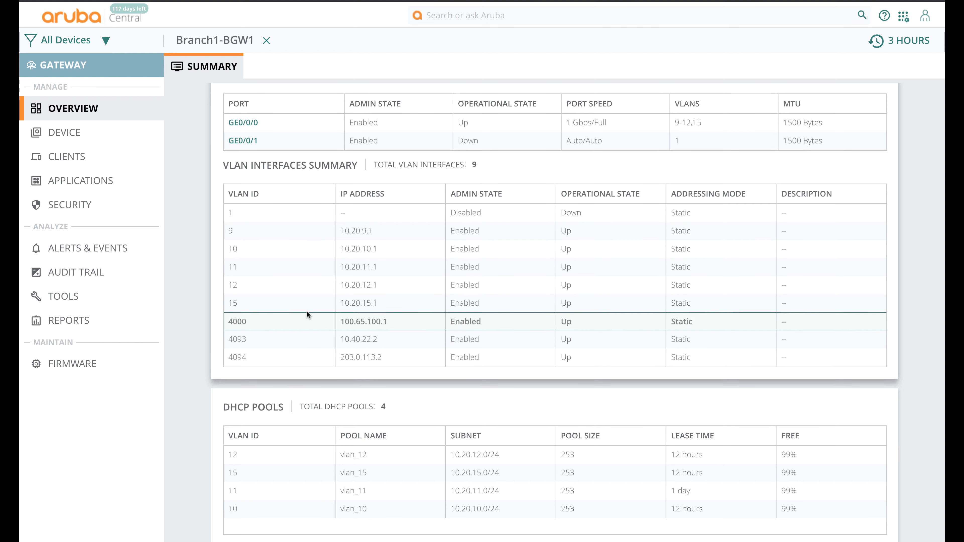
Review the gateway's VLAN interfaces, DHCP pools and active leases, and switch the device context to the ABC-Branch group
scroll(308, 330, "down", 2)
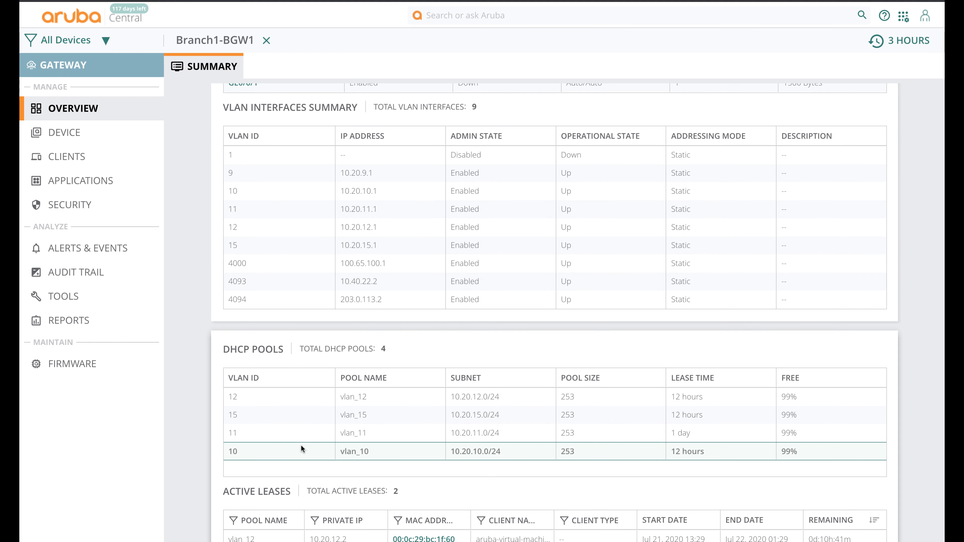
scroll(301, 445, "down", 2)
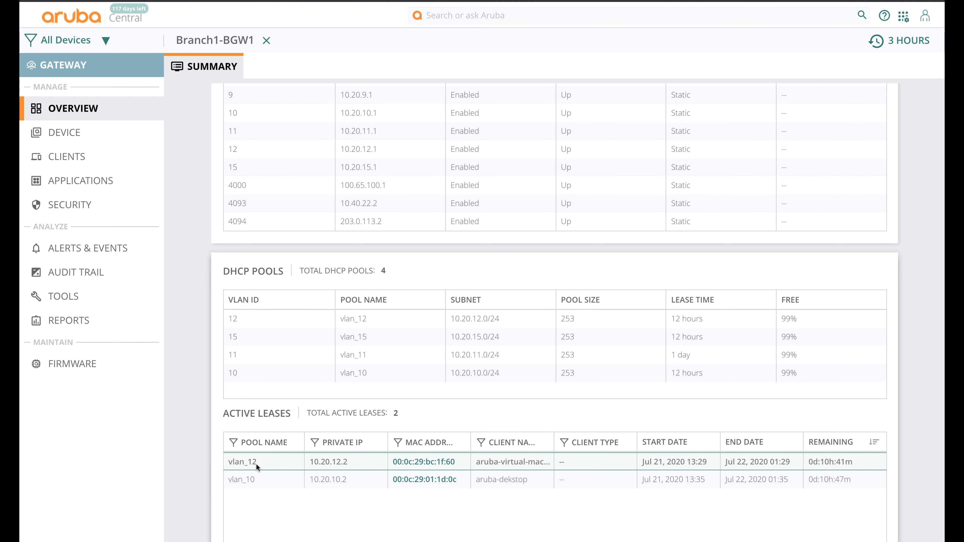
left_click(266, 41)
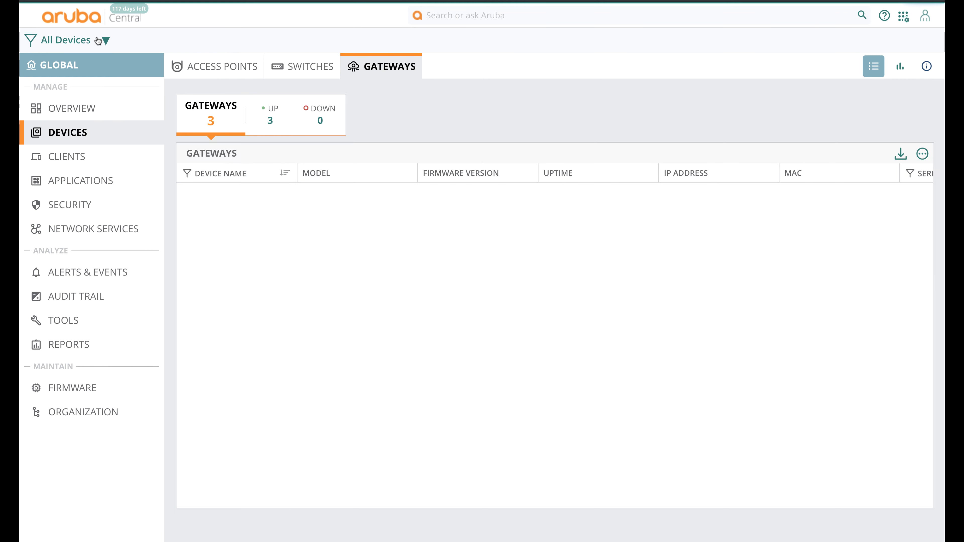
left_click(102, 41)
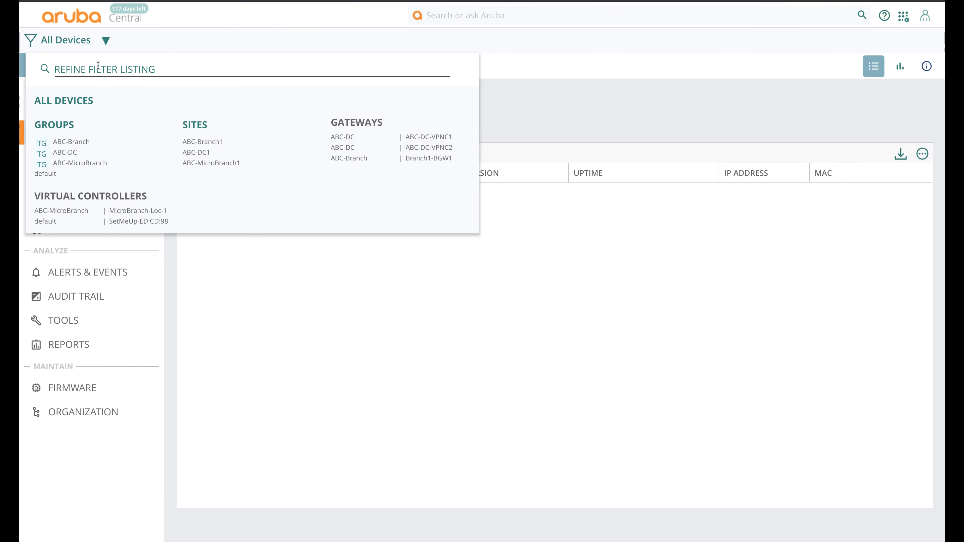
left_click(98, 67)
left_click(72, 146)
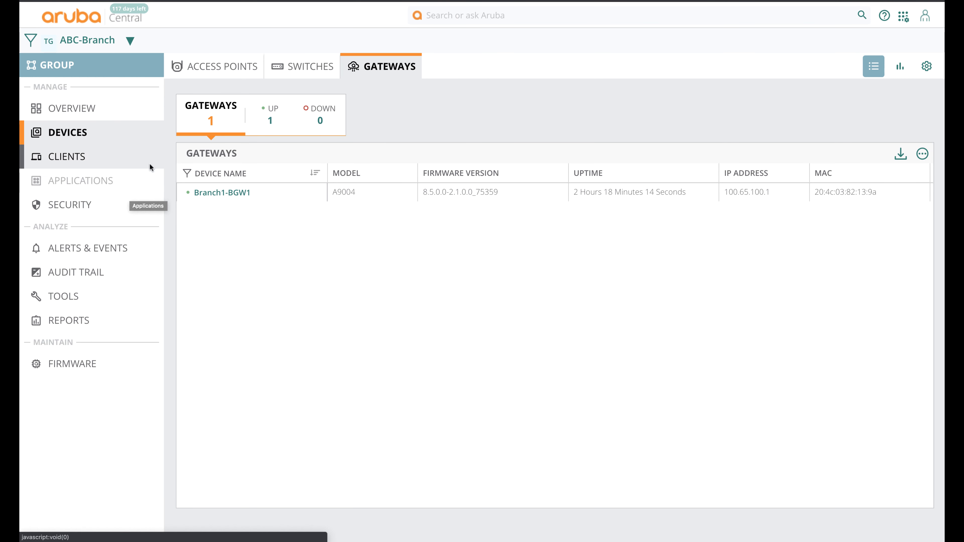
Create a new role named sdbranch-corp in the ABC-Branch group's gateway security configuration
left_click(927, 66)
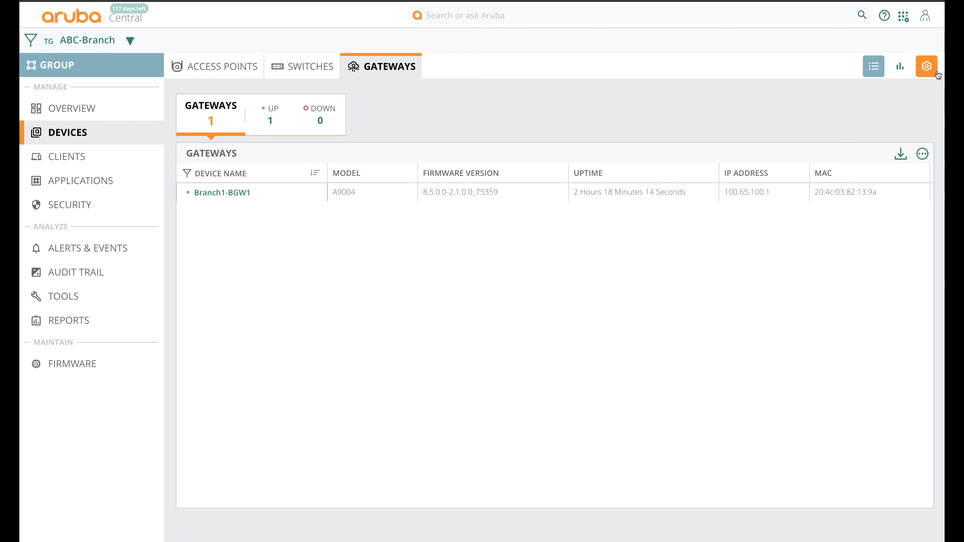
left_click(386, 110)
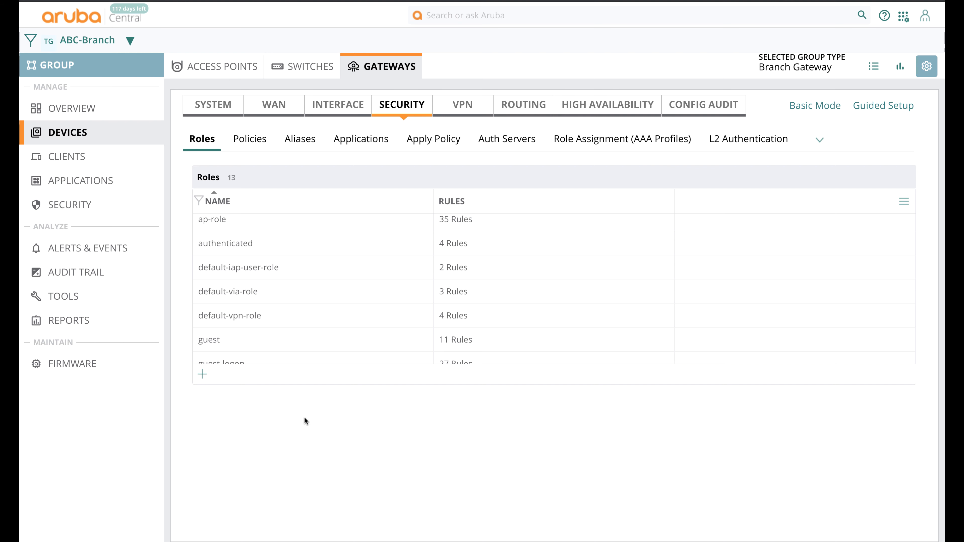
left_click(201, 376)
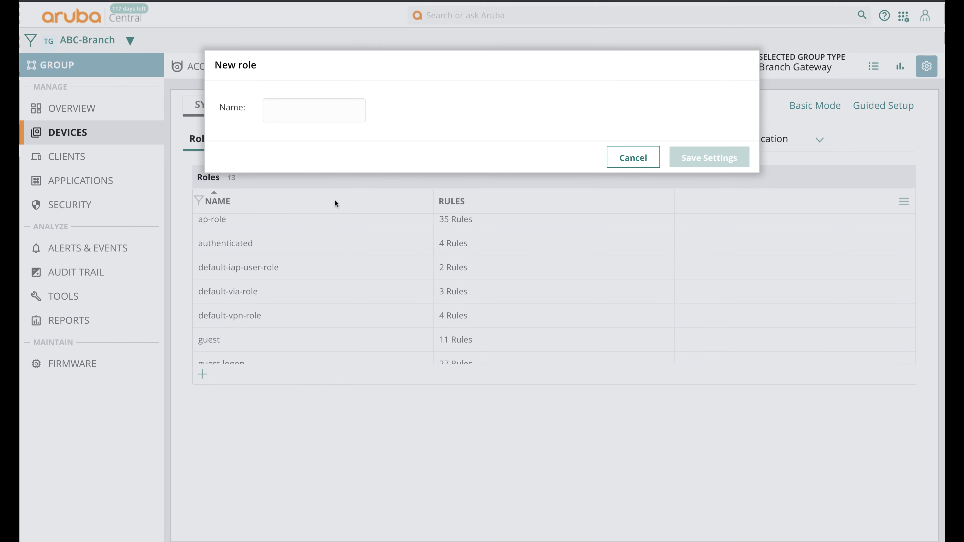
type("S")
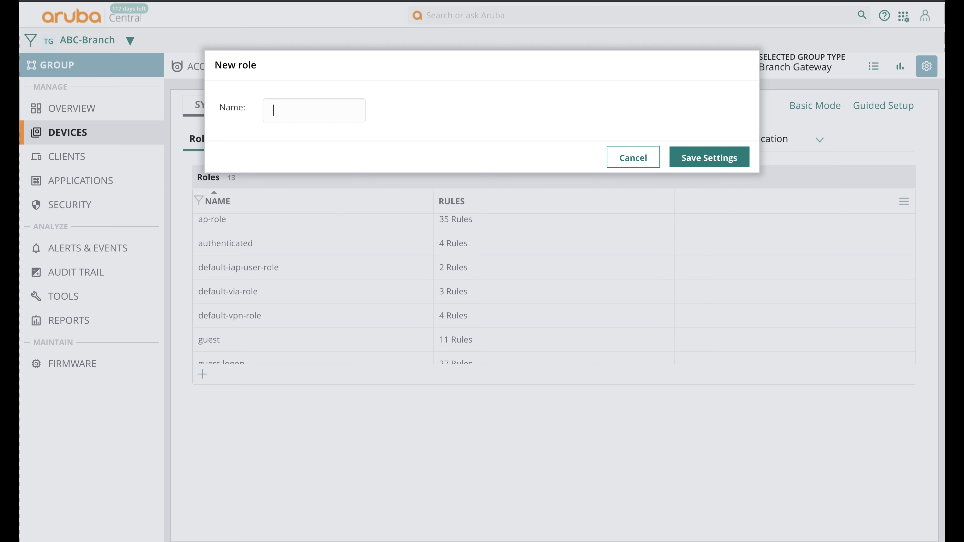
type("sdbranch-orpp")
key("ctrl+a")
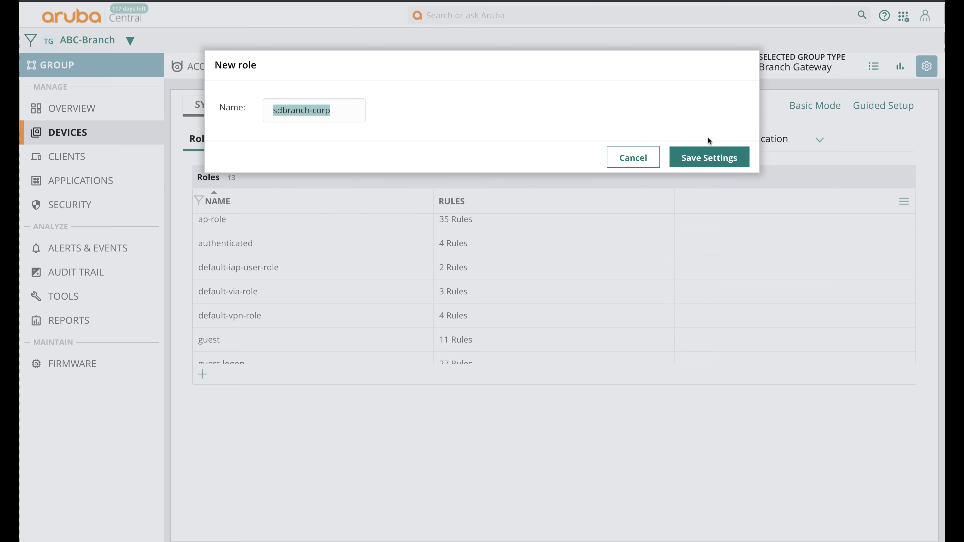
left_click(708, 156)
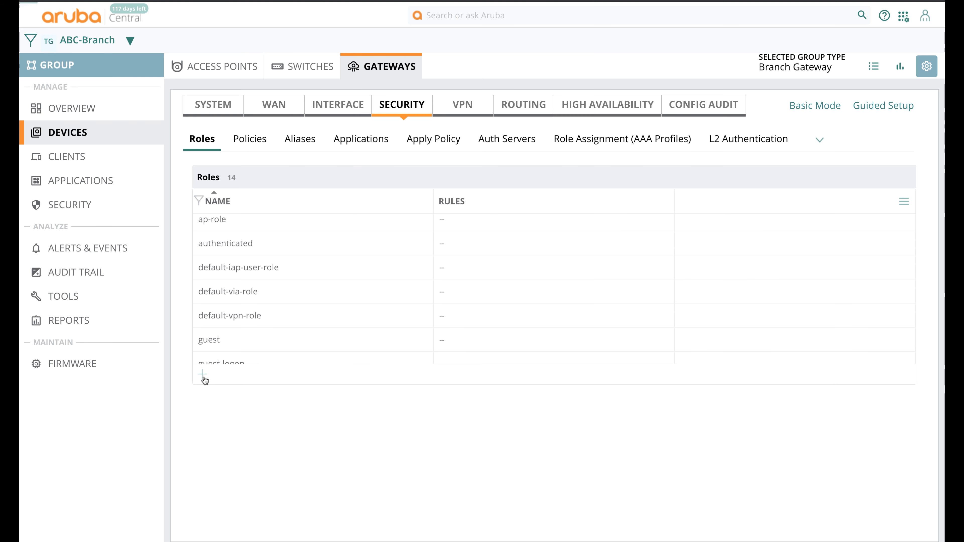
Create a second gateway role named sdbranch-byod
left_click(202, 375)
key("BackSpace")
key("BackSpace")
key("BackSpace")
key("BackSpace")
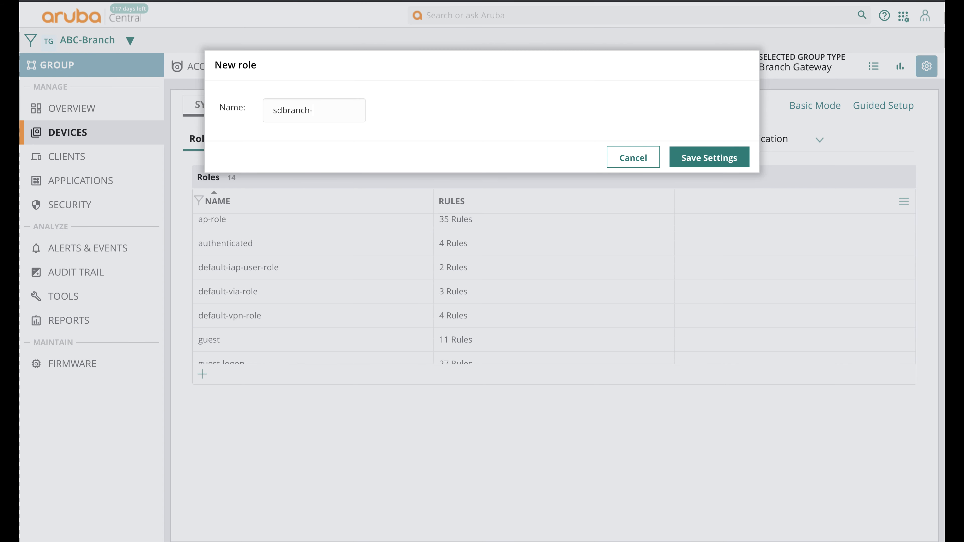
type("byod")
left_click(713, 163)
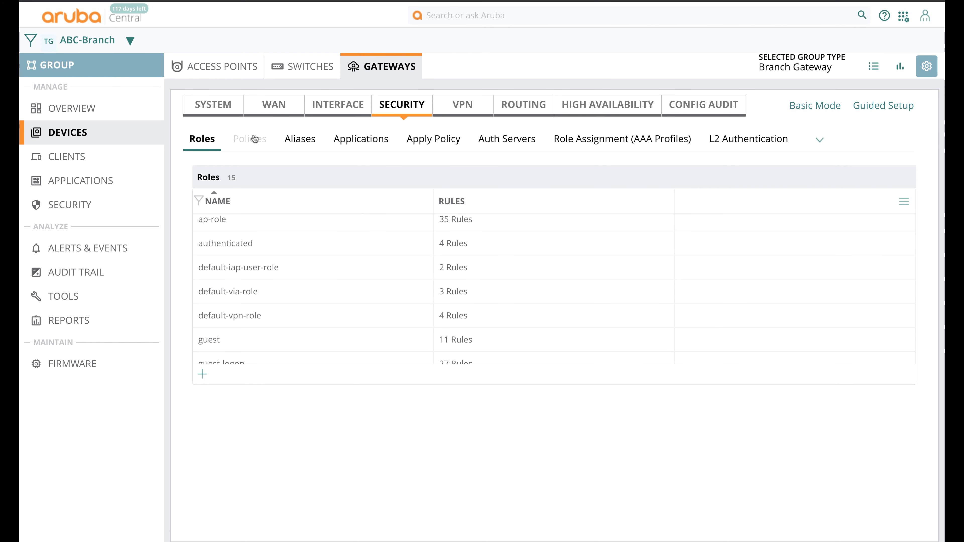
Add a session policy named sdbranch-corp to the group's gateway security policies
left_click(249, 140)
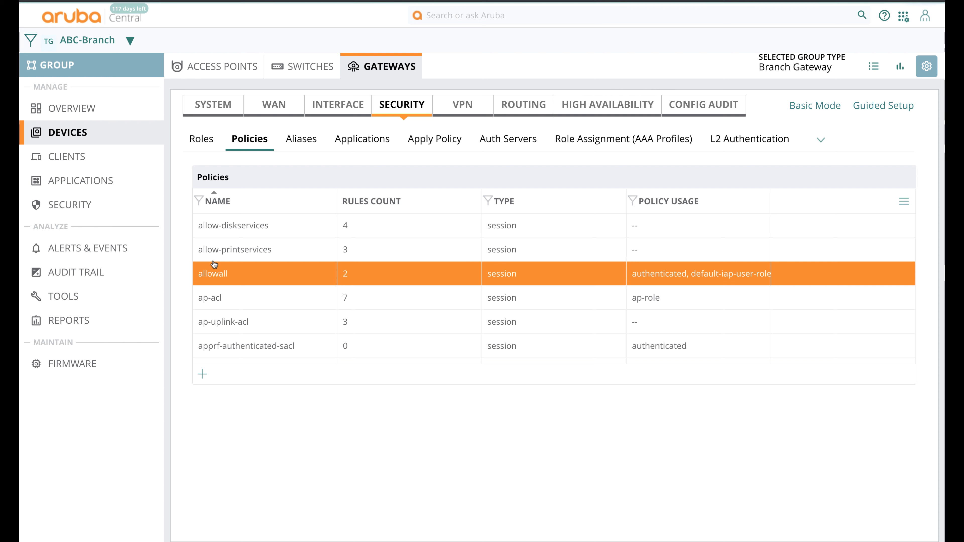
left_click(202, 374)
left_click(374, 147)
type("sdbranch-corp")
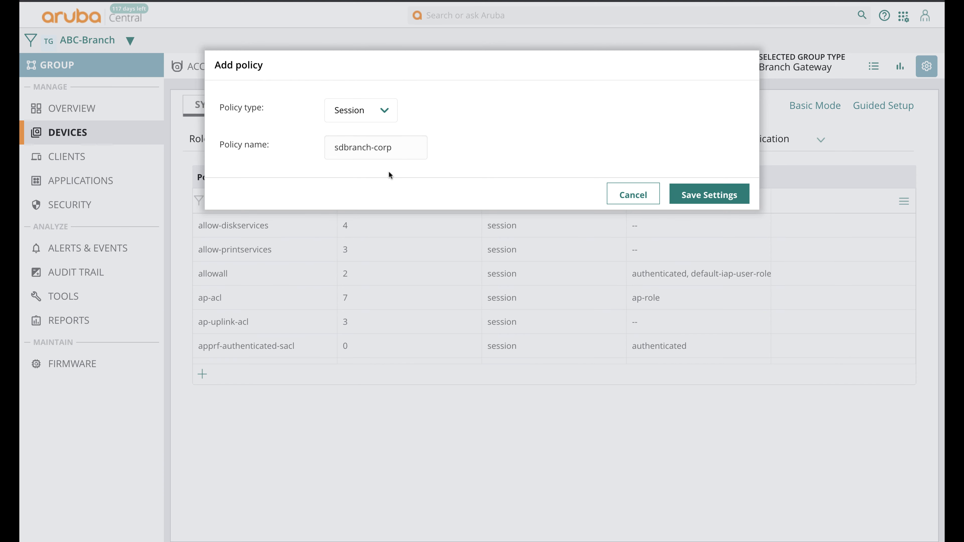
left_click(709, 196)
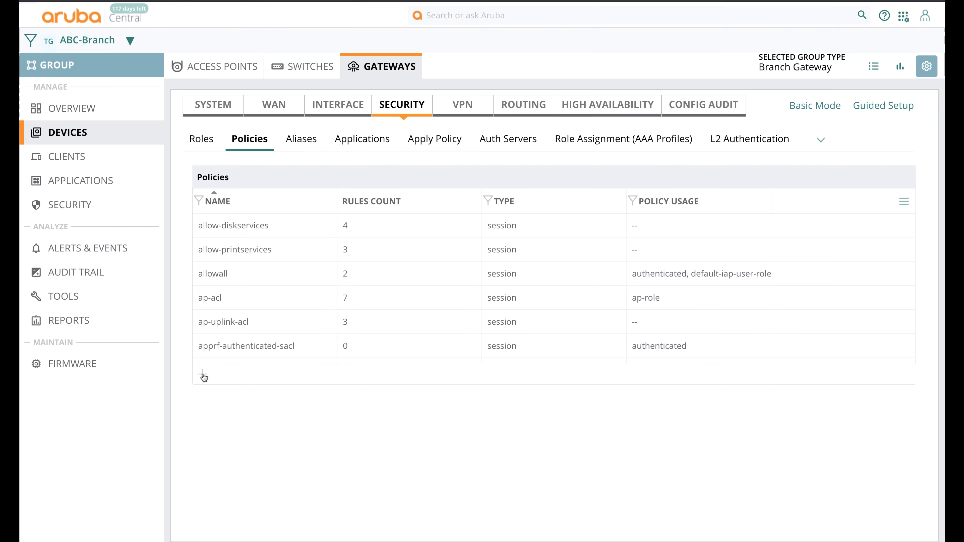
Add another session policy named sdbranch-byod
left_click(202, 374)
type("sdbranch-corp")
key("BackSpace")
key("BackSpace")
key("BackSpace")
key("BackSpace")
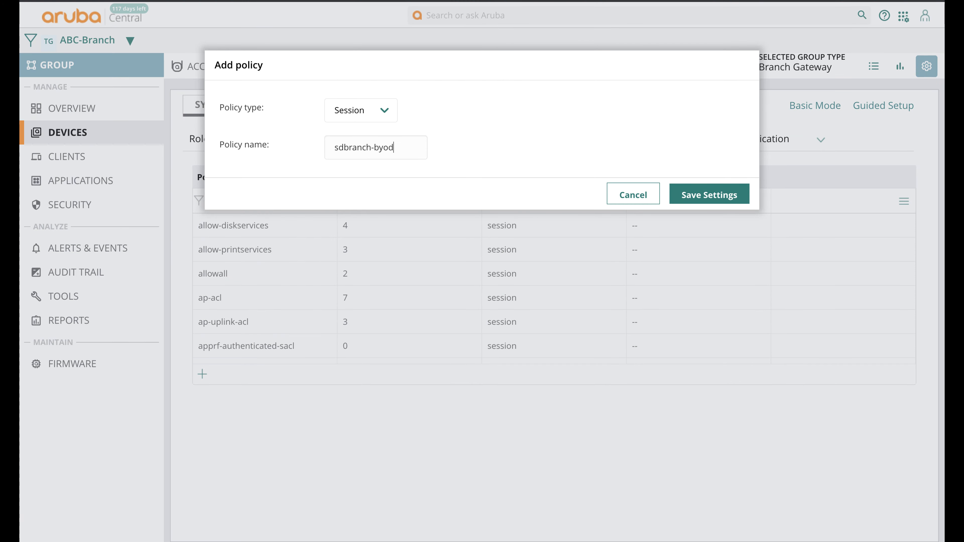
left_click(697, 194)
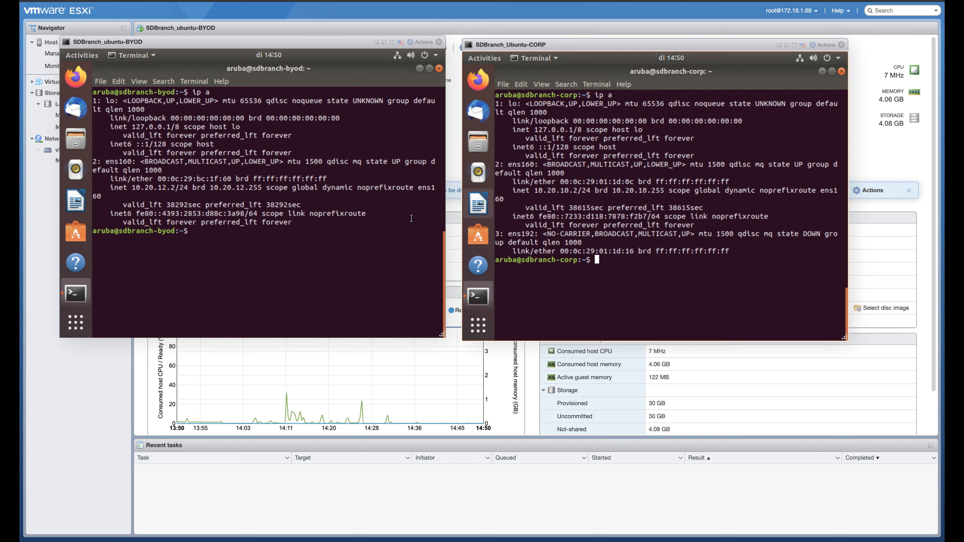
In the VMware ESXi console windows, highlight the ens160 IPv4 addresses of the BYOD and CORP Ubuntu clients
left_click(140, 193)
double_click(142, 194)
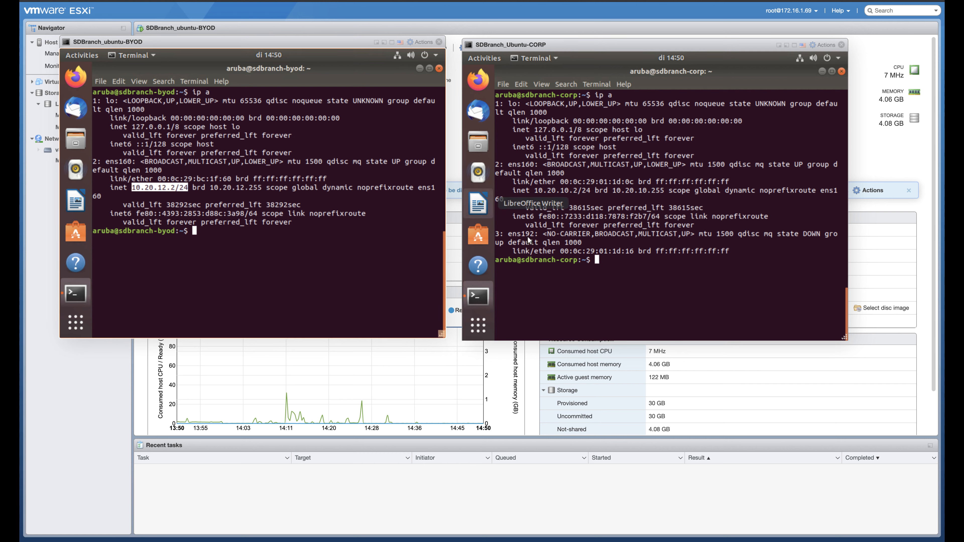
left_click(564, 190)
left_click_drag(561, 190, 577, 190)
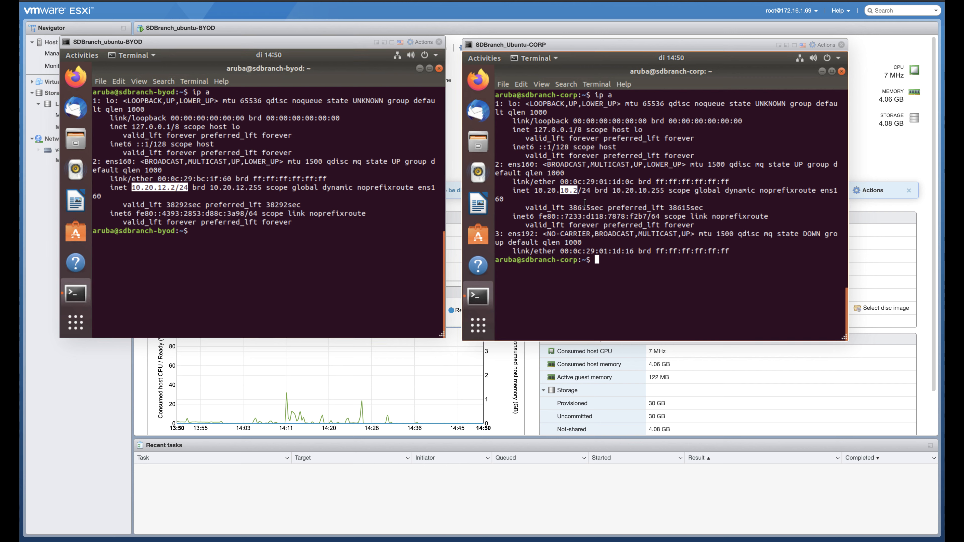
Start a ping to 10.20.10.2 from the BYOD client's terminal
left_click(327, 209)
type("ping ")
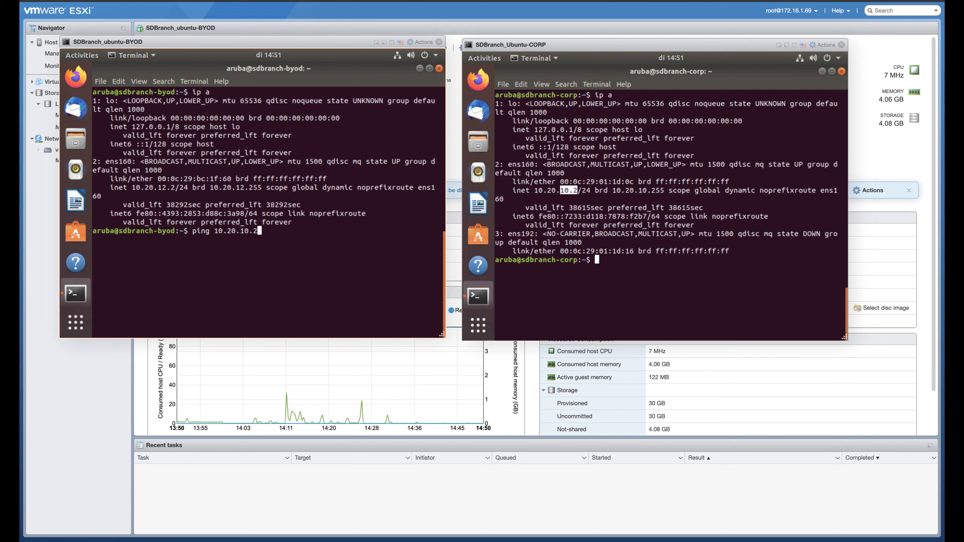
type("10.20.10.2")
key("Return")
Start a ping to 10.20.12.2 from the CORP client's terminal
left_click(589, 208)
type("ping ")
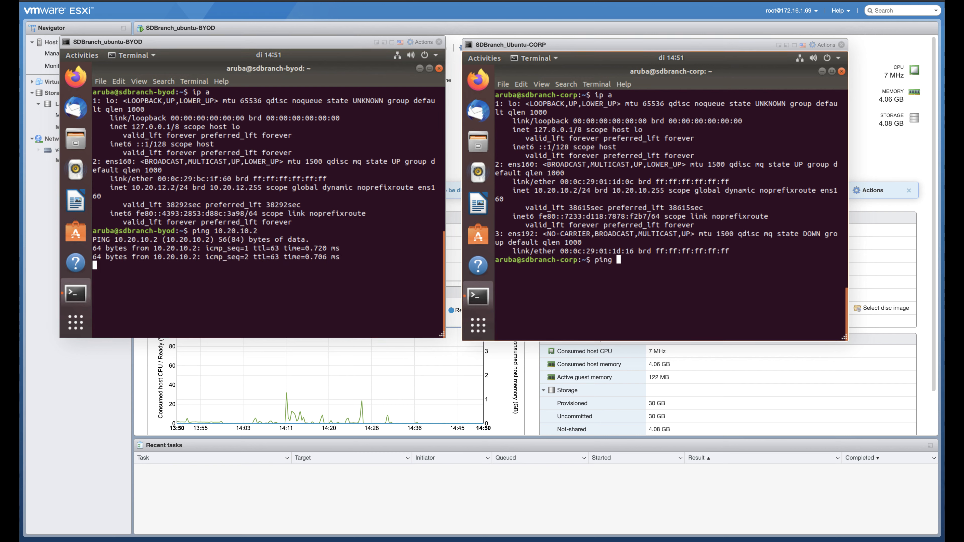
type("10.20.12.2")
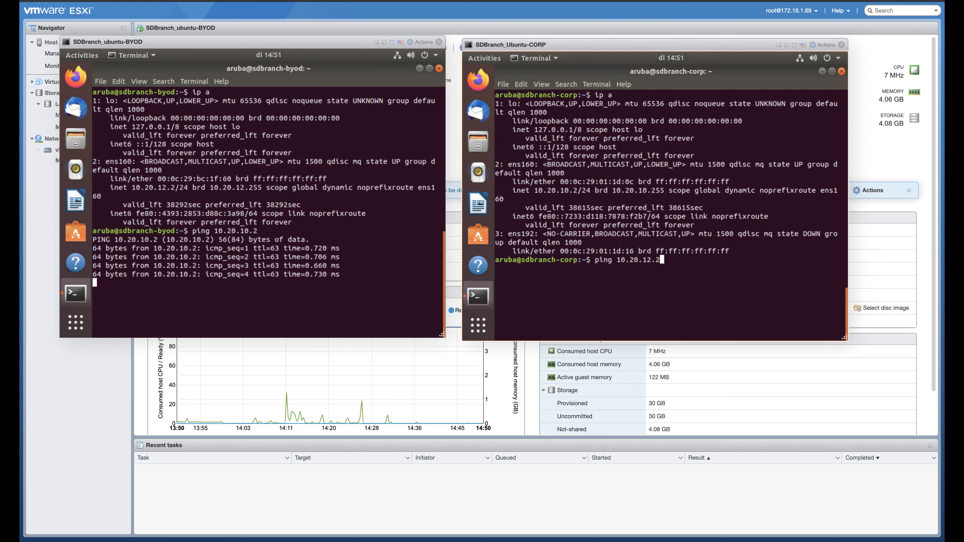
key("Return")
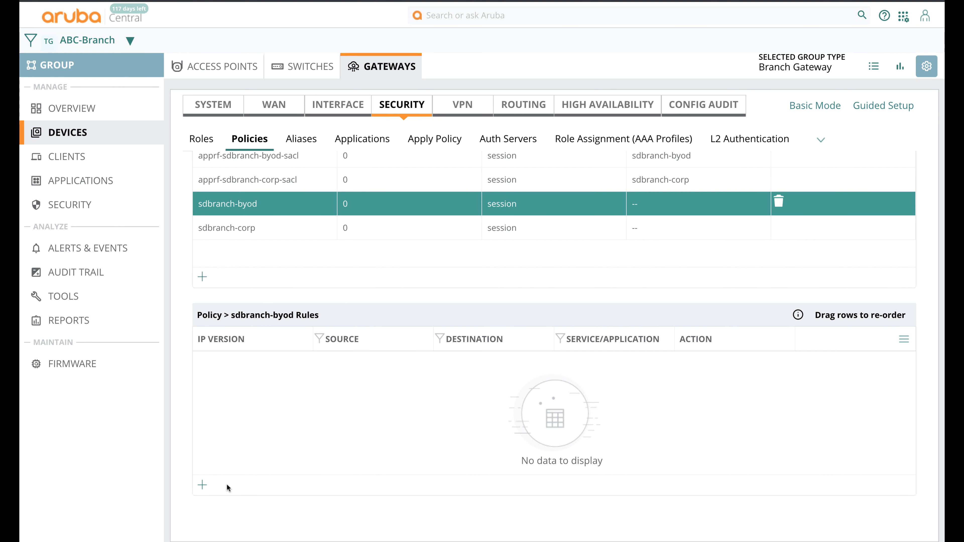
Back in Aruba Central, start a new IPv4 forwarding rule for the sdbranch-byod policy with User as the source
left_click(201, 489)
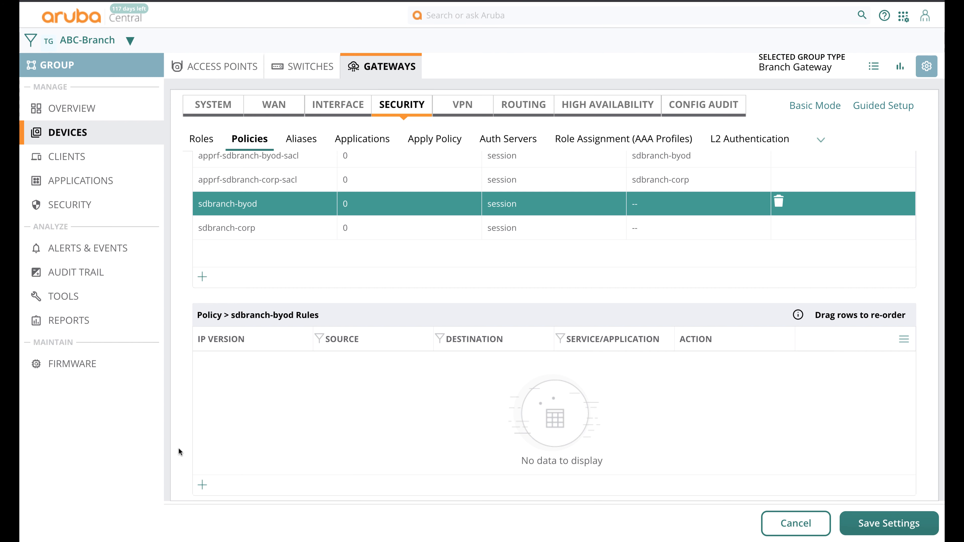
scroll(179, 448, "down", 2)
scroll(185, 398, "down", 10)
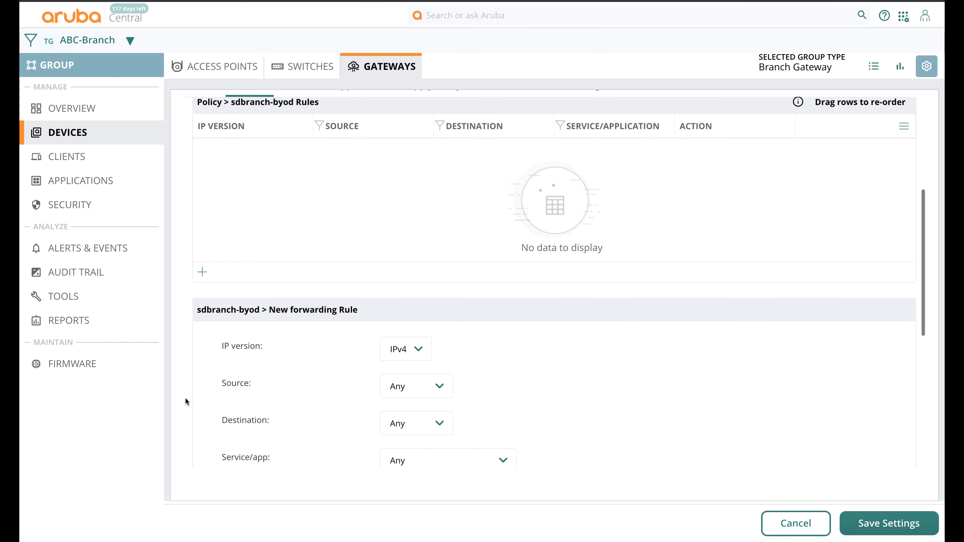
scroll(373, 222, "up", 2)
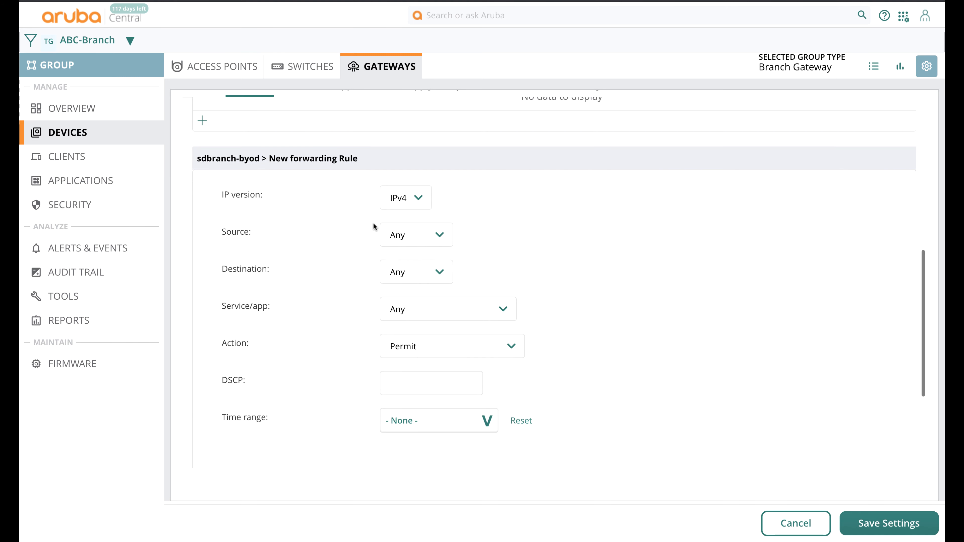
left_click(437, 245)
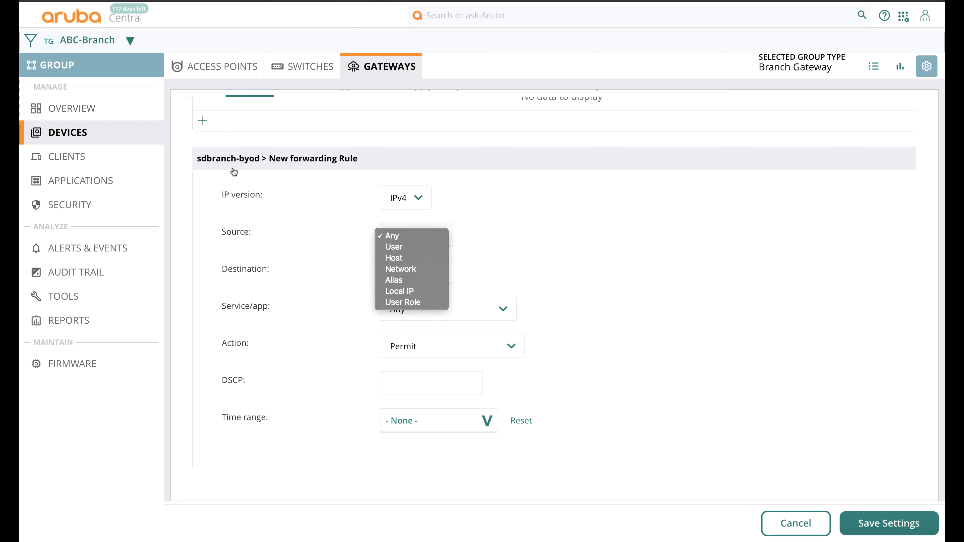
left_click(402, 247)
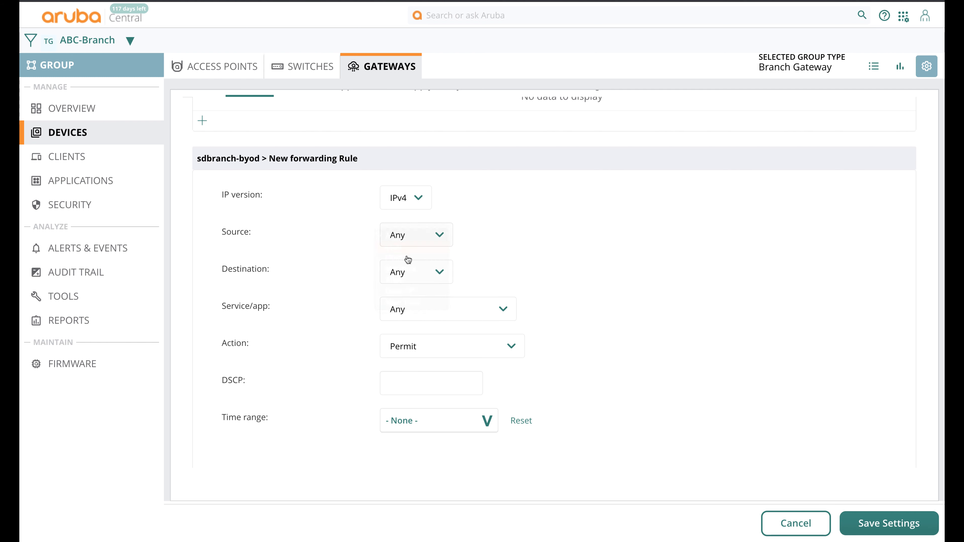
Set the new rule's destination to User Role and choose sdbranch-corp as the role
left_click(412, 272)
left_click(403, 328)
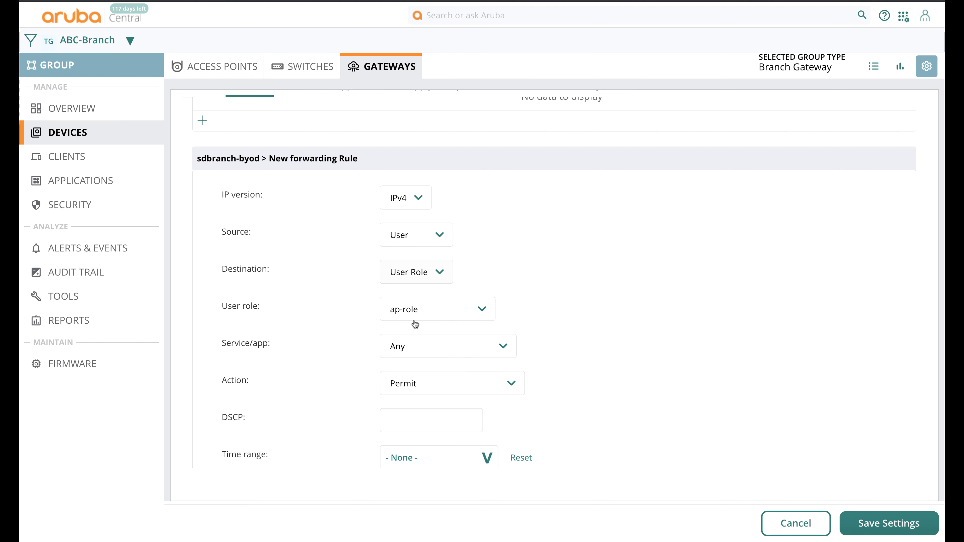
left_click(419, 318)
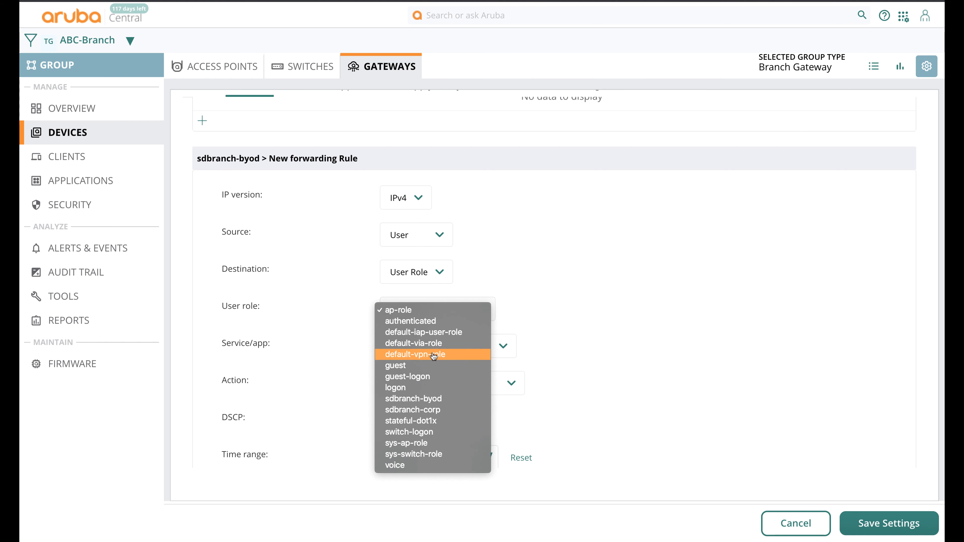
key("s")
key("Down")
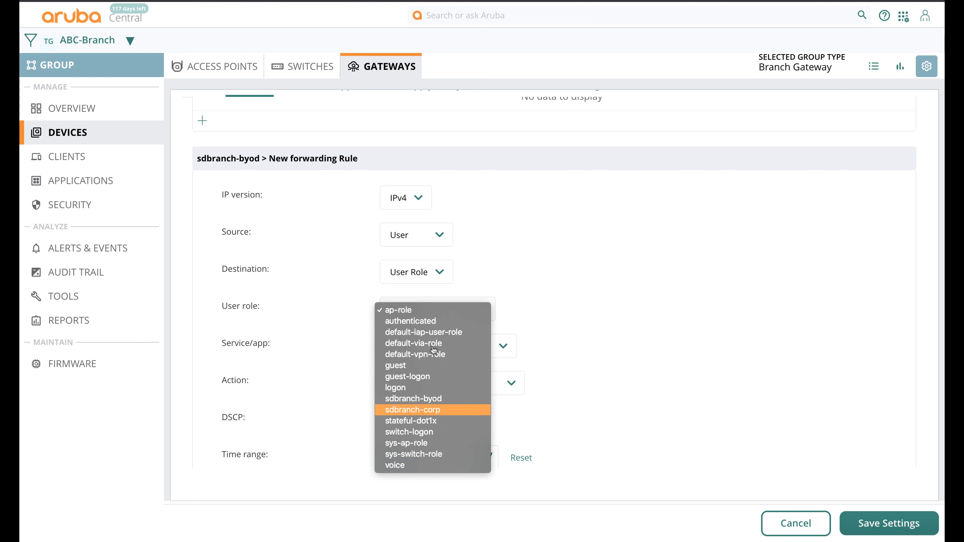
key("Return")
Set the action of the new sdbranch-byod forwarding rule to Deny
scroll(556, 374, "down", 2)
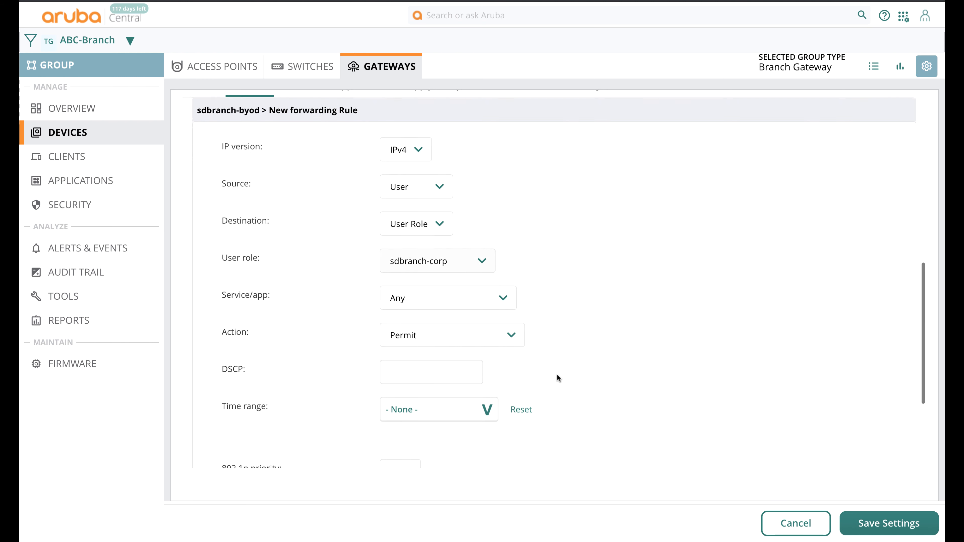
left_click(508, 339)
left_click(482, 323)
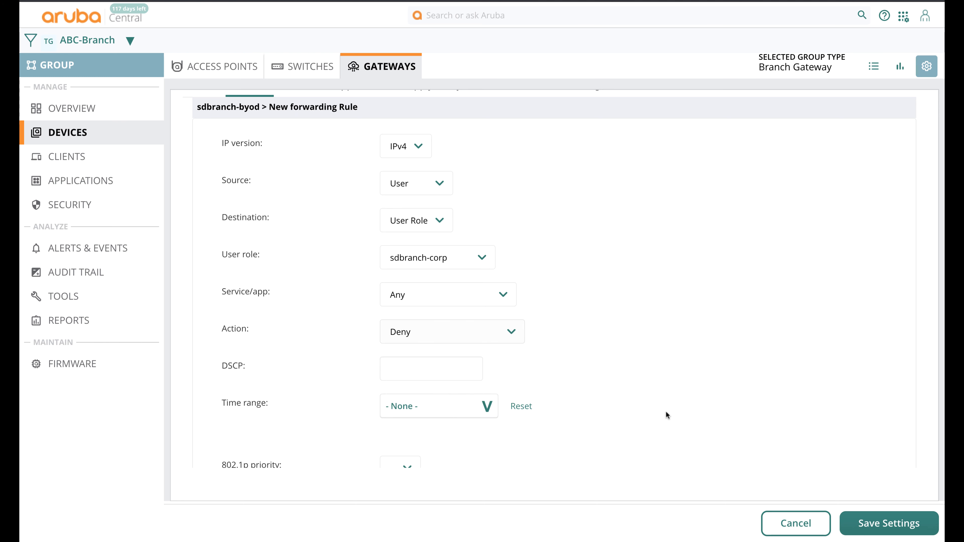
scroll(666, 410, "down", 5)
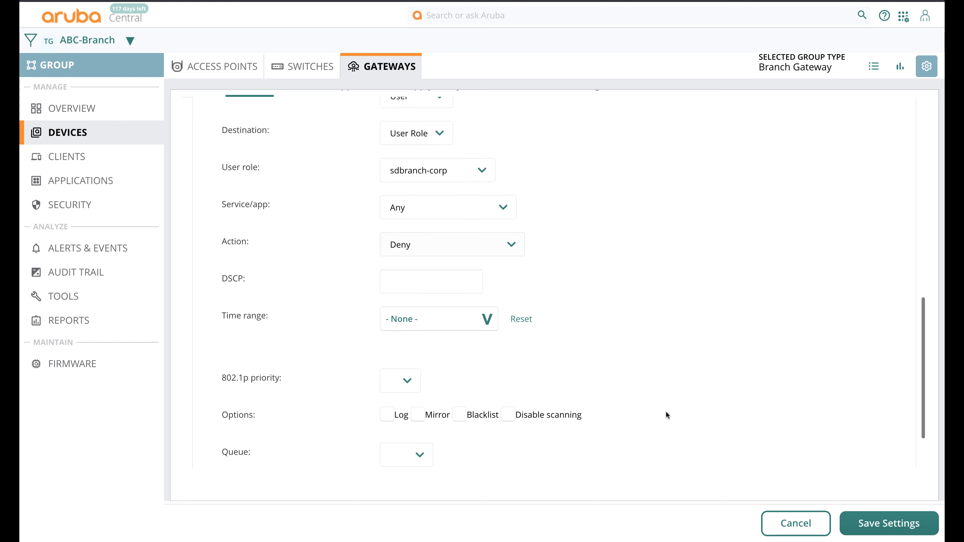
Save the new sdbranch-byod forwarding rule and review the rules of the sdbranch-corp and sdbranch-byod policies
left_click(679, 392)
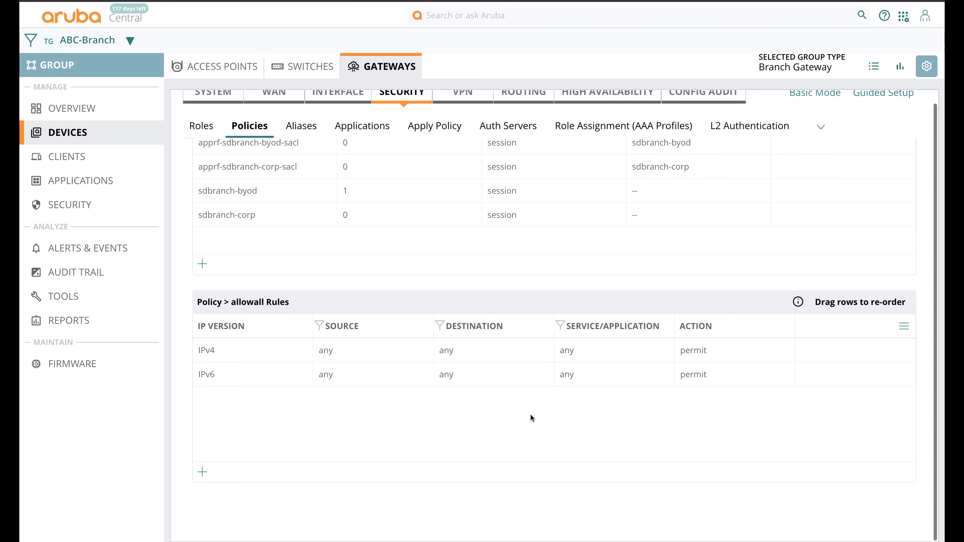
left_click(404, 212)
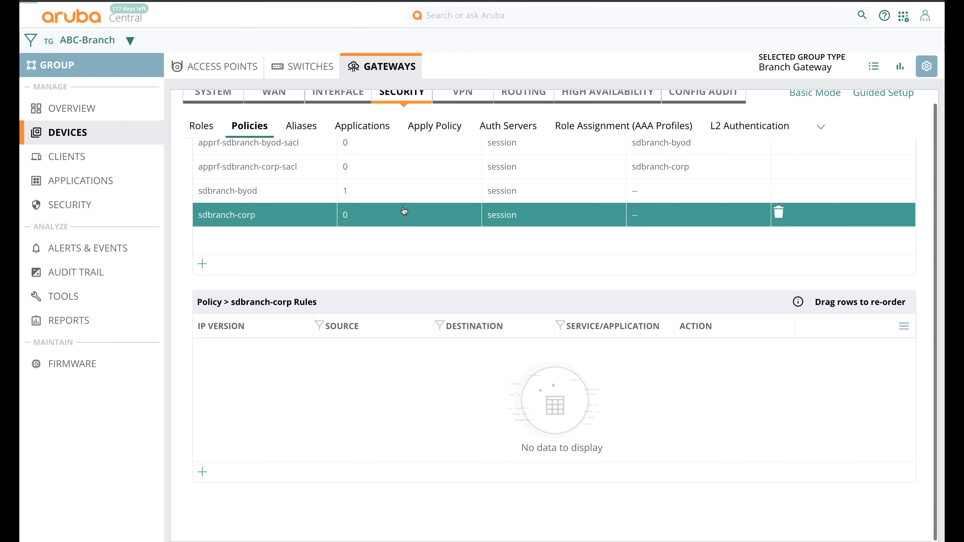
left_click(414, 200)
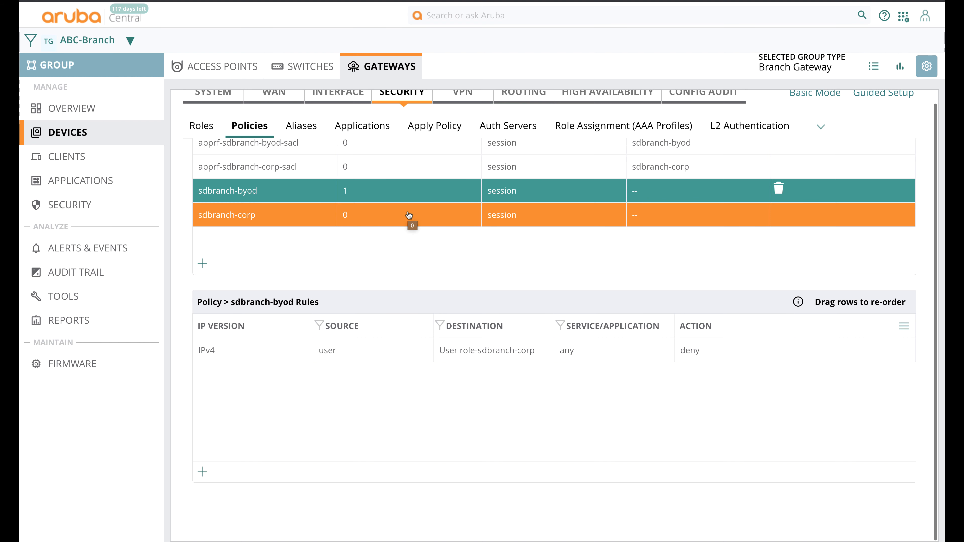
Start a new IPv4 forwarding rule for the sdbranch-corp policy with User as the source
left_click(409, 215)
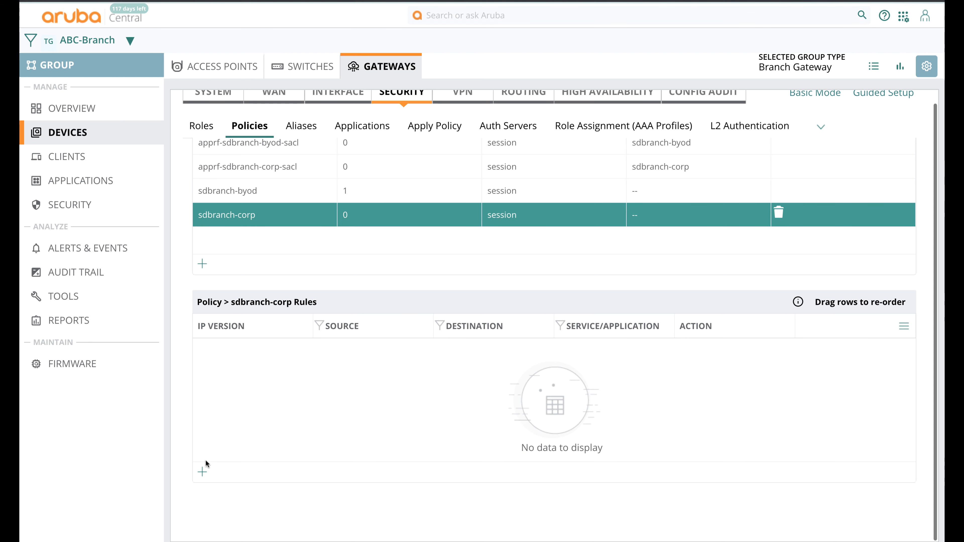
left_click(203, 472)
scroll(418, 266, "up", 3)
left_click(416, 197)
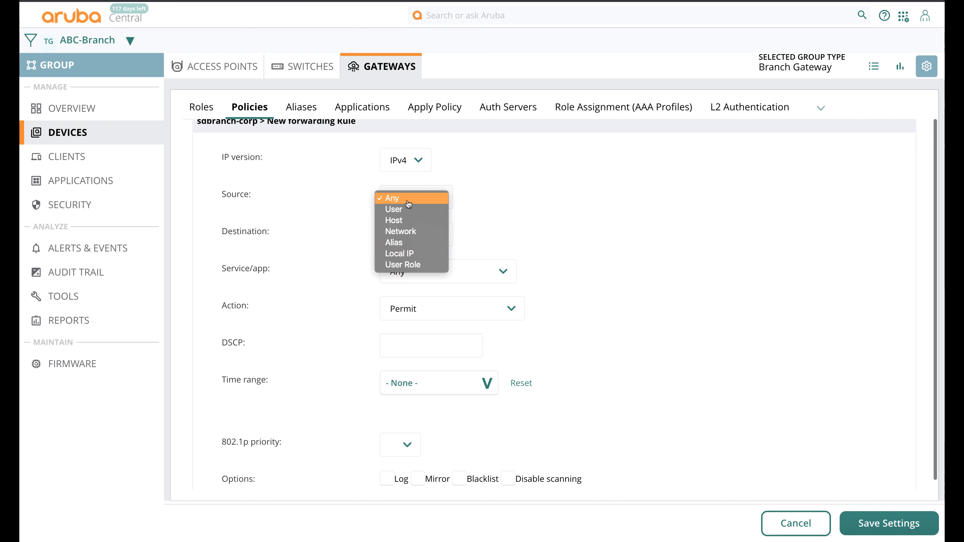
left_click(421, 211)
Set the sdbranch-corp rule's destination to User Role and choose sdbranch-byod as the role
left_click(416, 234)
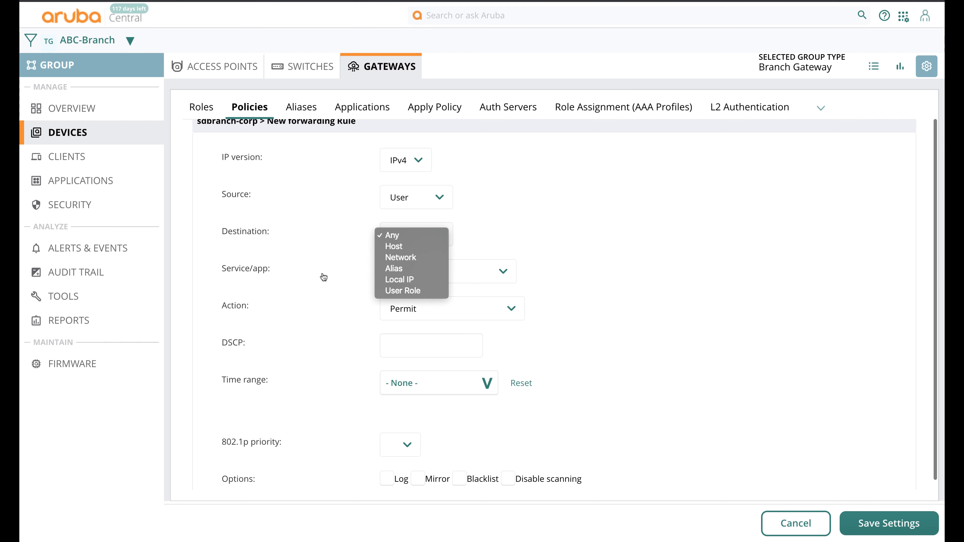
left_click(398, 292)
left_click(408, 273)
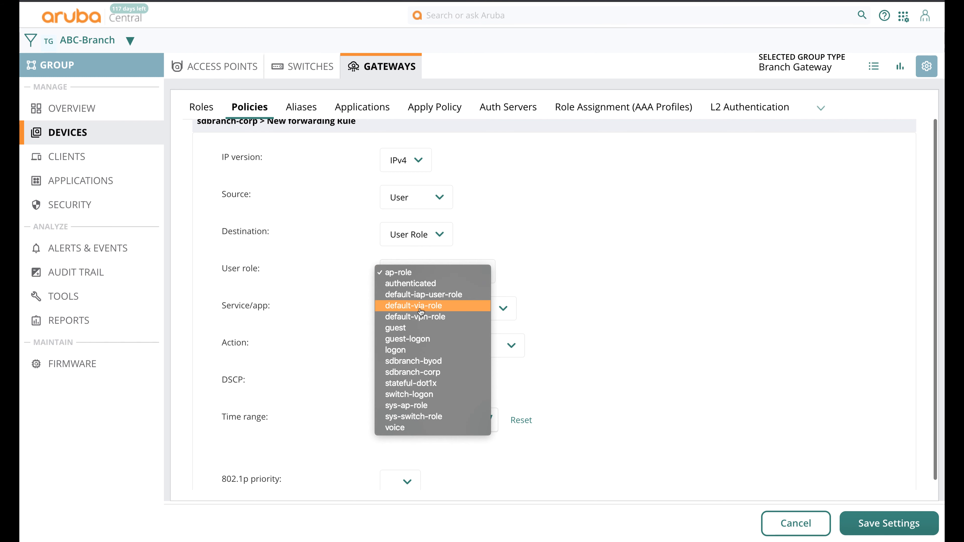
left_click(425, 361)
Set the action of the new sdbranch-corp forwarding rule to Deny and save the rule
left_click(445, 348)
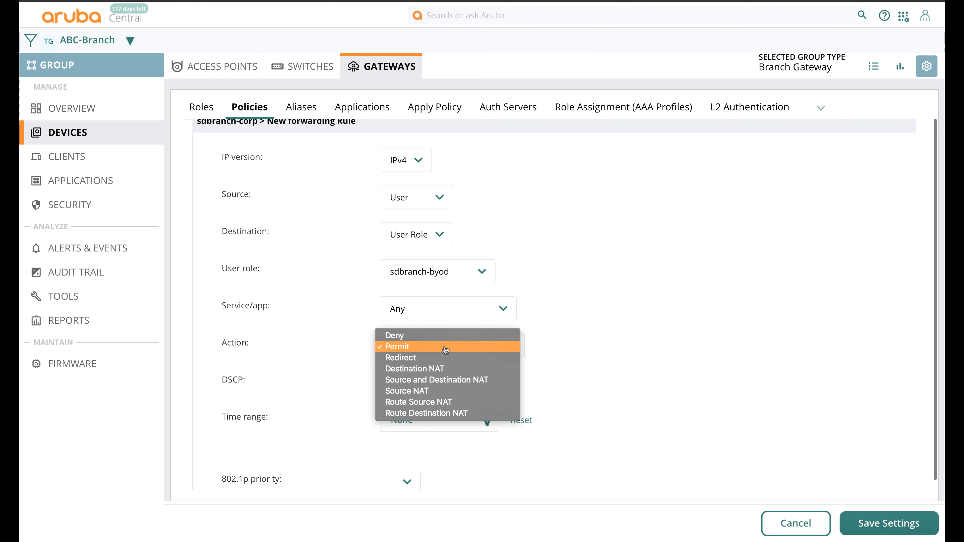
left_click(445, 336)
left_click(870, 519)
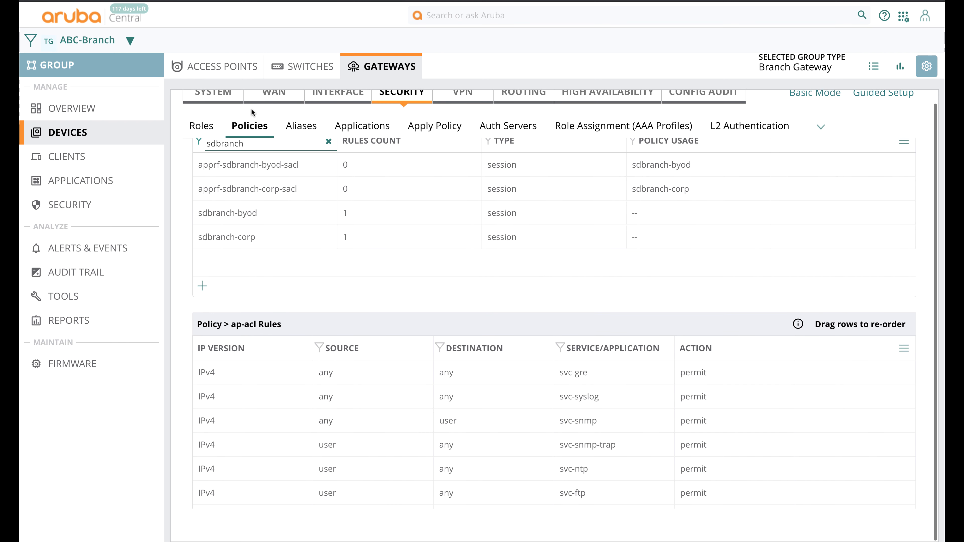
Add the existing session policy sdbranch-byod to the sdbranch-byod role and save it
left_click(202, 126)
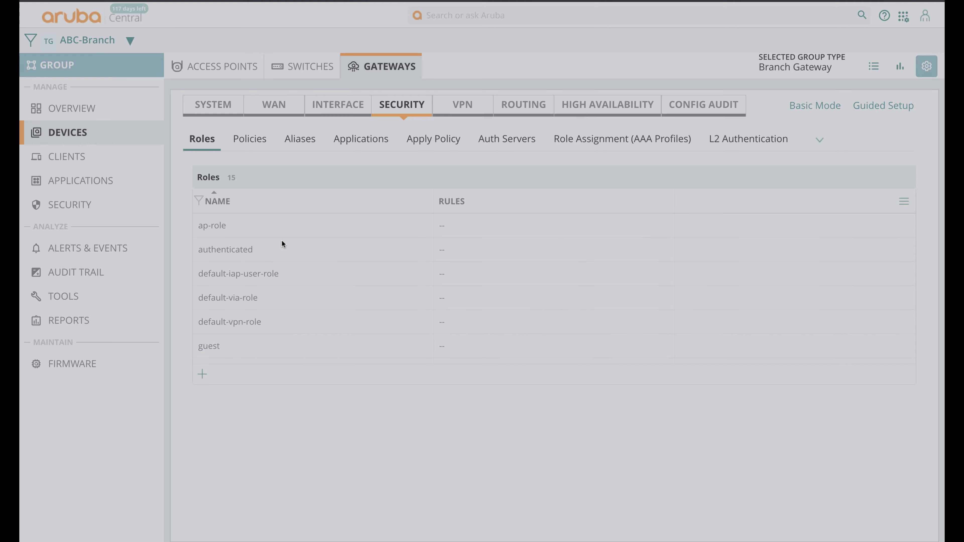
scroll(314, 282, "down", 3)
scroll(314, 283, "down", 1)
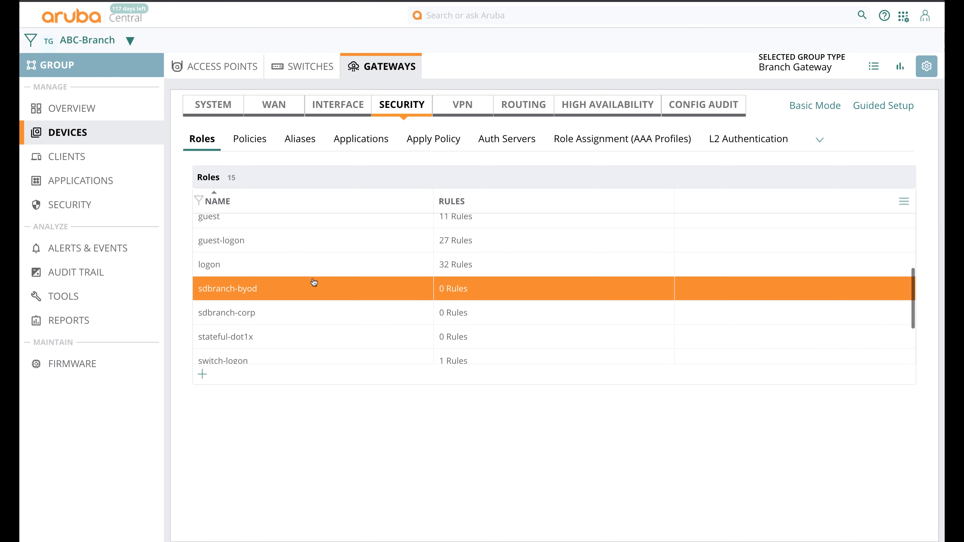
left_click(314, 282)
left_click(203, 482)
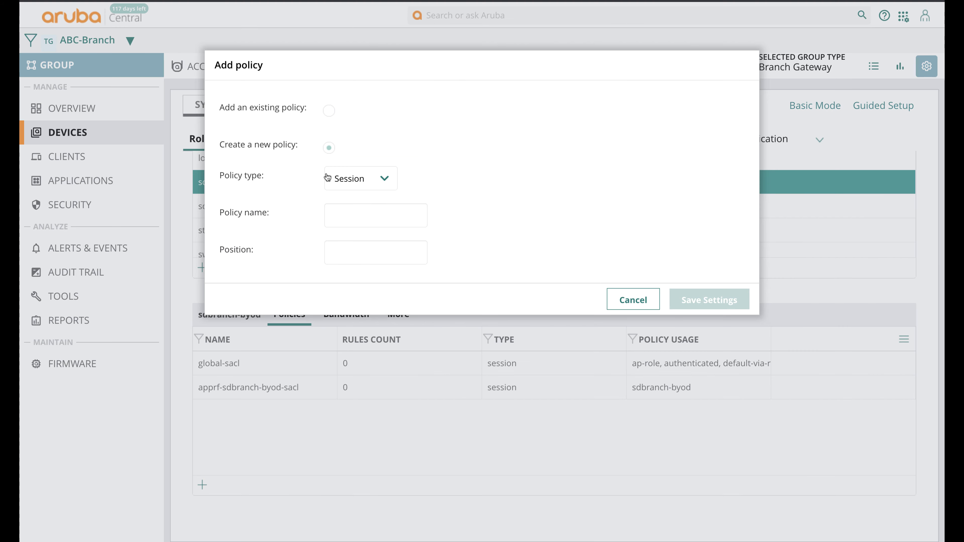
left_click(329, 110)
left_click(393, 216)
left_click(387, 521)
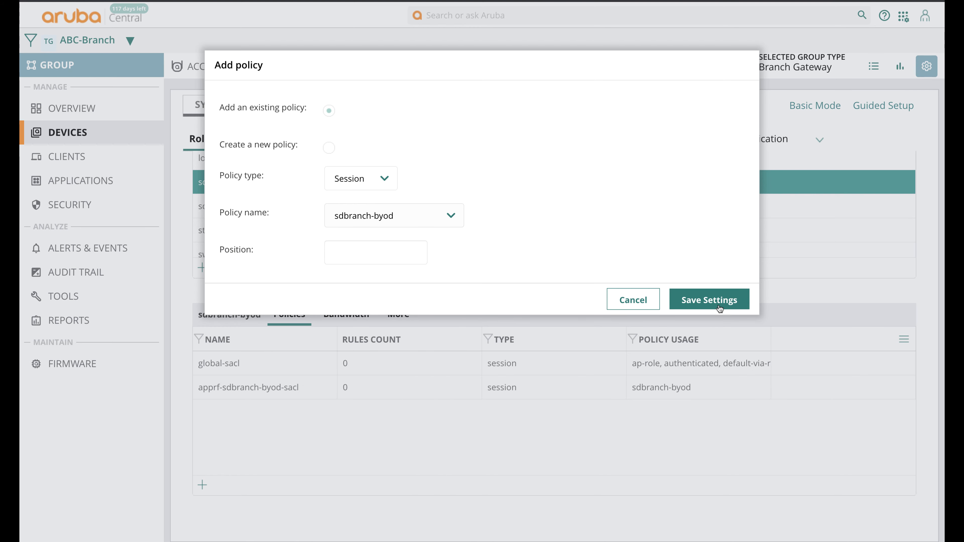
left_click(731, 306)
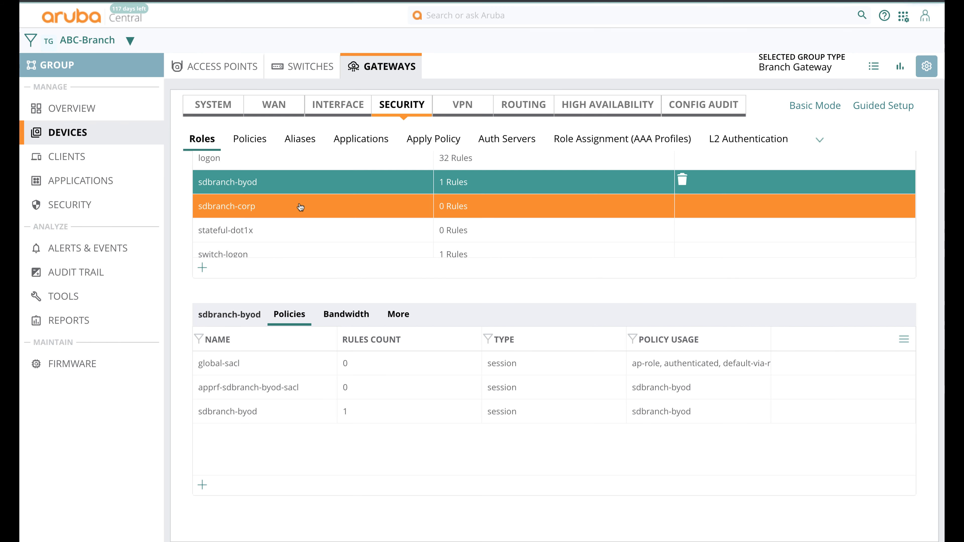
Add the existing session policy sdbranch-corp to the sdbranch-corp role
left_click(299, 206)
left_click(202, 484)
left_click(329, 110)
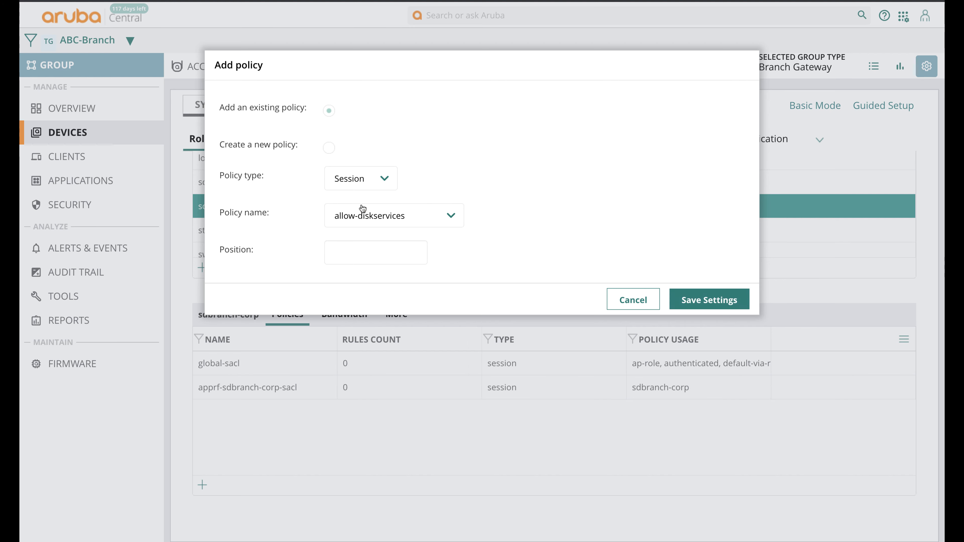
left_click(363, 210)
scroll(363, 209, "down", 10)
left_click(365, 215)
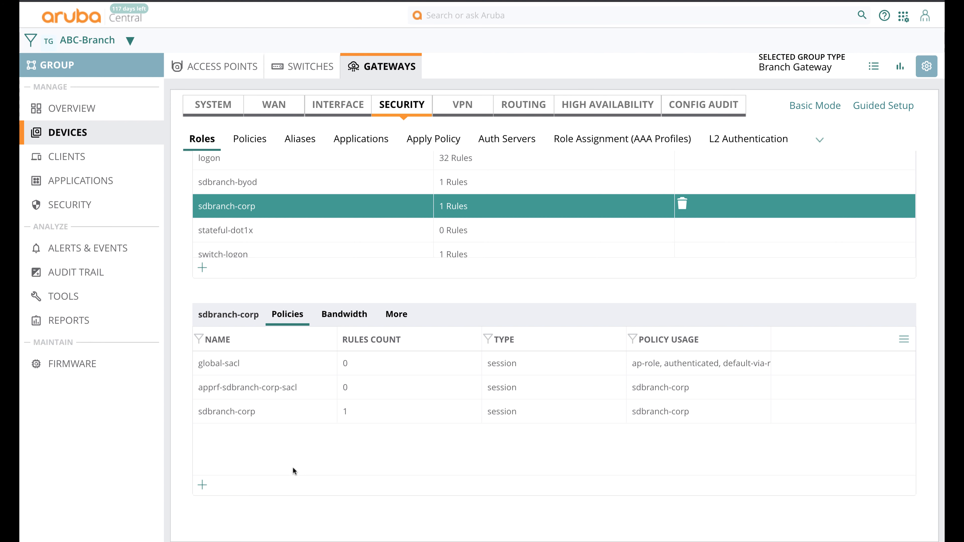
Add the existing session policy allowall to the sdbranch-corp role as well
left_click(202, 485)
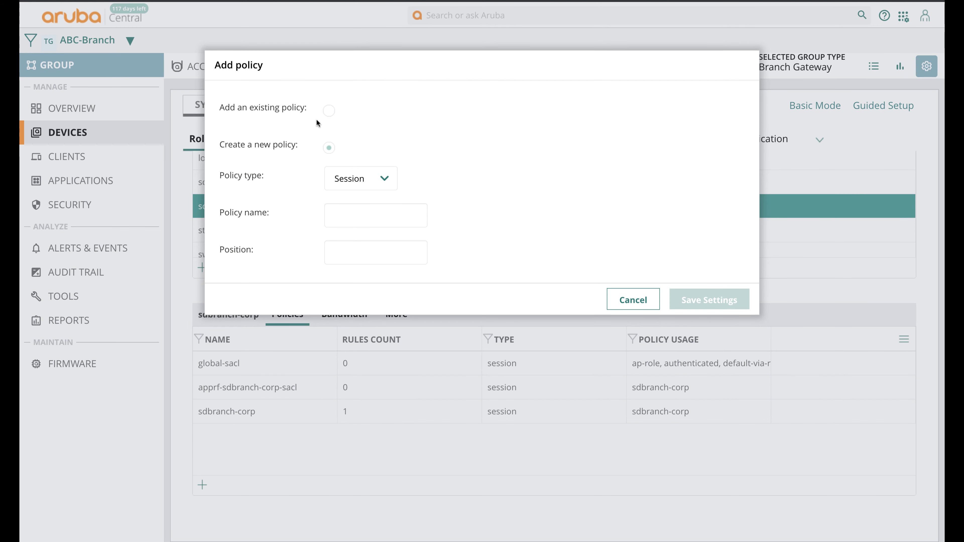
left_click(328, 112)
left_click(369, 215)
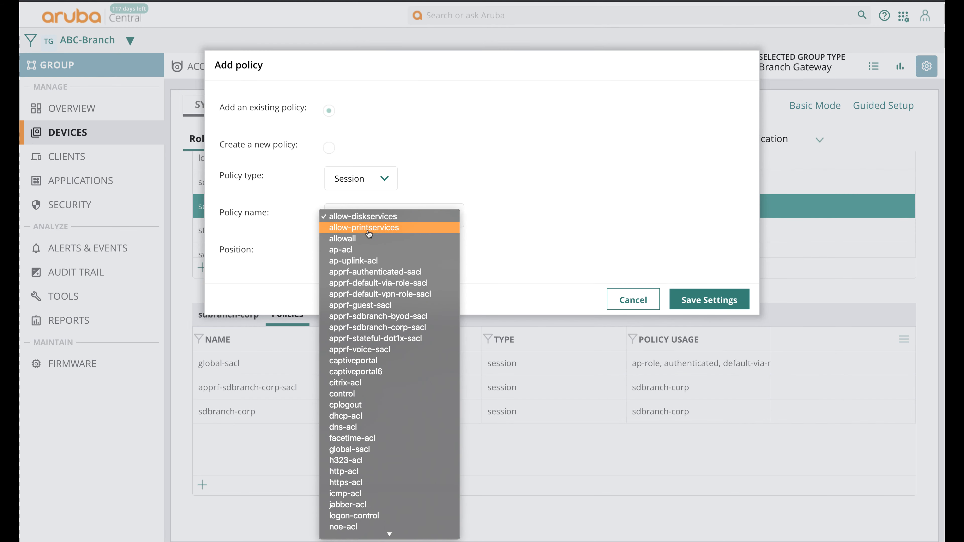
left_click(364, 241)
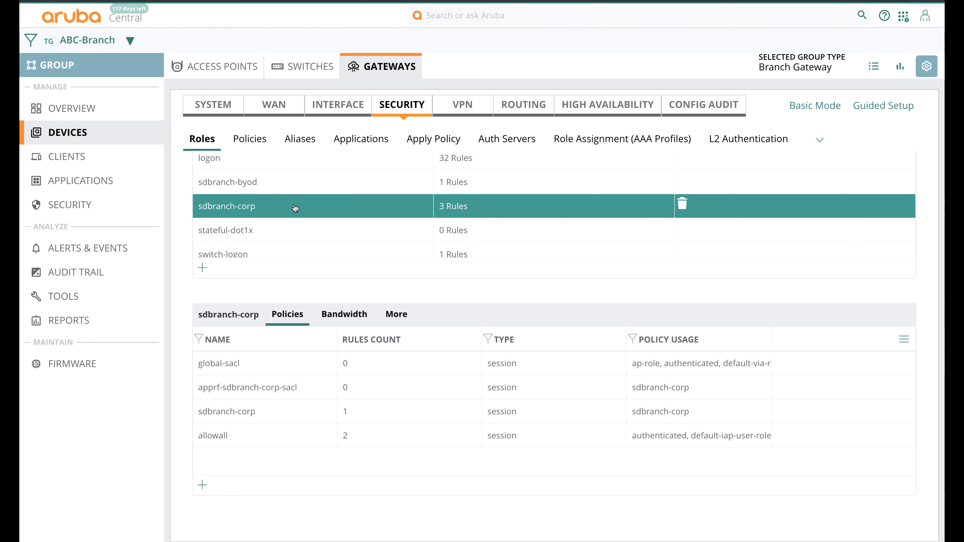
Add the existing session policy allowall to the sdbranch-byod role
left_click(282, 193)
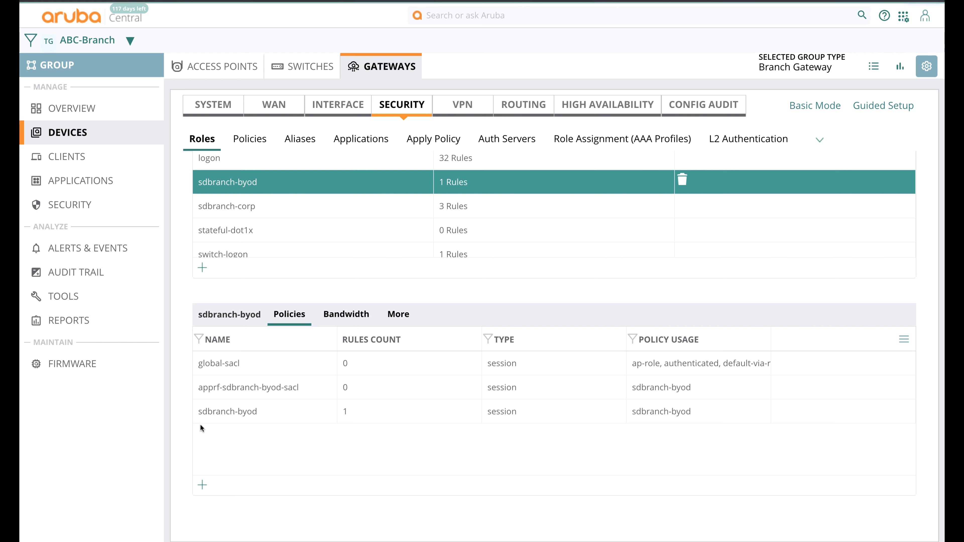
left_click(202, 486)
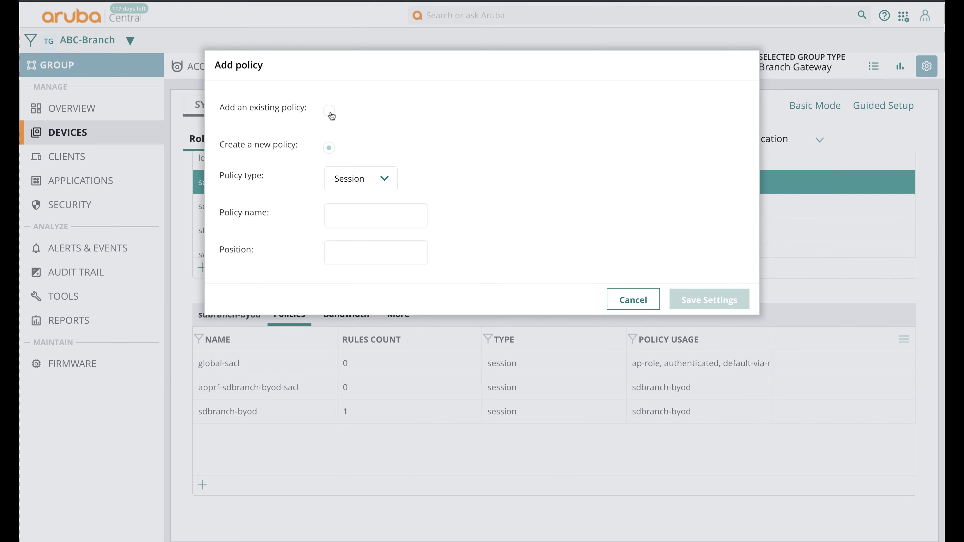
left_click(349, 210)
left_click(329, 111)
left_click(370, 217)
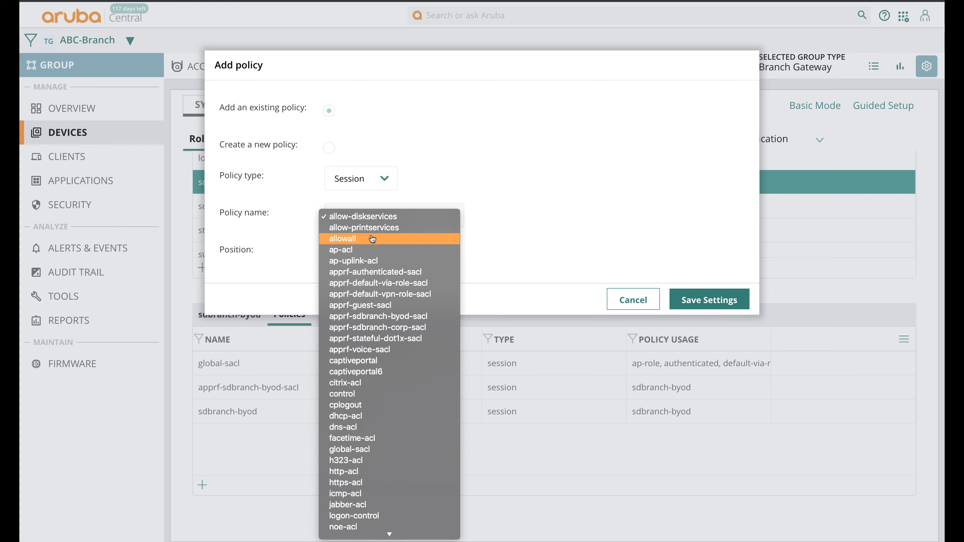
left_click(387, 239)
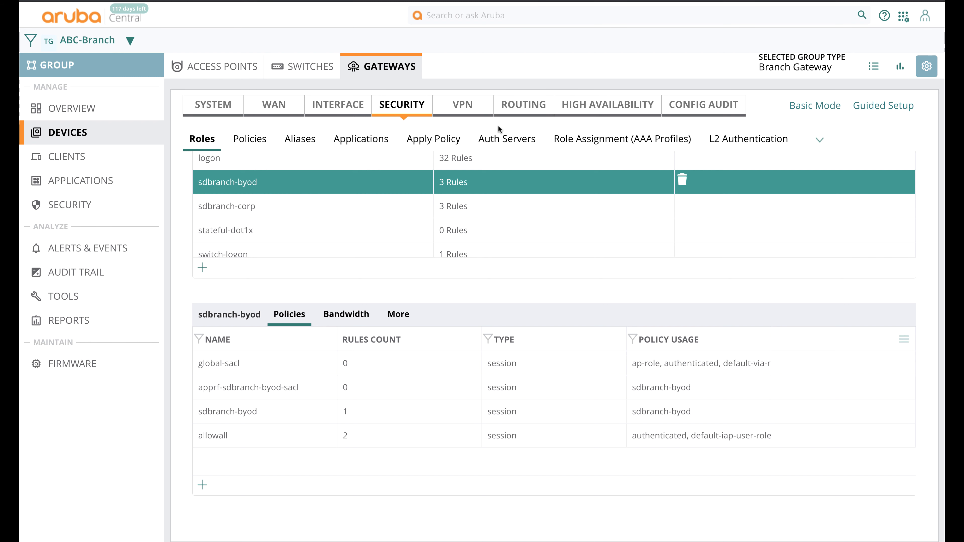
Create and save an AAA profile named sdbranch-corp with sdbranch-corp as its initial role
left_click(556, 147)
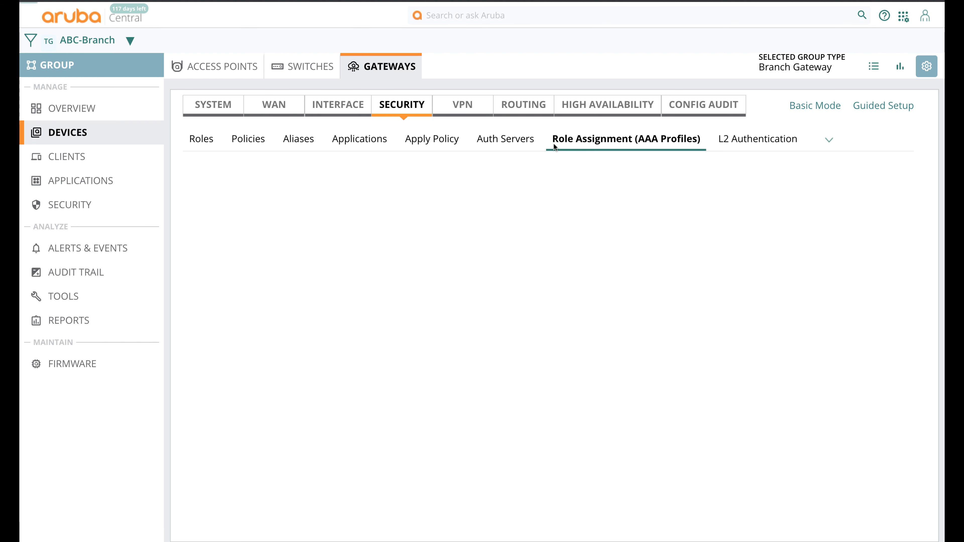
left_click(227, 205)
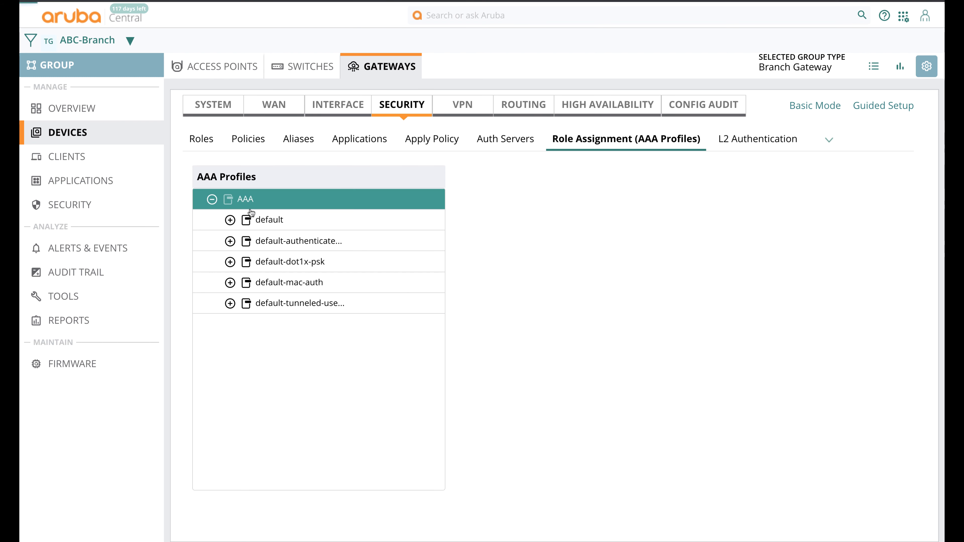
left_click(525, 209)
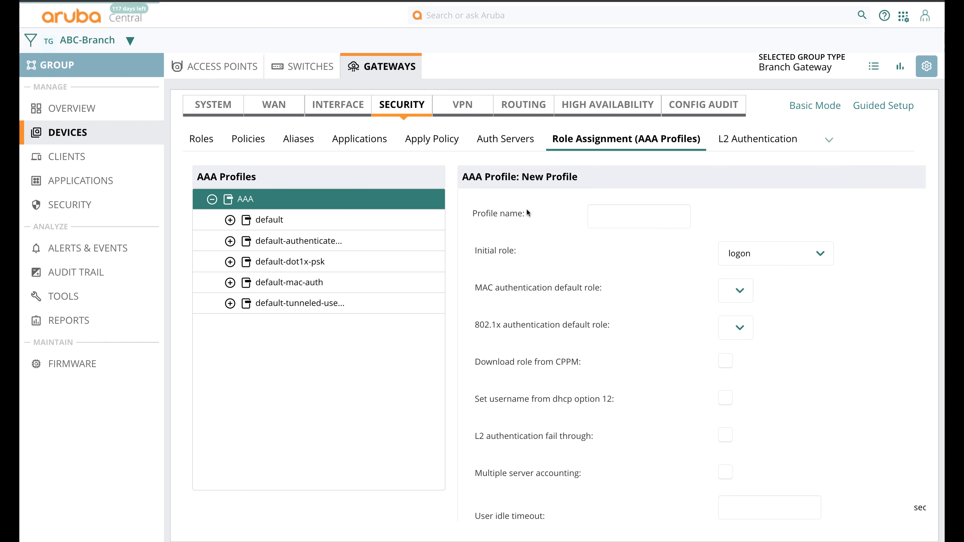
left_click(598, 215)
type("sdbranch-corp")
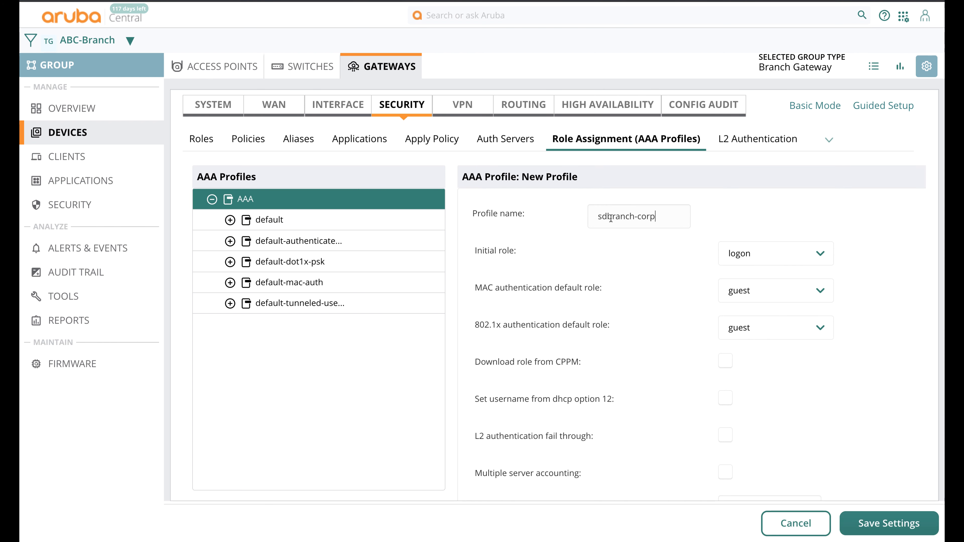
left_click(764, 264)
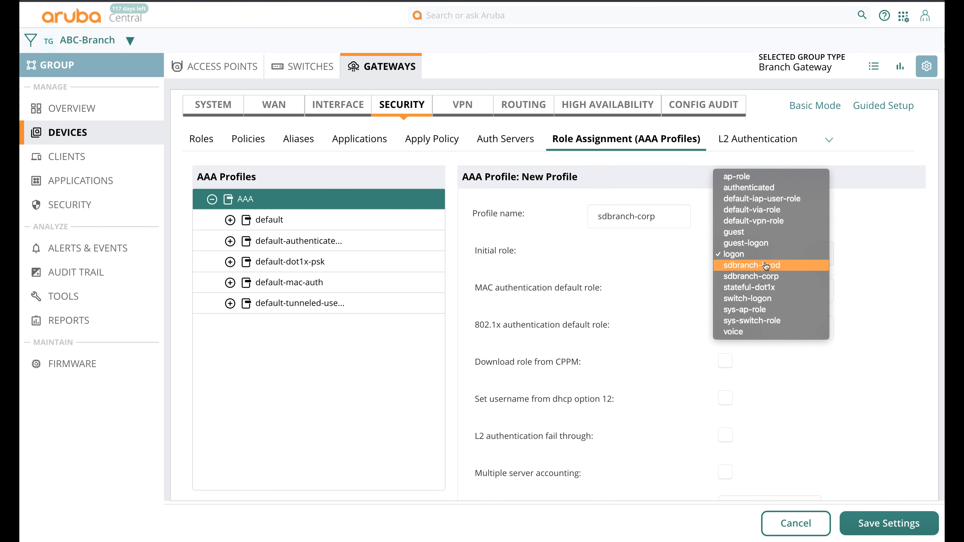
left_click(764, 283)
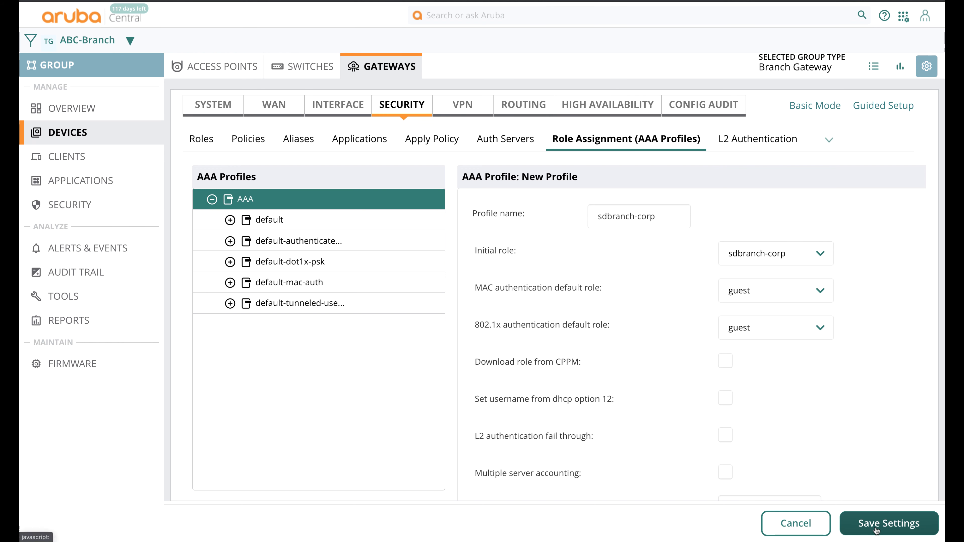
scroll(764, 429, "down", 1)
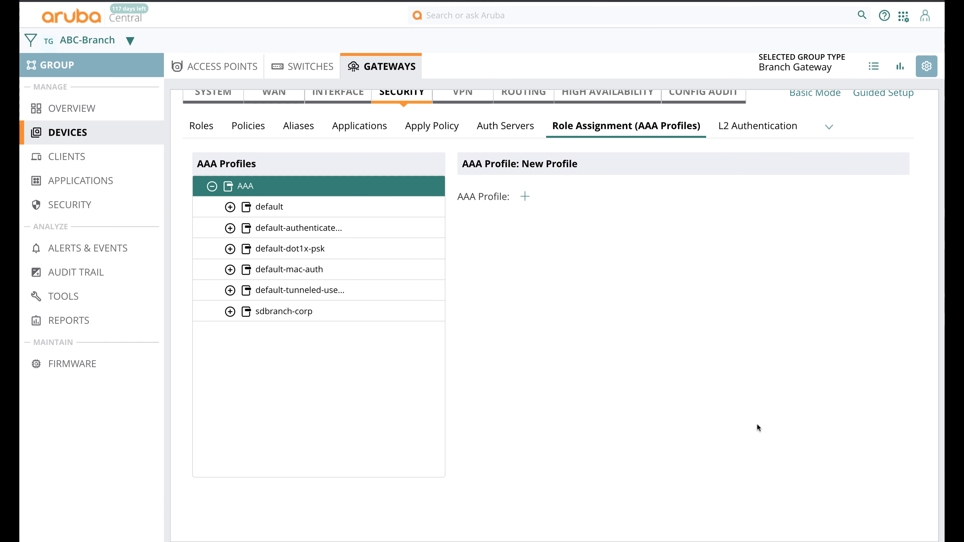
Create and save a second AAA profile named sdbranch-byod with sdbranch-byod as its initial role
left_click(525, 197)
left_click(607, 203)
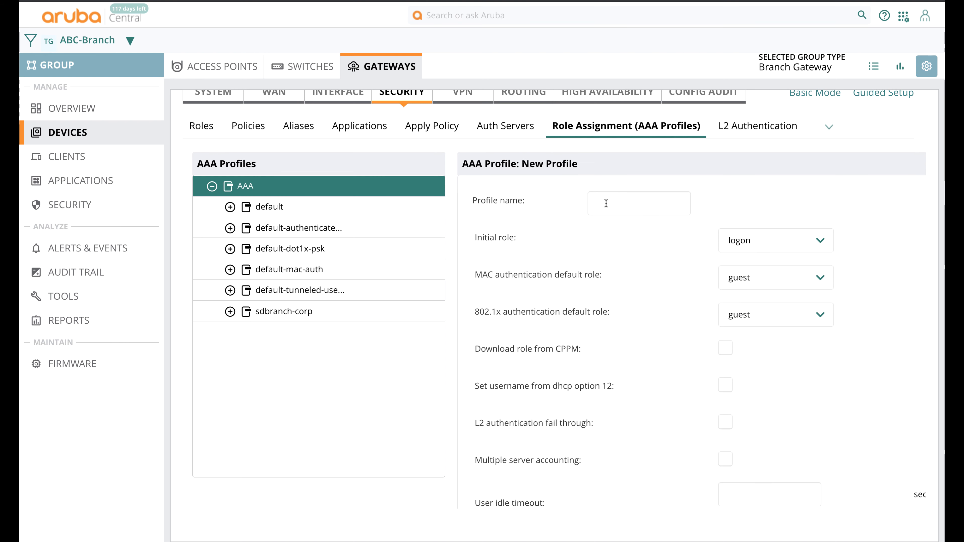
scroll(608, 203, "down", 1)
type("sdbranch-cor")
left_click(785, 232)
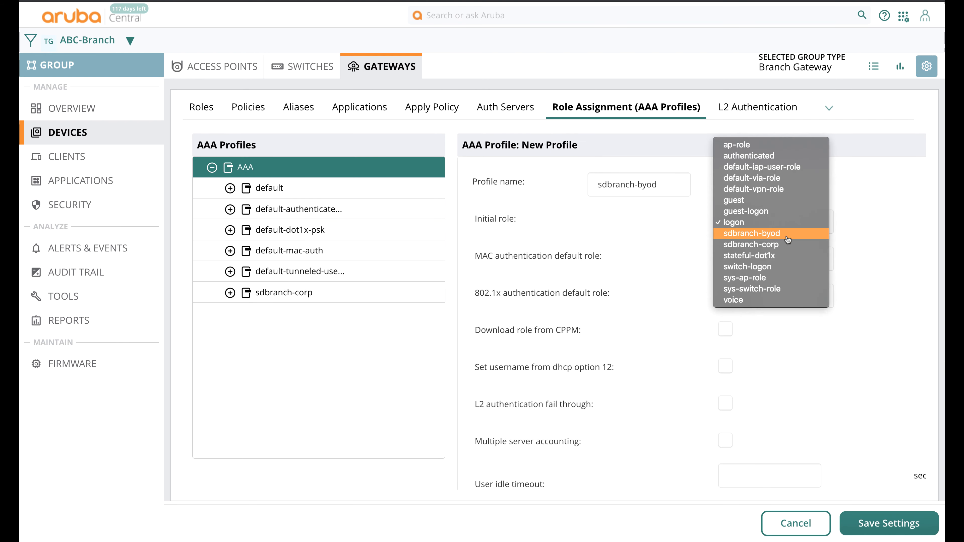
left_click(785, 232)
scroll(671, 352, "up", 1)
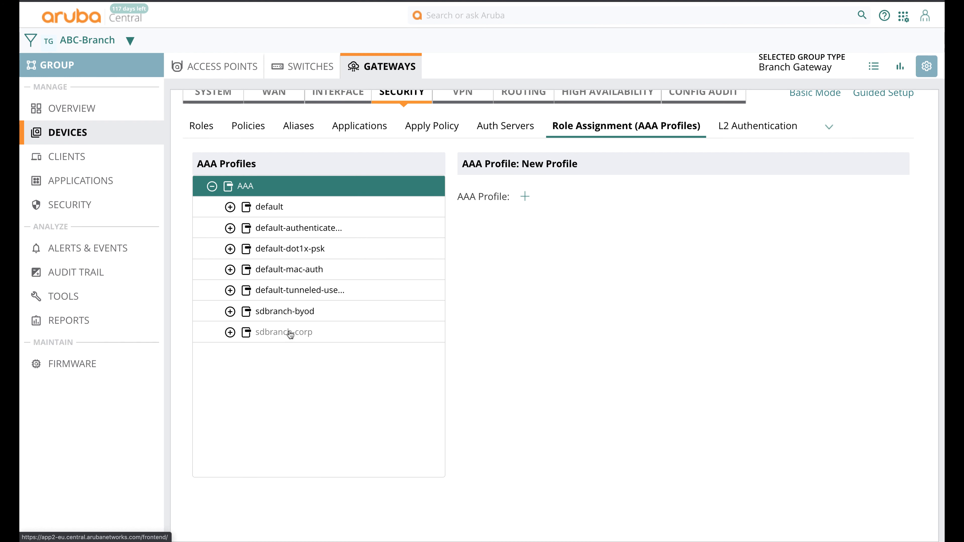
In the gateways' policy application settings, assign the AAA profile sdbranch-corp to VLAN 10
scroll(310, 343, "up", 1)
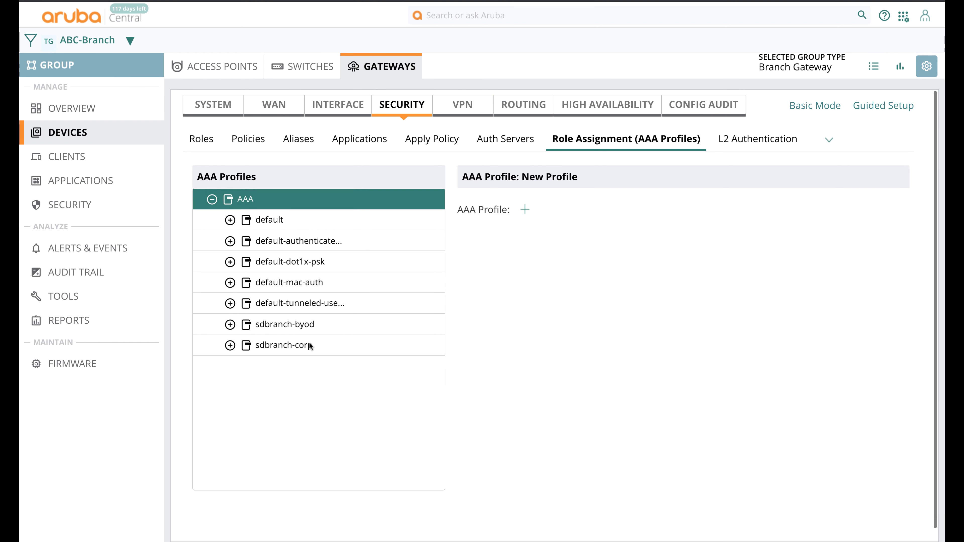
left_click(437, 140)
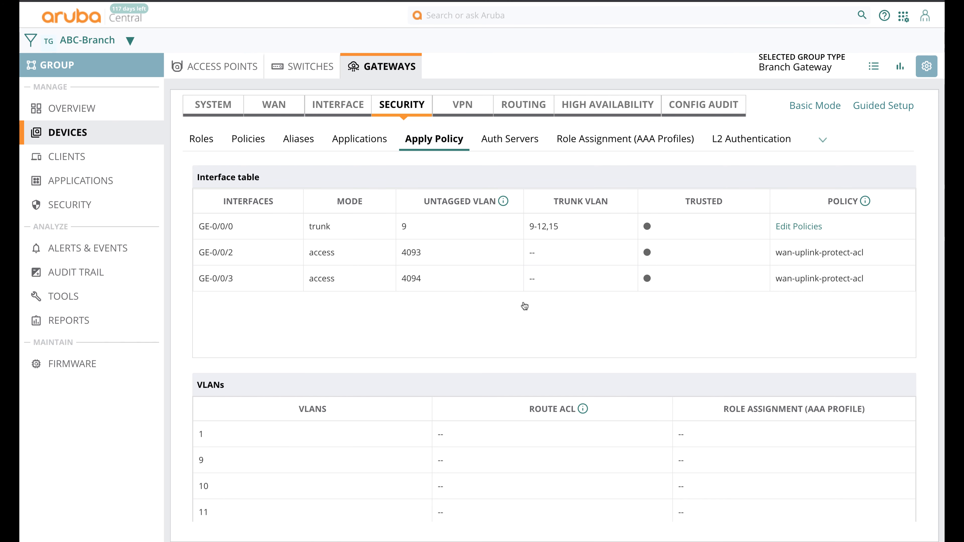
left_click(550, 230)
left_click(550, 230)
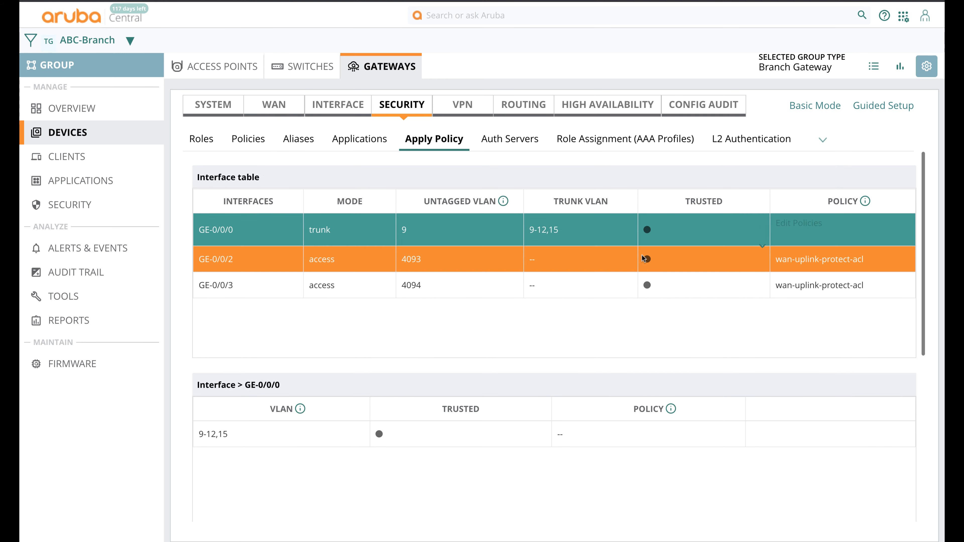
scroll(330, 452, "down", 10)
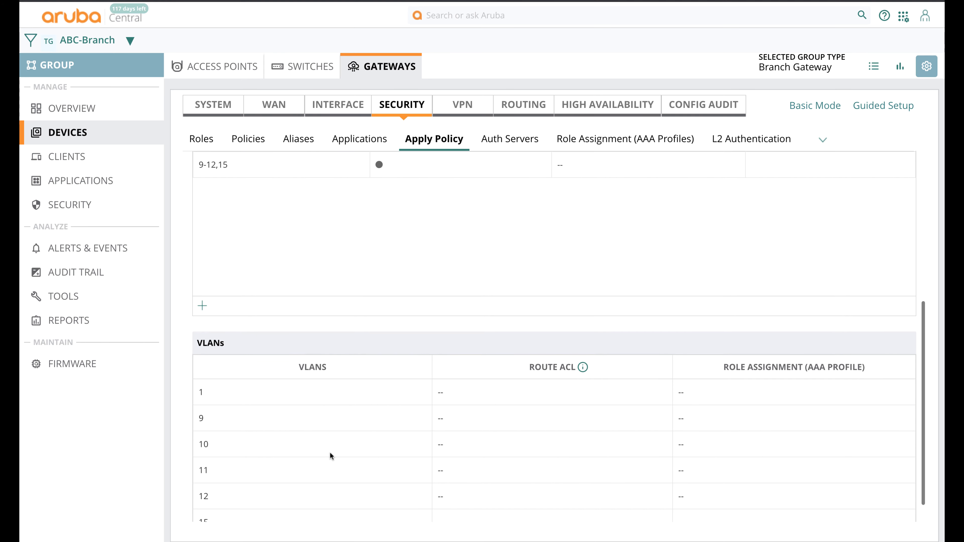
scroll(384, 301, "up", 5)
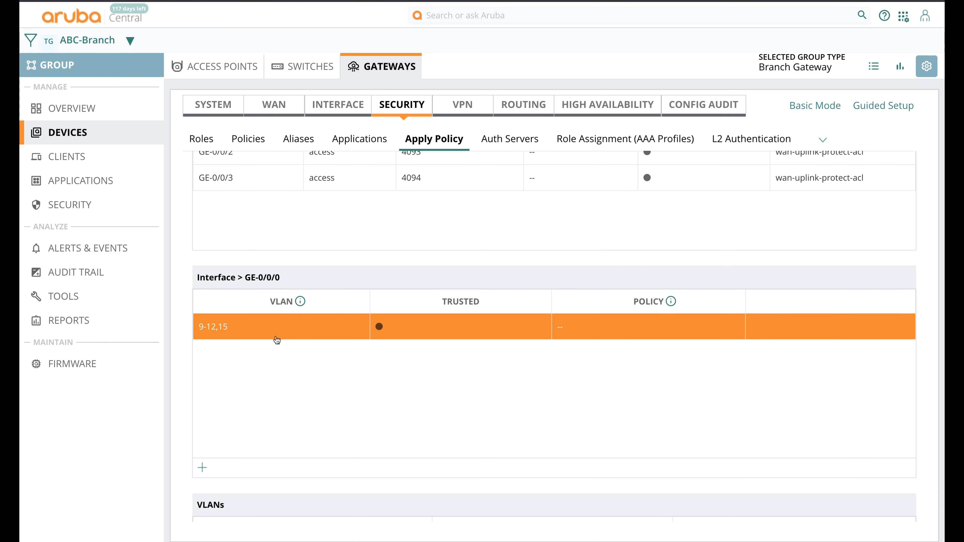
scroll(447, 400, "down", 5)
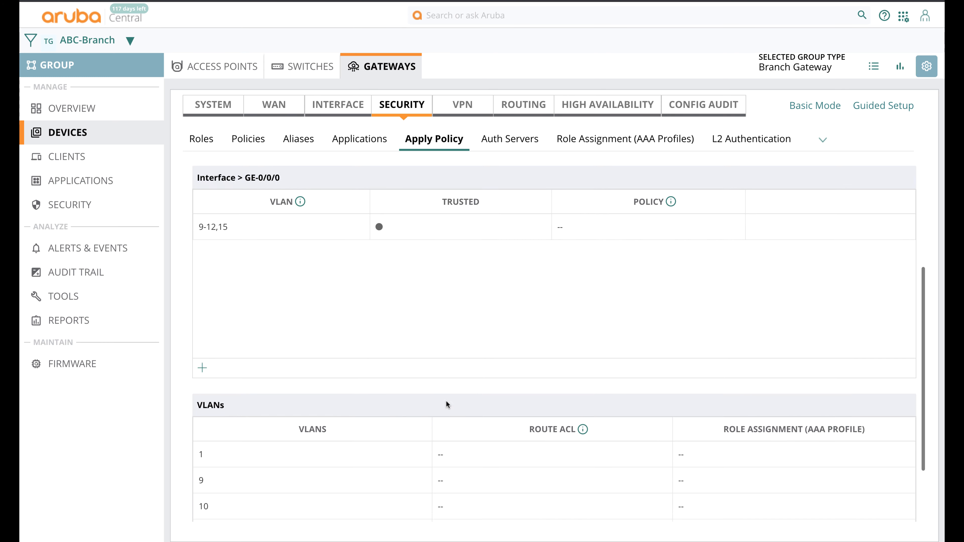
left_click(730, 414)
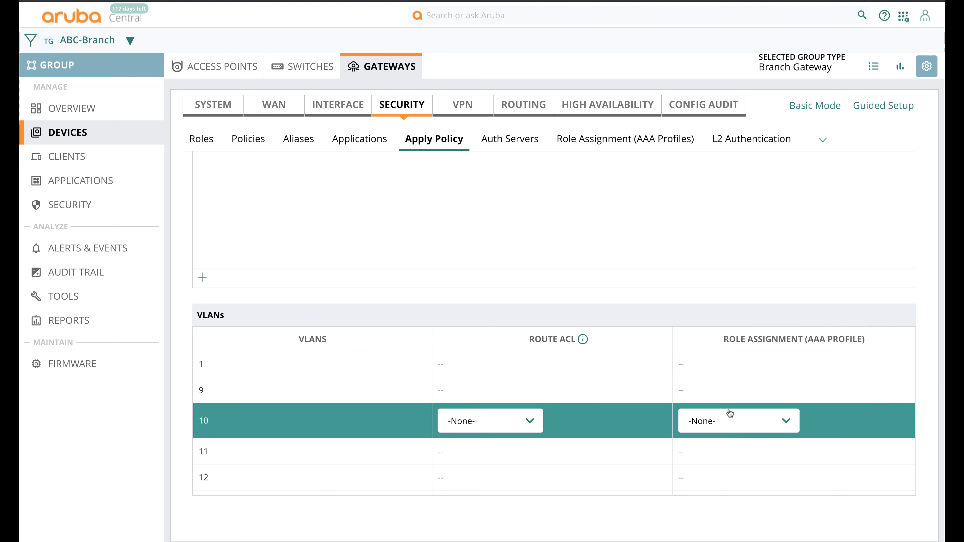
left_click(727, 421)
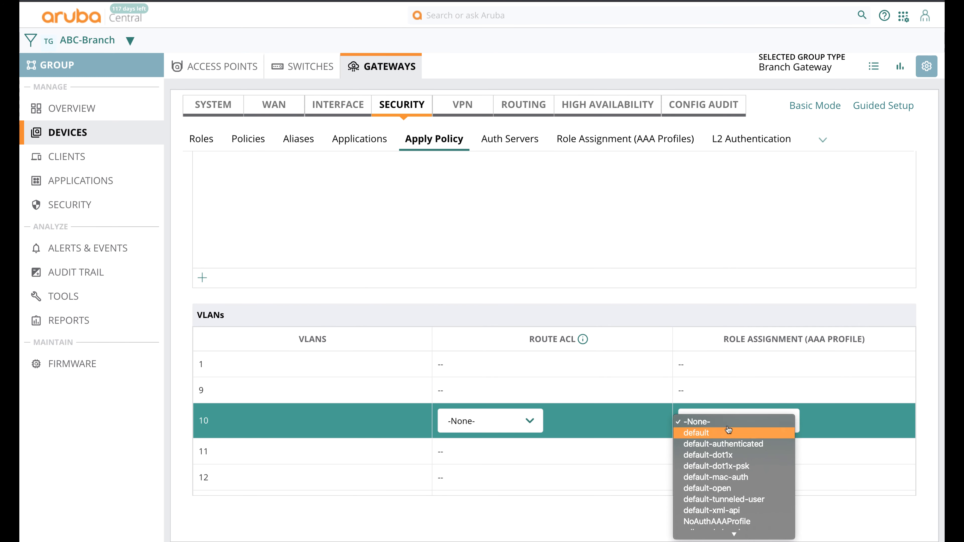
scroll(729, 489, "down", 2)
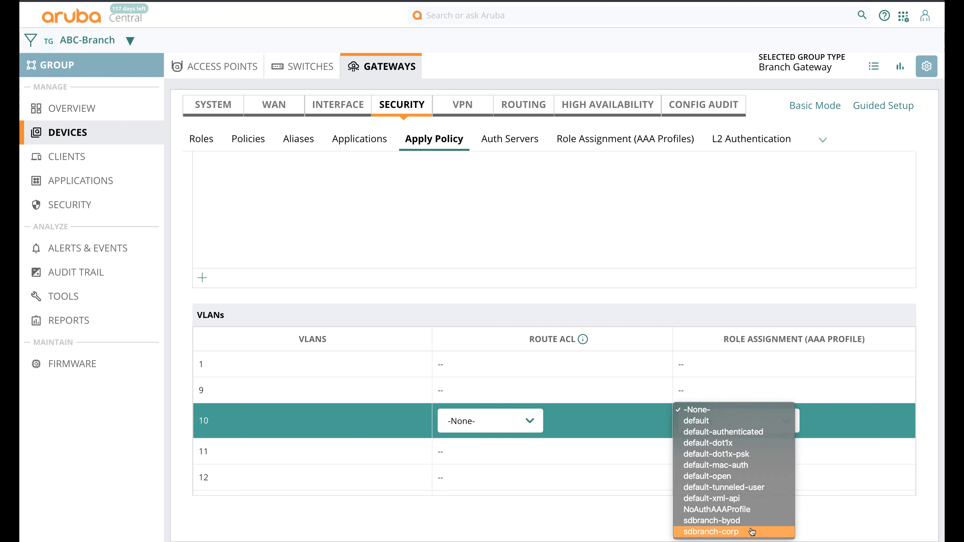
left_click(751, 532)
Assign the AAA profile sdbranch-byod to VLAN 12 and save the VLAN role assignments
left_click(735, 452)
left_click(733, 480)
left_click(737, 443)
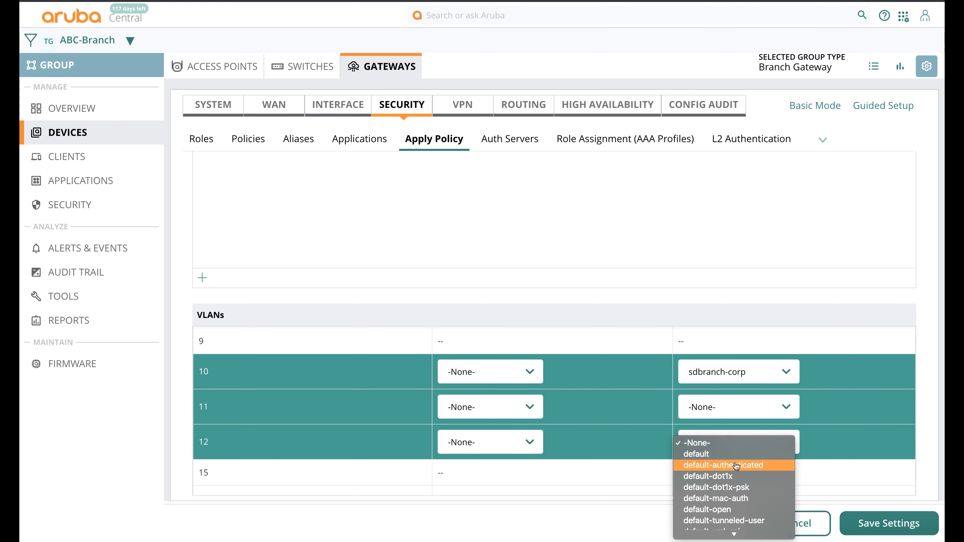
left_click(721, 520)
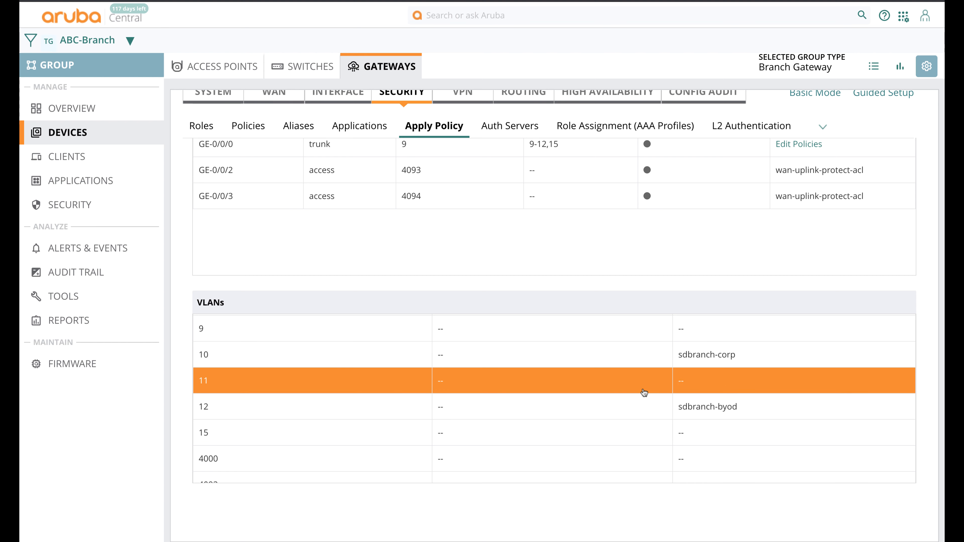
Add an untrusted entry for VLANs 10,12 on trunk interface GE-0/0/0 and try to save it
scroll(546, 271, "up", 2)
left_click(471, 208)
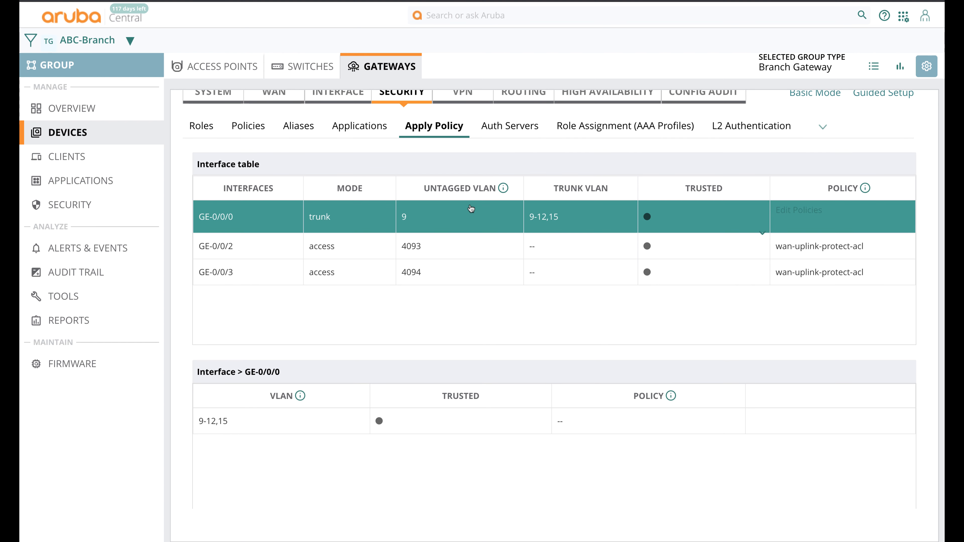
scroll(391, 394, "down", 4)
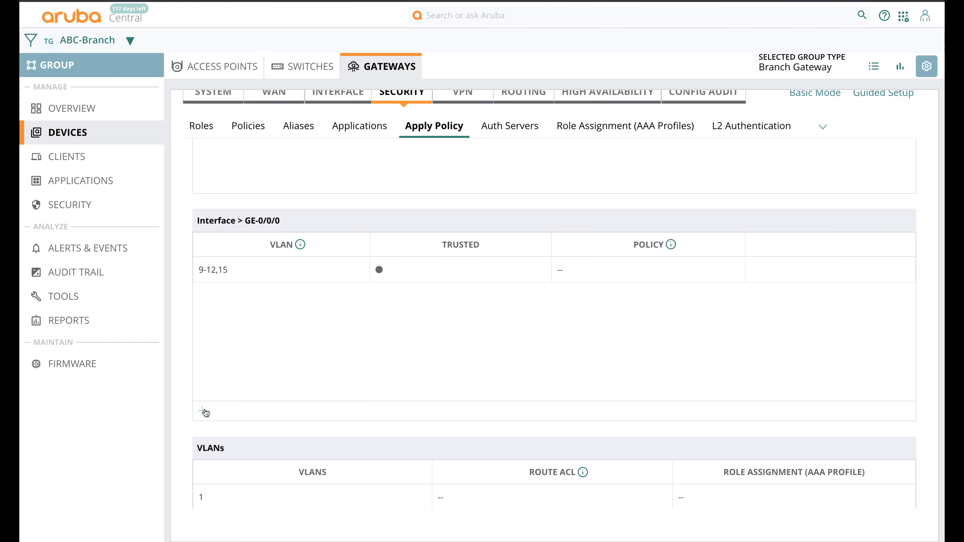
left_click(204, 412)
left_click(230, 306)
type("10,12")
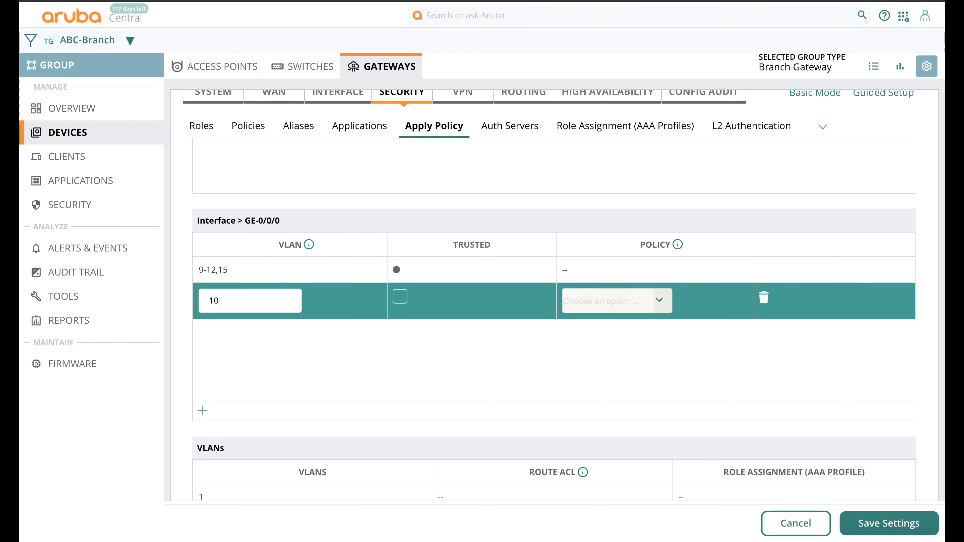
left_click(877, 522)
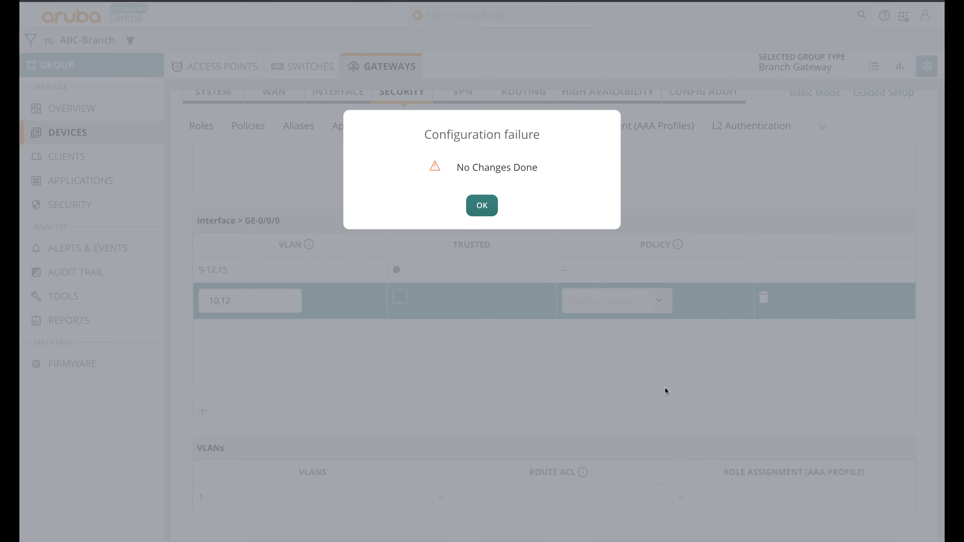
left_click(494, 205)
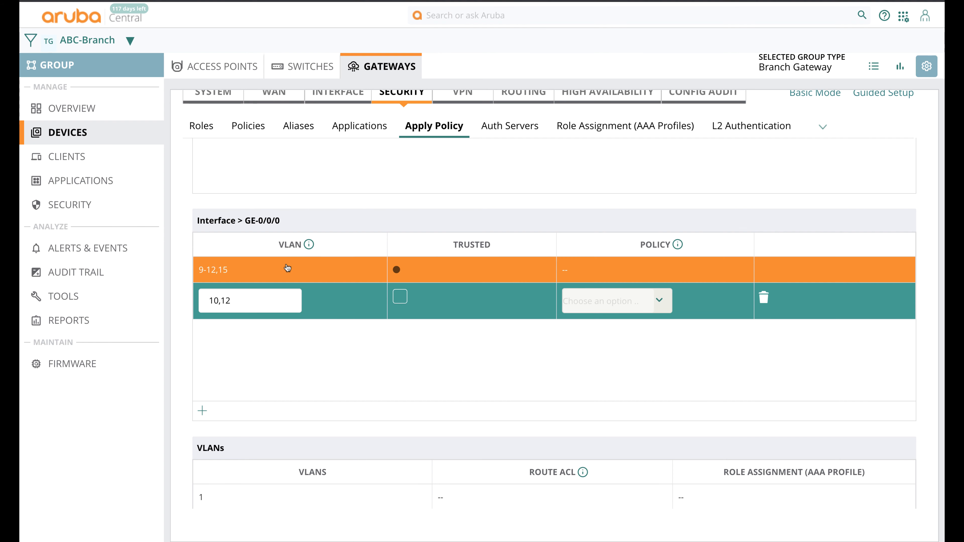
Limit the trusted VLAN entry on GE-0/0/0 to 9,11,15 and save the interface settings
left_click(230, 272)
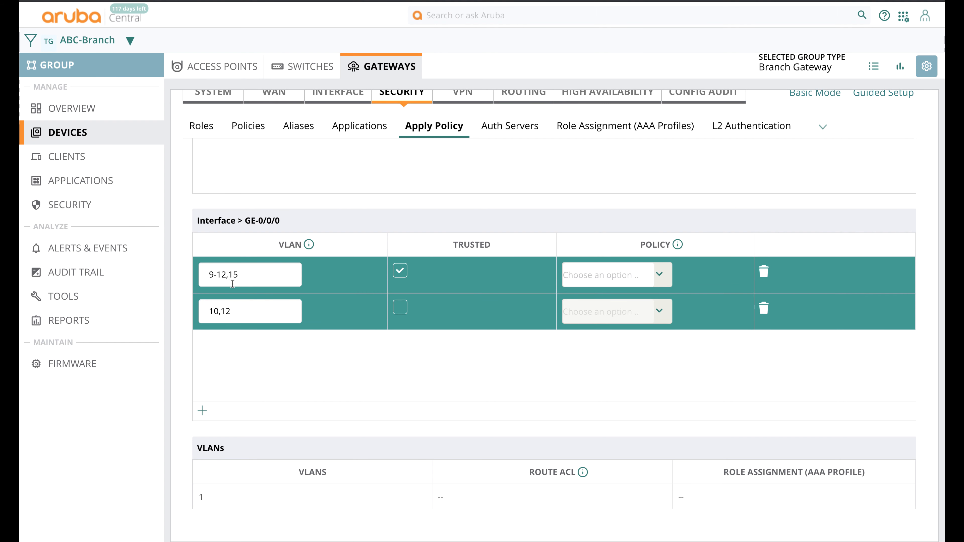
key("BackSpace")
type(",")
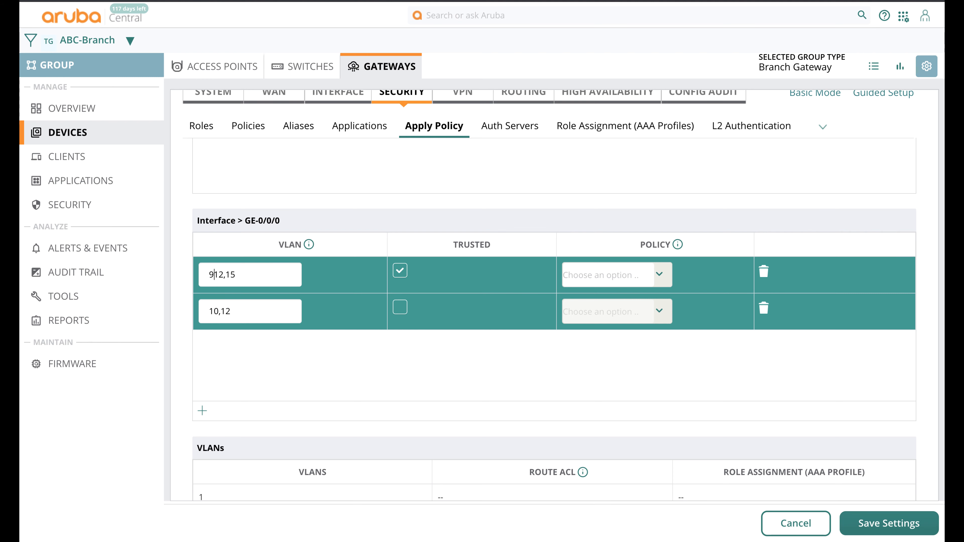
key("BackSpace")
key("BackSpace")
type("11")
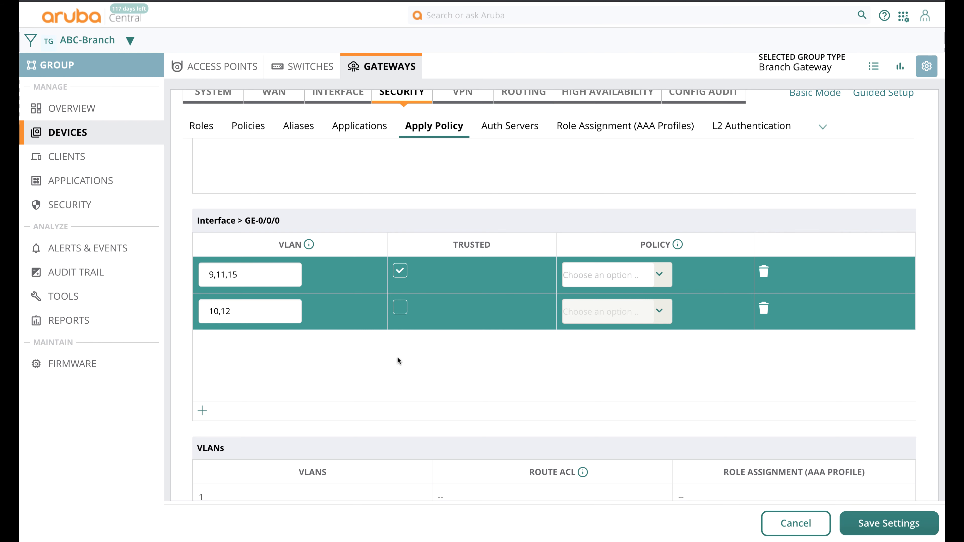
left_click(735, 375)
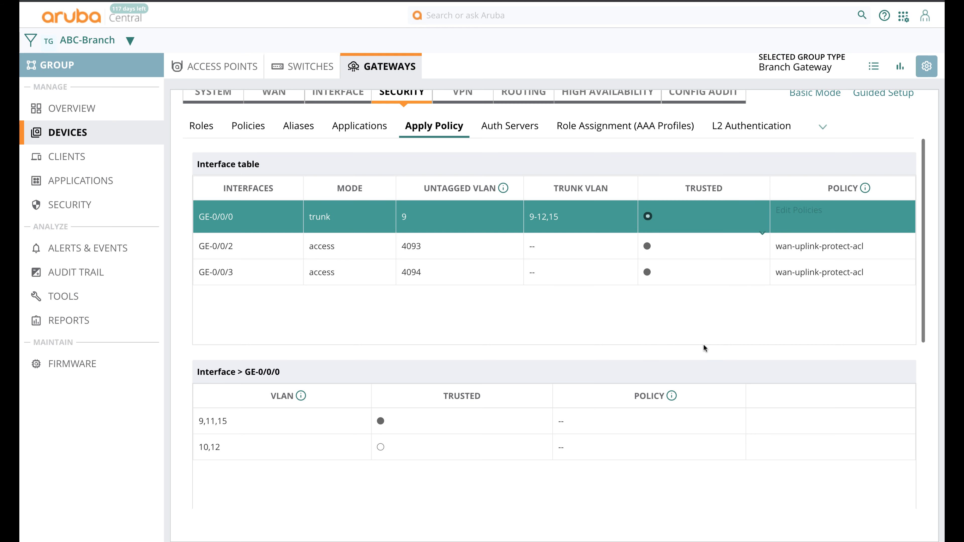
left_click(536, 447)
scroll(501, 450, "down", 4)
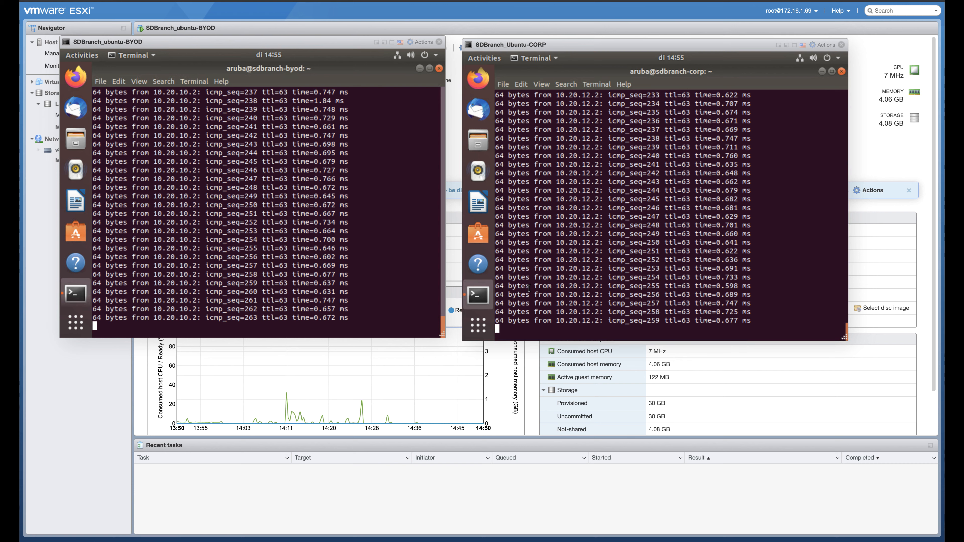
Switch to the corp Ubuntu VM's terminal in VMware ESXi, stop the running ping, and test connectivity to 1.1.1.1 and nu.nl
key("ctrl+c")
type("ping 1.1.1.1")
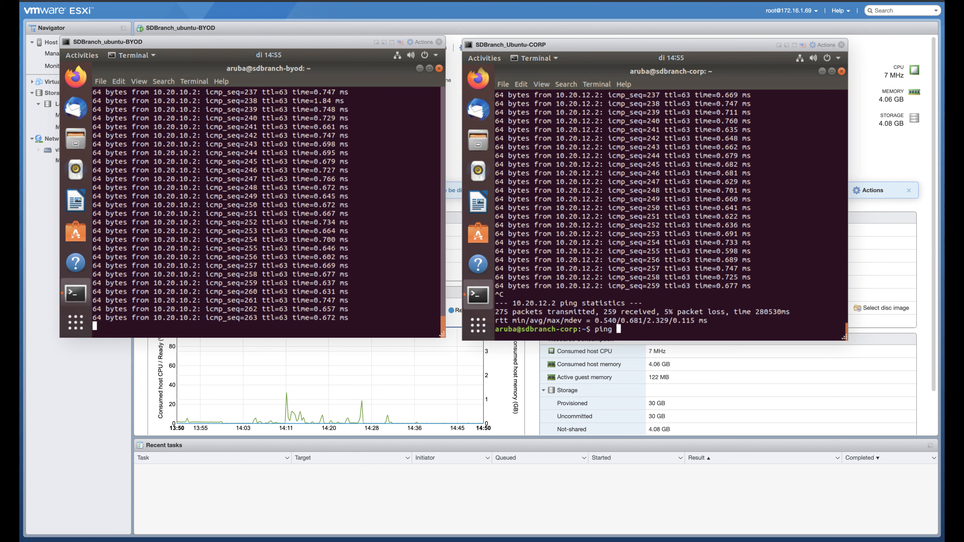
key("Return")
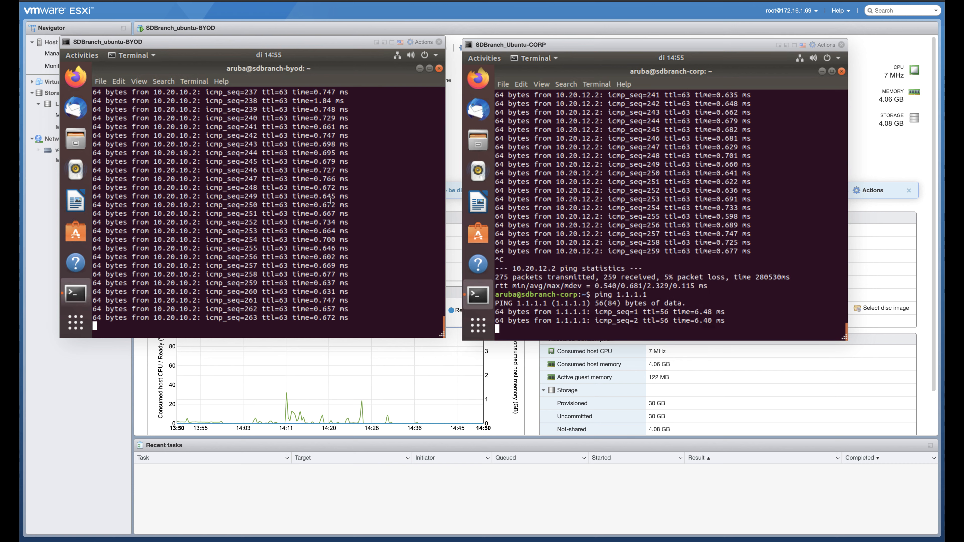
key("ctrl+c")
type("ping nu.")
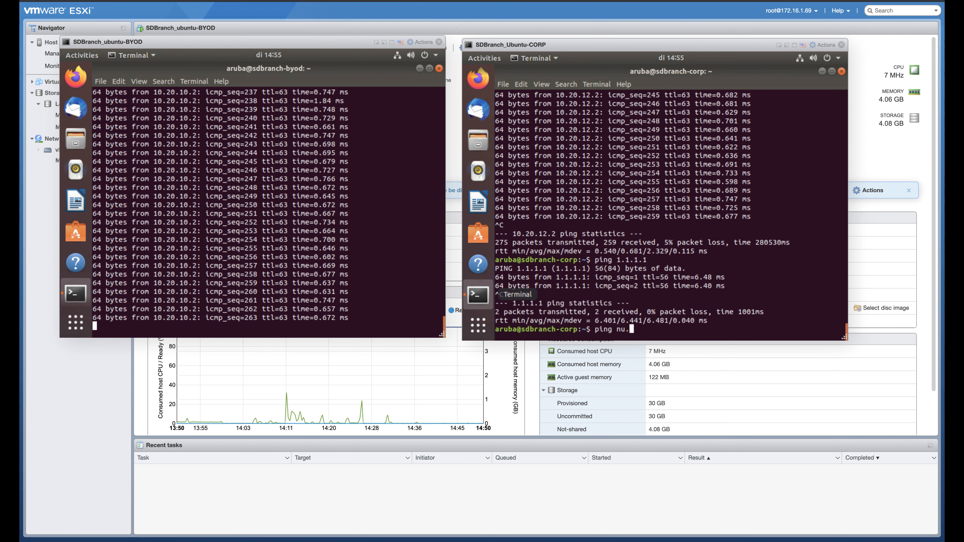
type("nl")
key("Return")
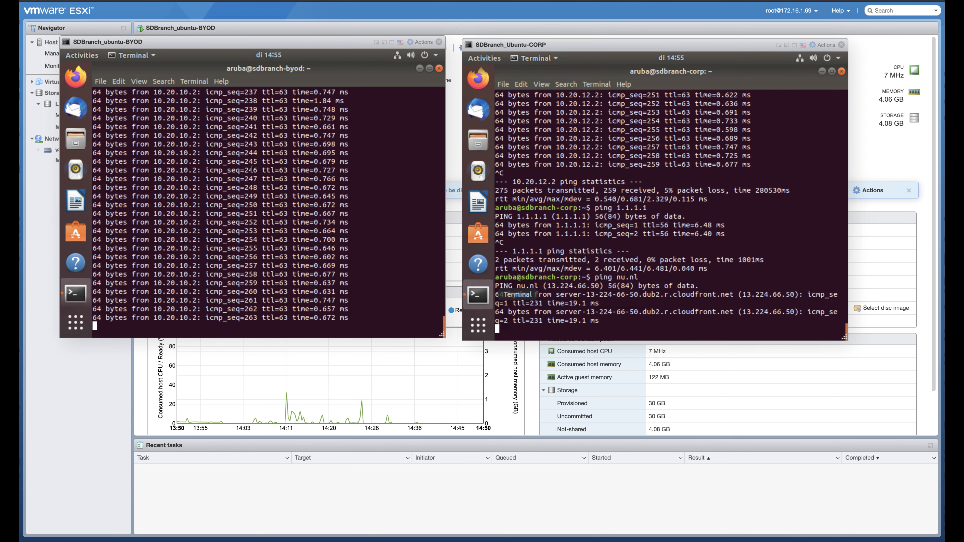
key("ctrl+c")
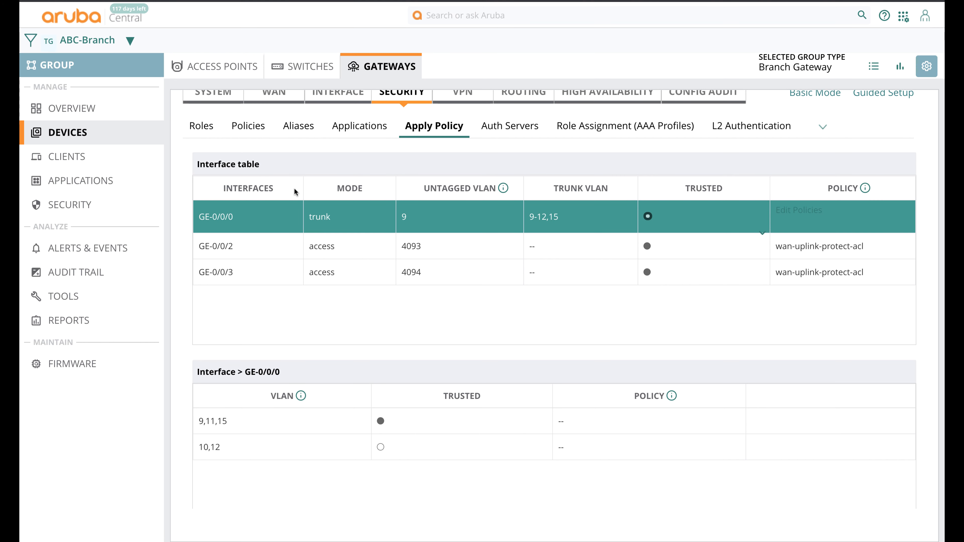
Back in Aruba Central, open the sessions of gateway Branch1-BGW1 and filter them by IP address 10.20.10.2
scroll(391, 175, "up", 1)
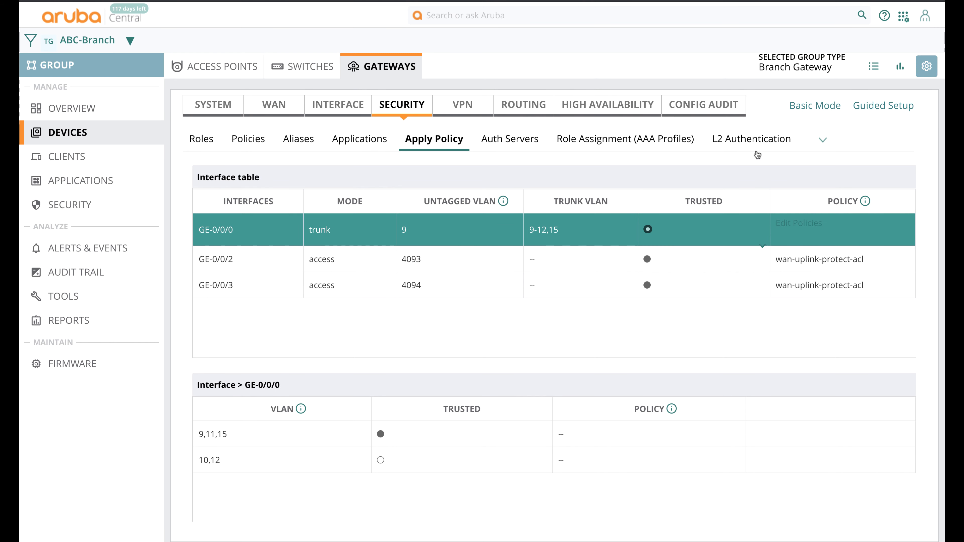
left_click(873, 66)
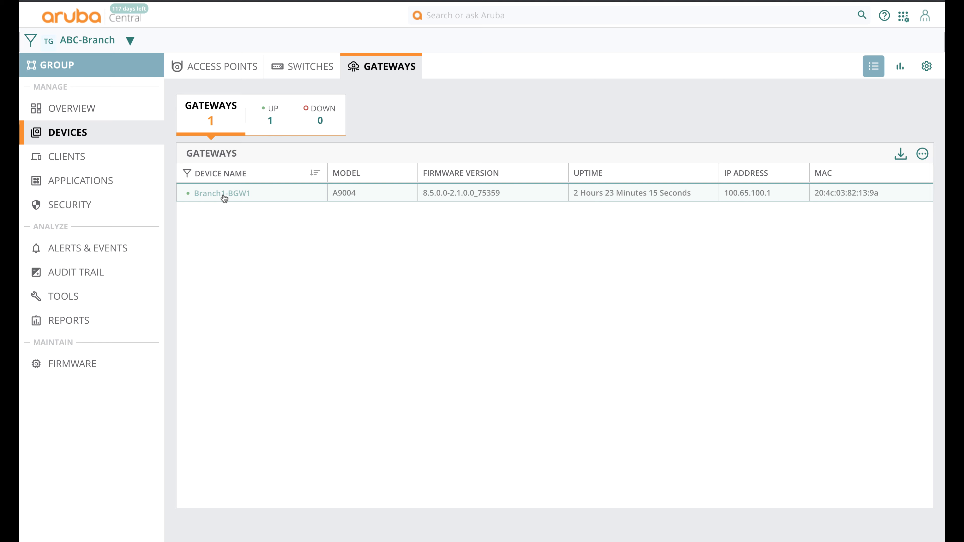
left_click(223, 194)
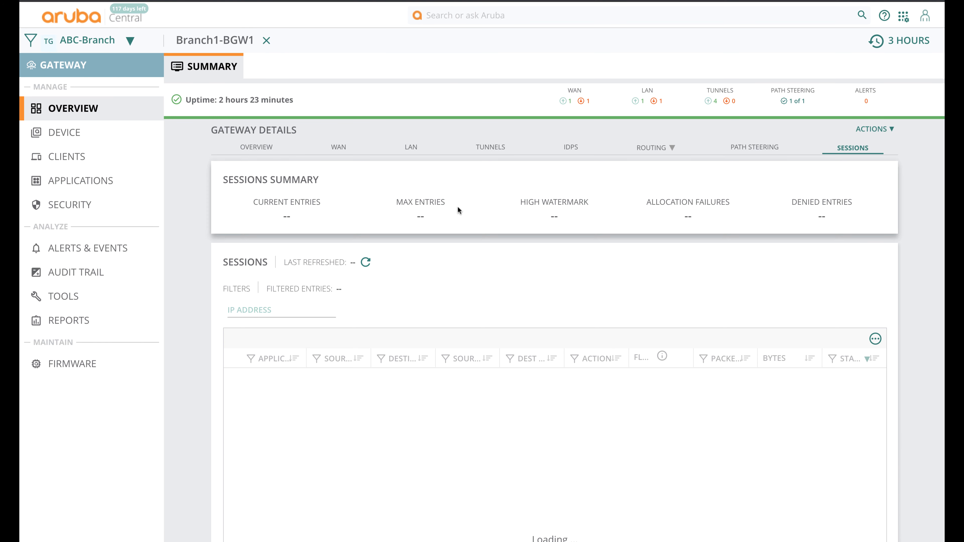
left_click(266, 310)
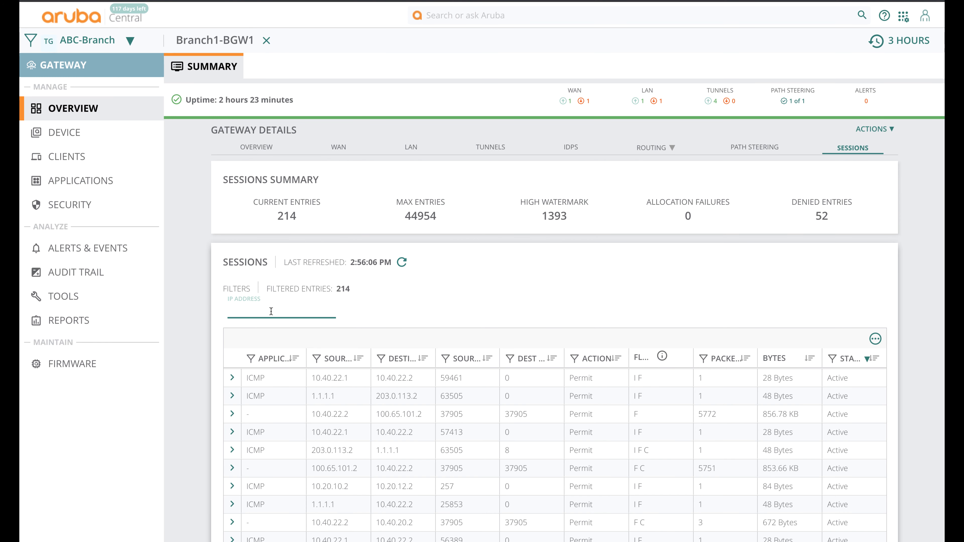
type("10.20.10.2")
scroll(571, 304, "down", 4)
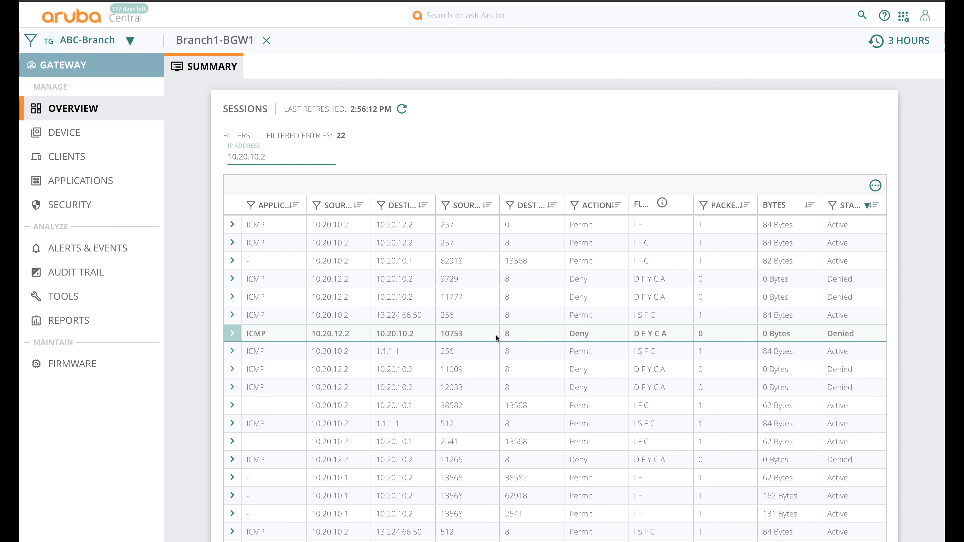
Expand the denied ICMP session from 10.20.12.2 to 10.20.10.2 with source port 10753 and examine its user role and policy rule
left_click(233, 334)
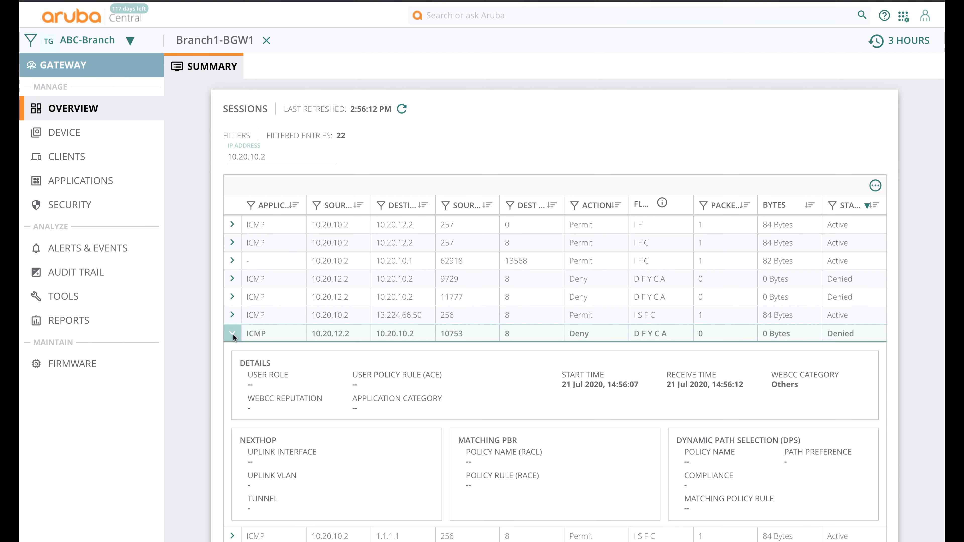
scroll(392, 379, "down", 1)
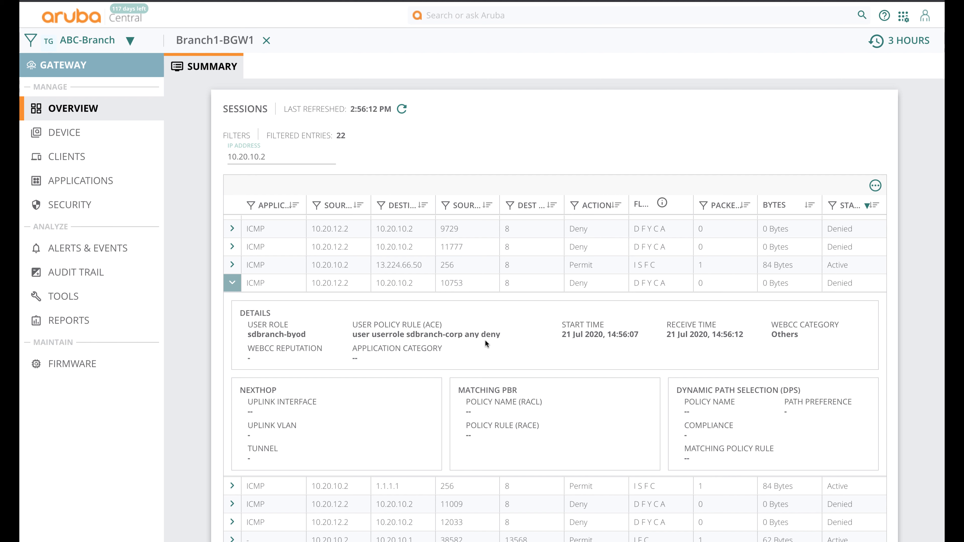
scroll(485, 339, "up", 2)
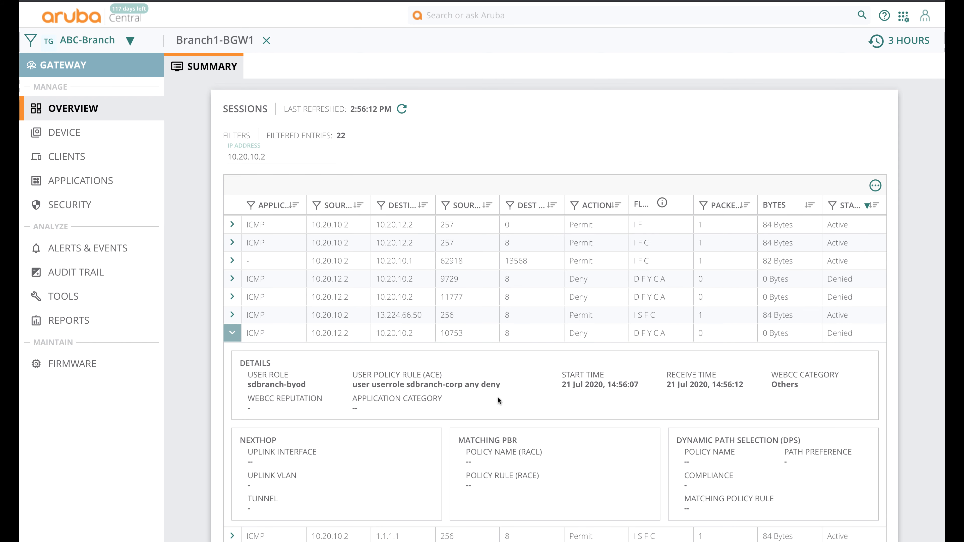
scroll(450, 407, "up", 6)
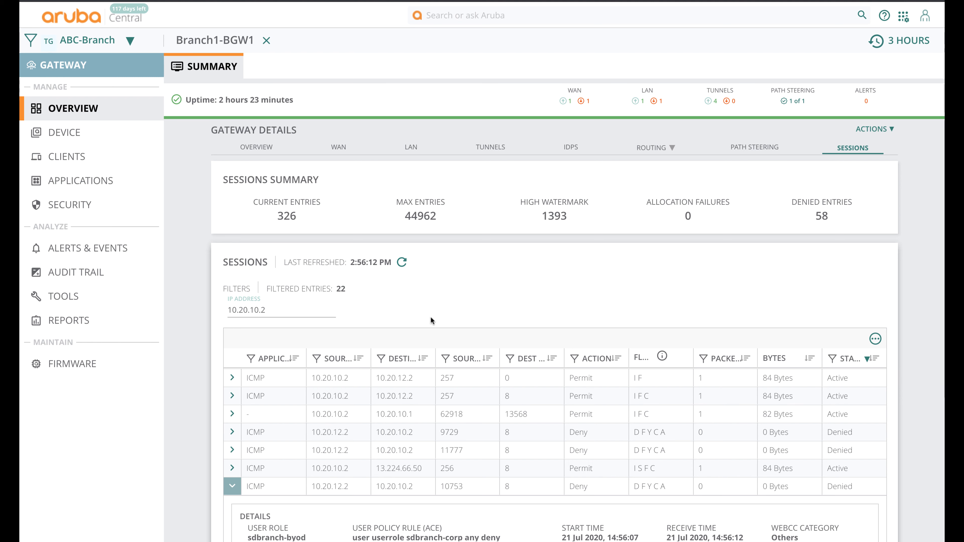
Review the denied session's details, and in the BYOD Ubuntu VM's terminal in VMware ESXi stop the running ping and ping 10.90.100.2
scroll(430, 321, "down", 4)
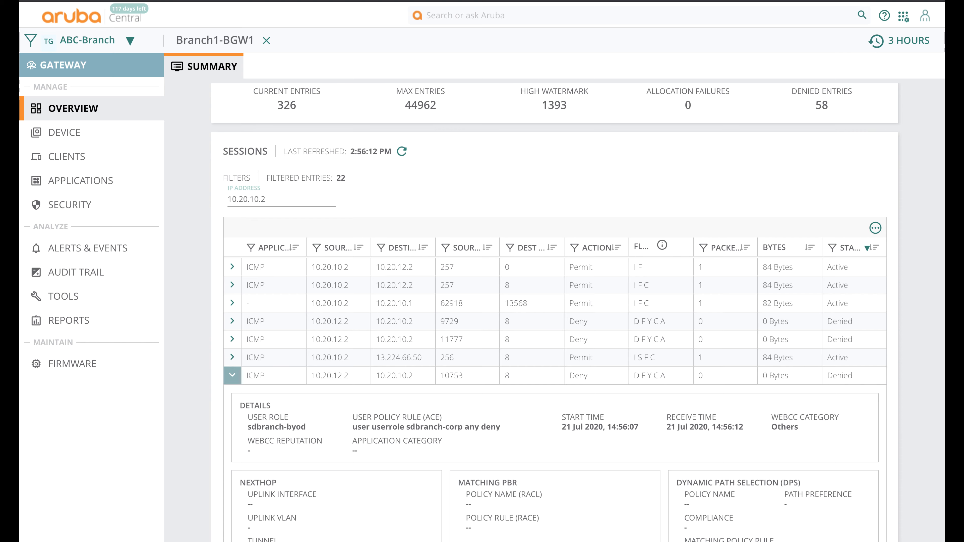
left_click(235, 1)
left_click(277, 258)
key("ctrl+c")
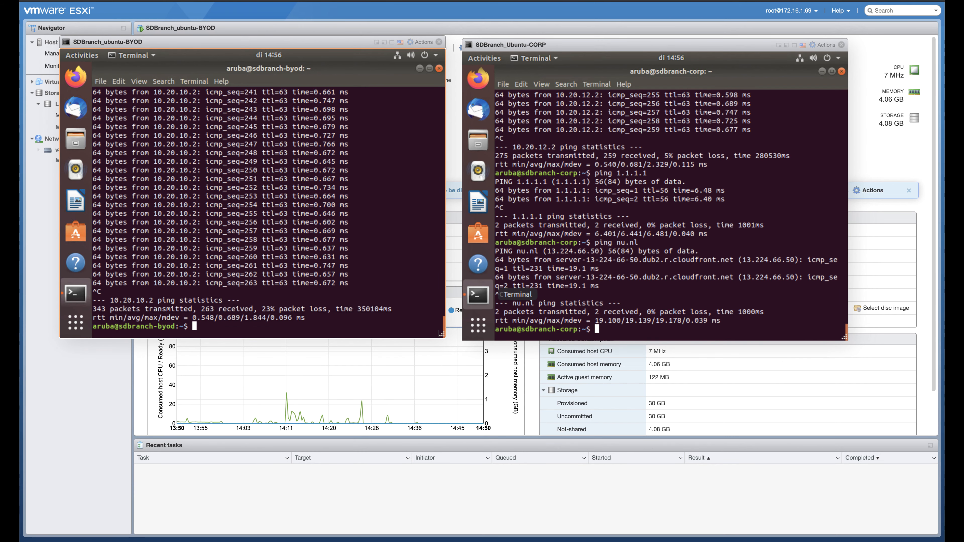
key("Return")
key("Return")
key("Return")
type("ping 1")
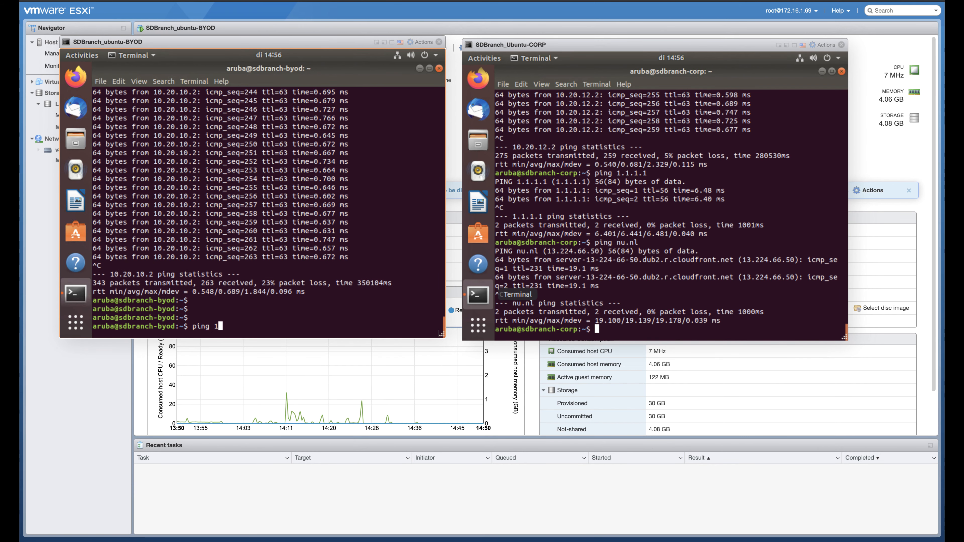
type("0.90.100.2")
key("Return")
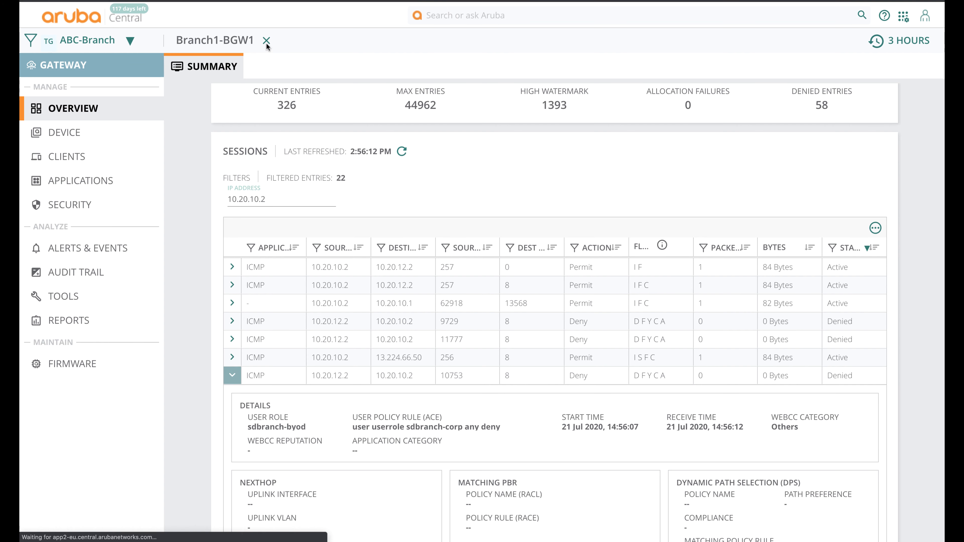
Back in Aruba Central, leave Branch1-BGW1 and open the security aliases in the ABC-Branch group's advanced gateway configuration
left_click(266, 40)
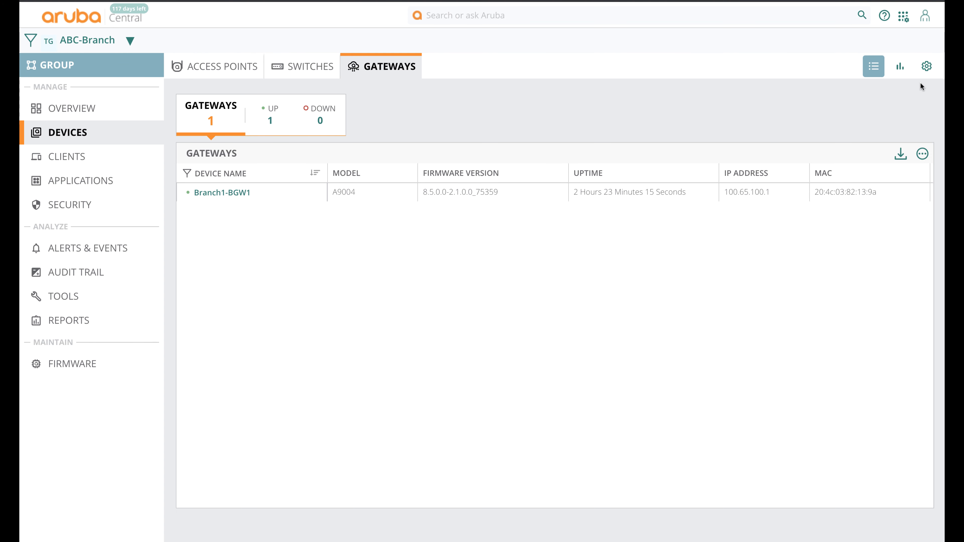
left_click(927, 66)
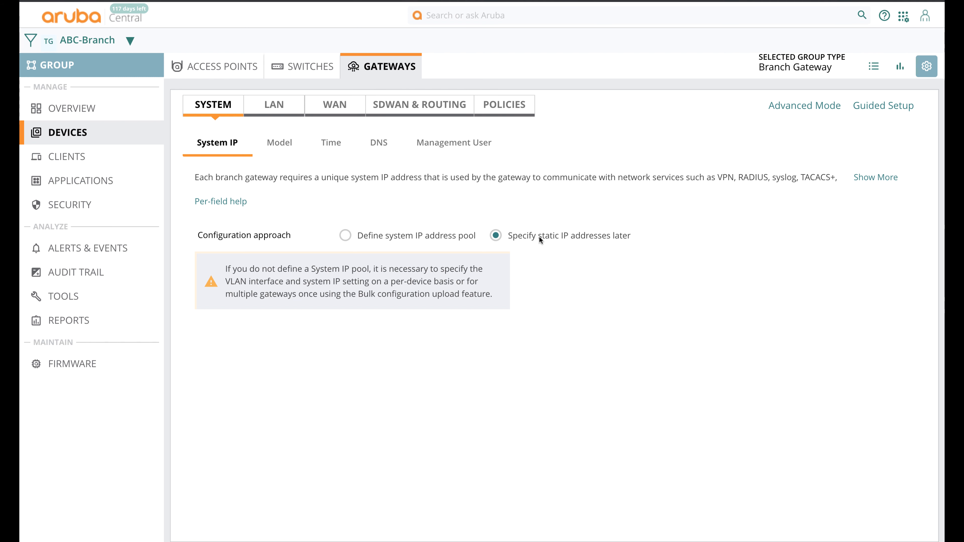
left_click(790, 108)
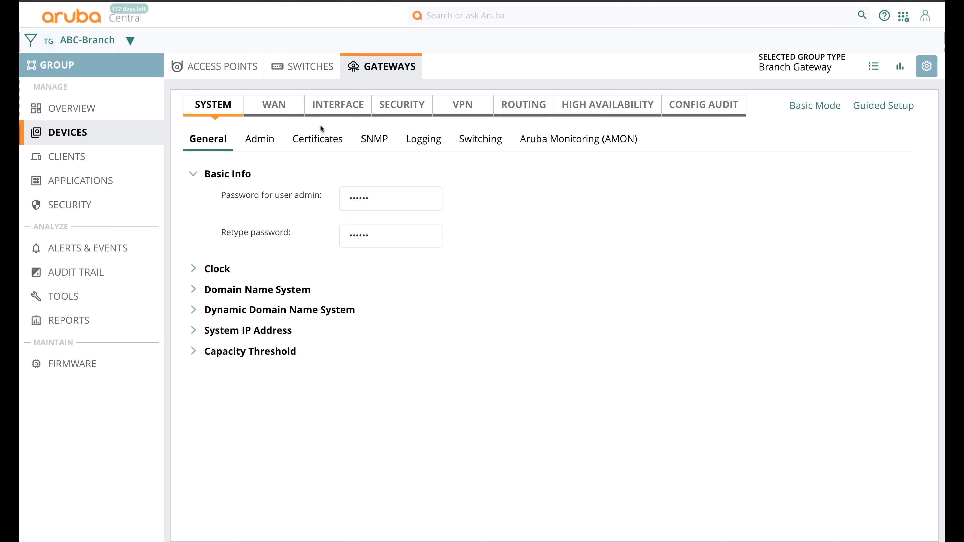
left_click(404, 112)
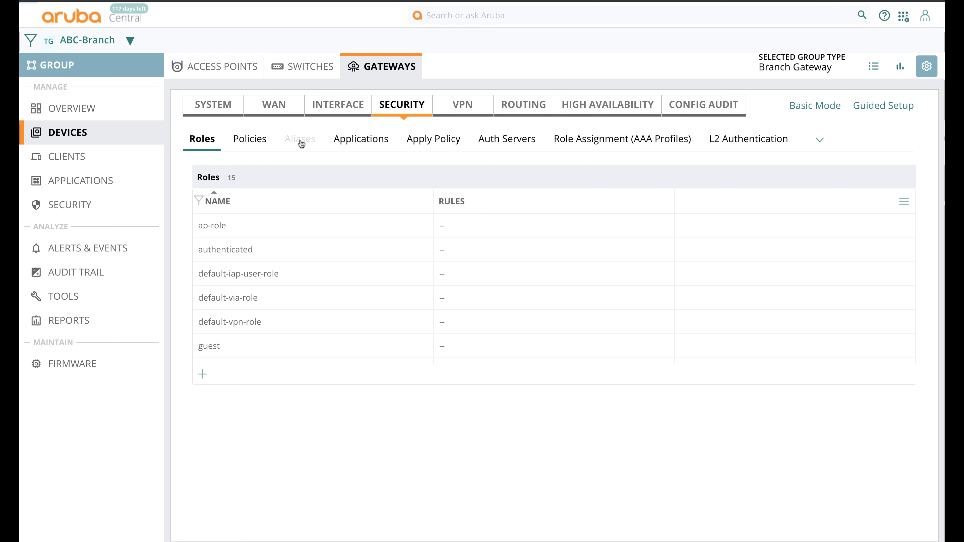
left_click(302, 143)
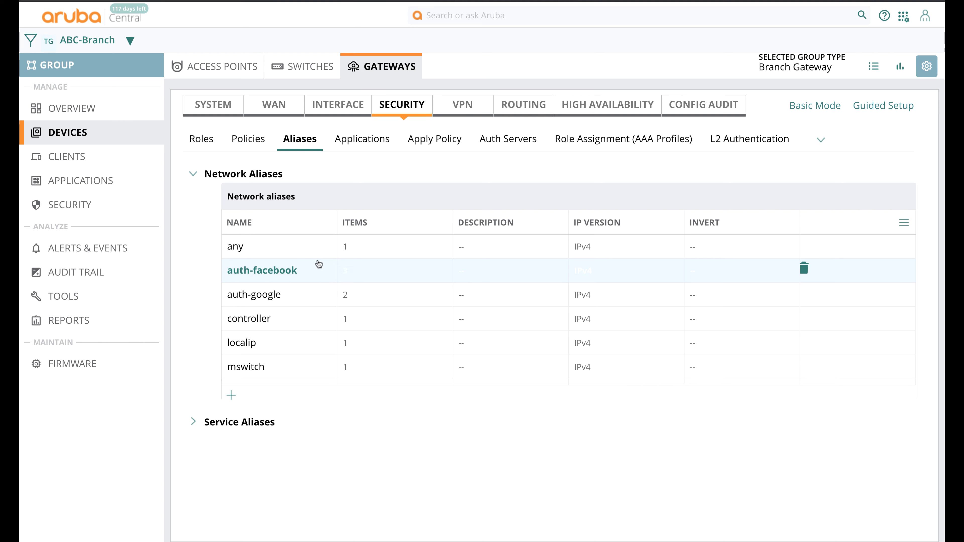
Start a new network alias and name it rfc1918
scroll(269, 370, "down", 3)
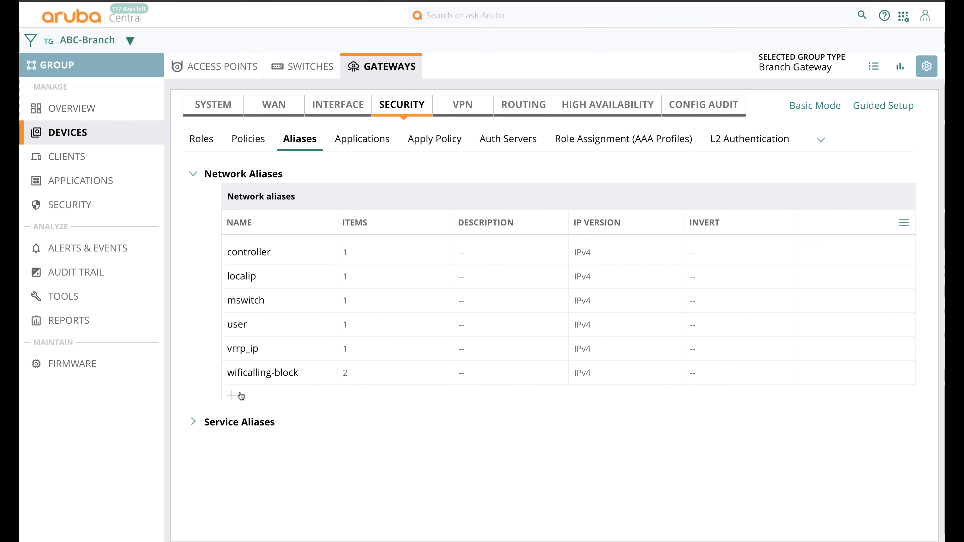
left_click(231, 396)
scroll(326, 426, "down", 5)
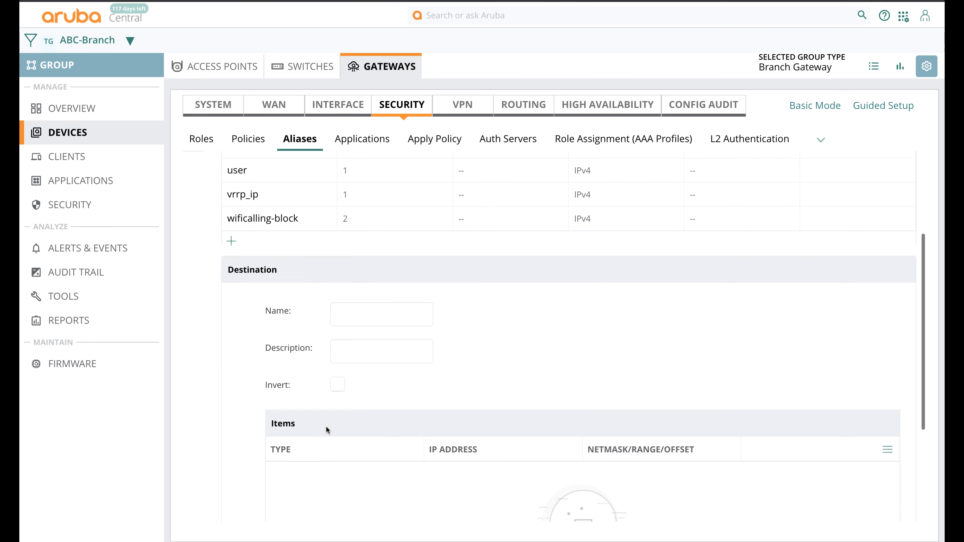
left_click(359, 269)
type("rfc1")
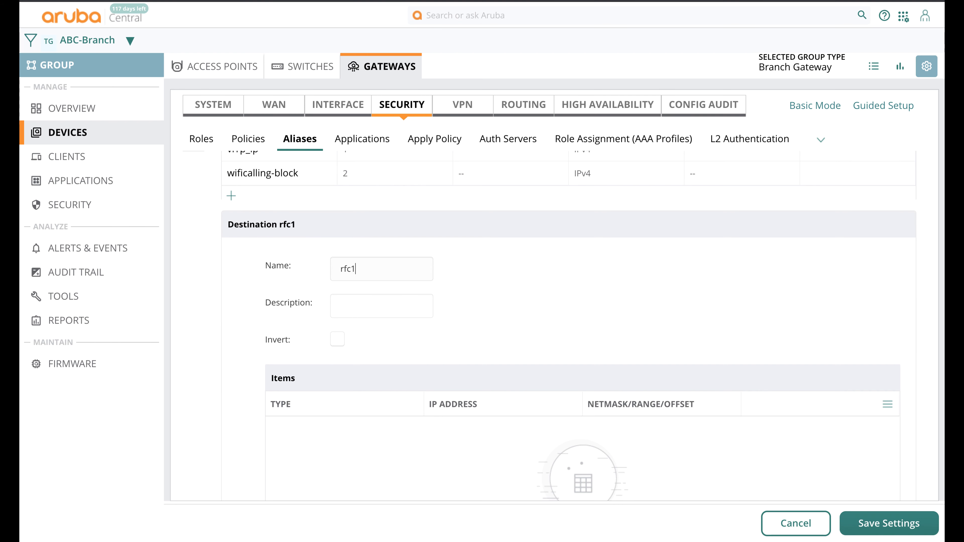
type("918")
scroll(365, 329, "down", 3)
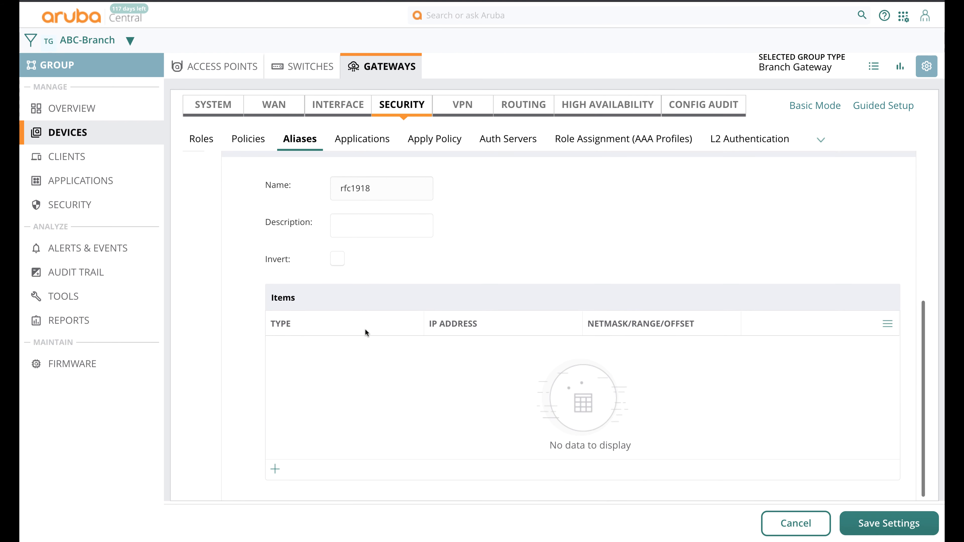
Add a Network rule for 10.0.0.0 with mask 255.0.0.0 to the rfc1918 alias
left_click(275, 448)
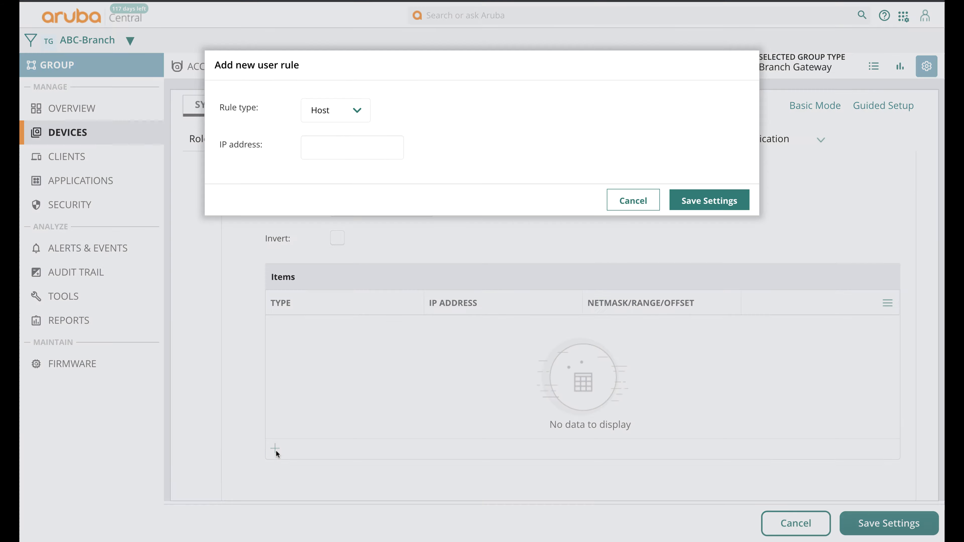
left_click(359, 112)
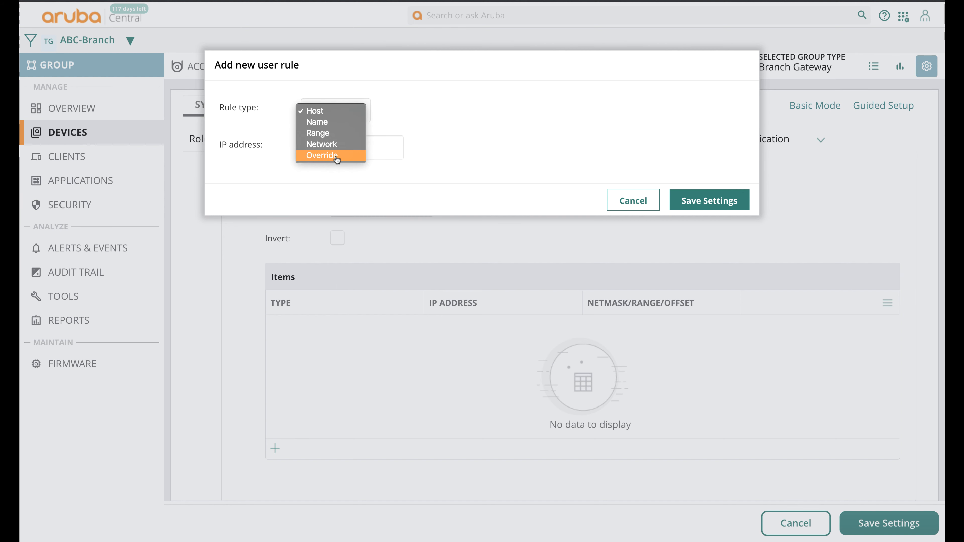
left_click(344, 147)
type("10")
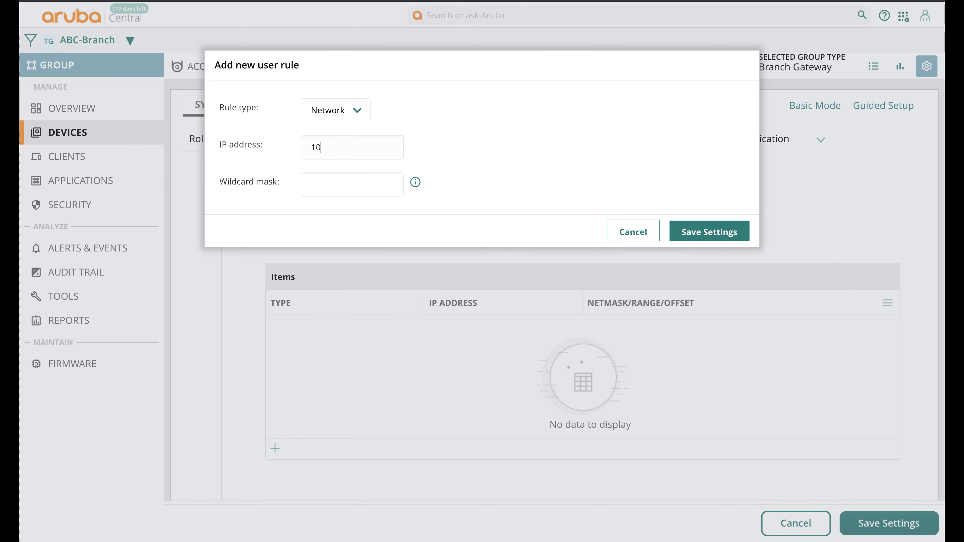
type(".0.0.0")
key("Tab")
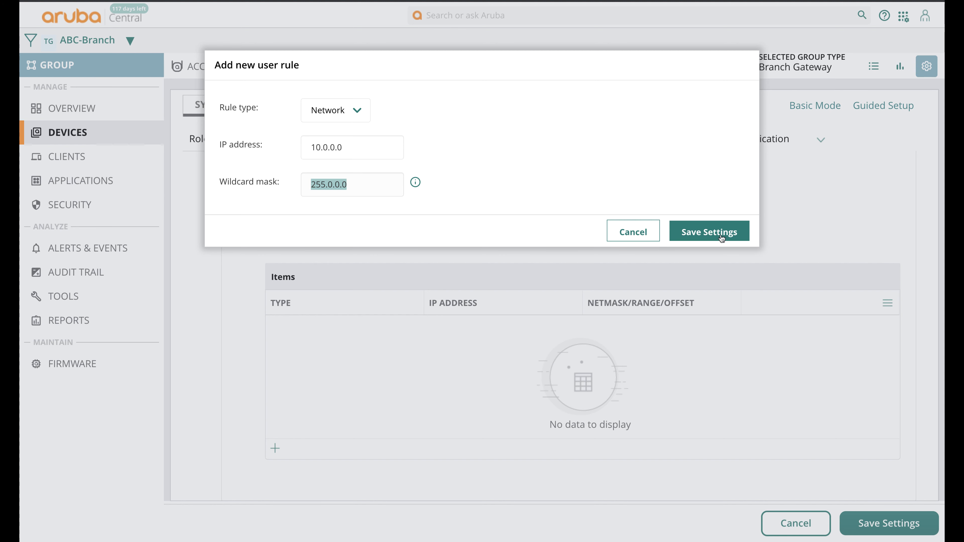
left_click(703, 229)
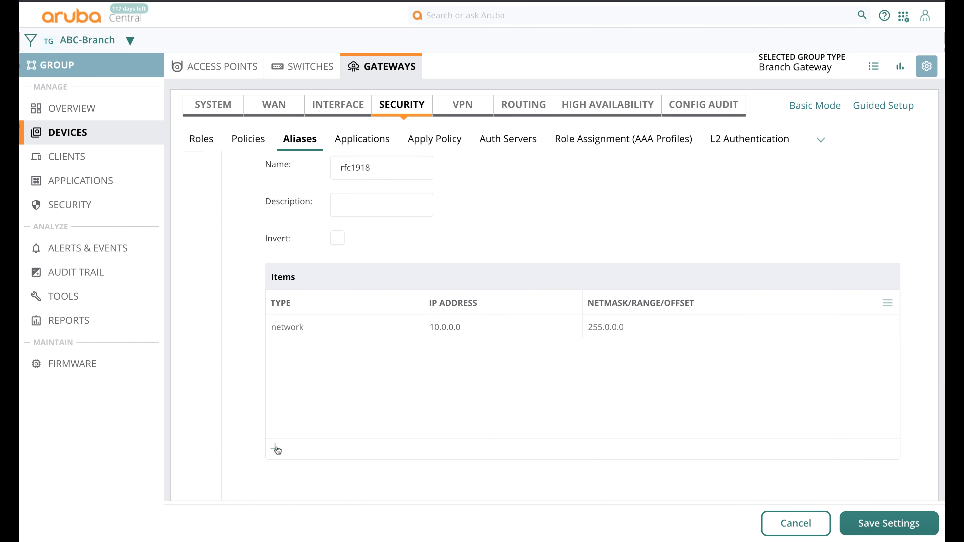
Add a Network rule for 172.16.0.0 with mask 255.240.0.0 to the rfc1918 alias
left_click(275, 450)
left_click(342, 115)
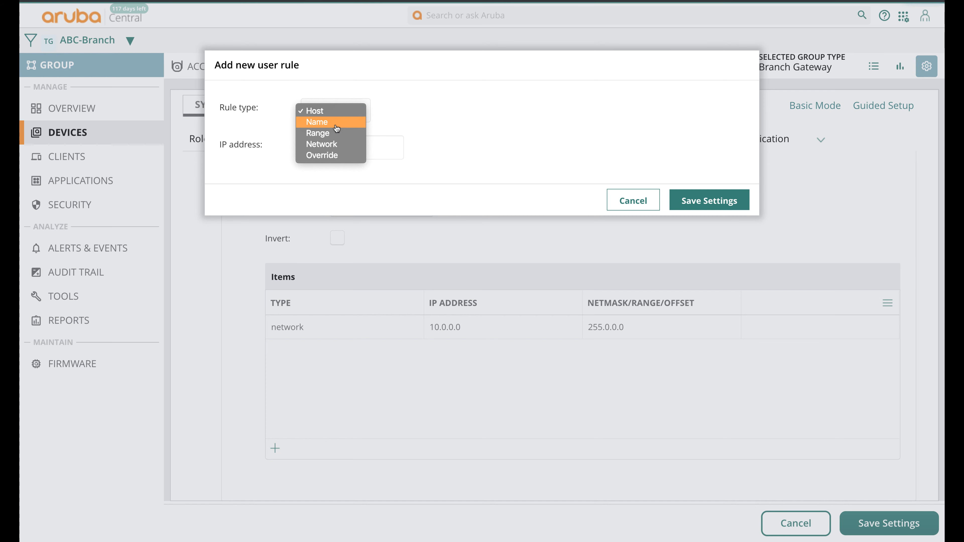
left_click(322, 144)
left_click(383, 147)
type("17")
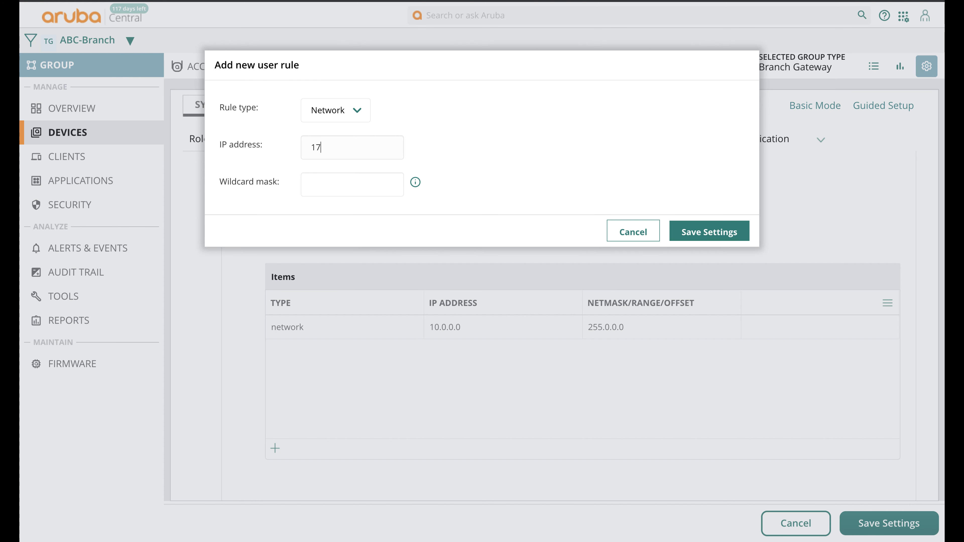
type("2.16.0.0")
key("Tab")
type("255.240.")
left_click(695, 223)
Add a Network rule for 192.168.0.0 with mask 255.255.0.0 to the rfc1918 alias and save the alias
left_click(275, 449)
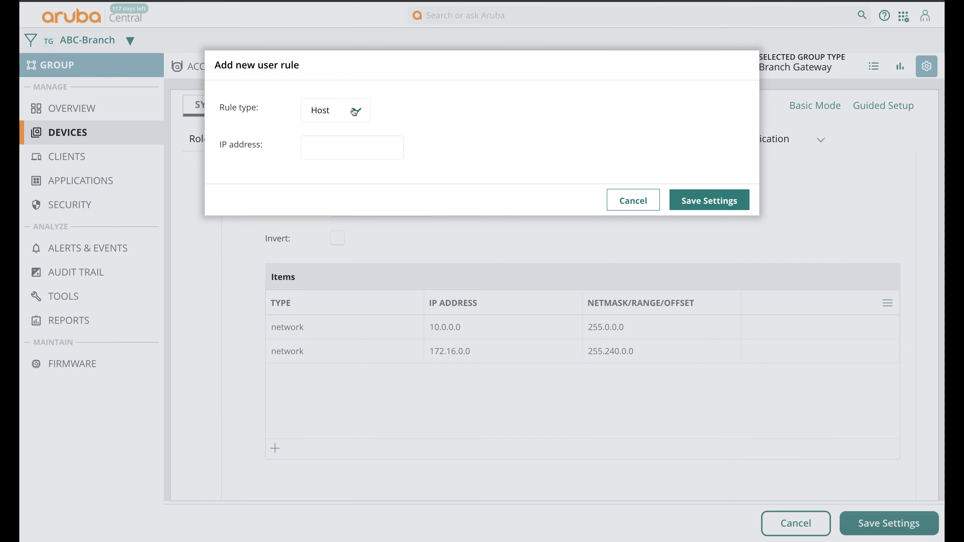
left_click(353, 109)
left_click(352, 143)
type("192.168.0.0")
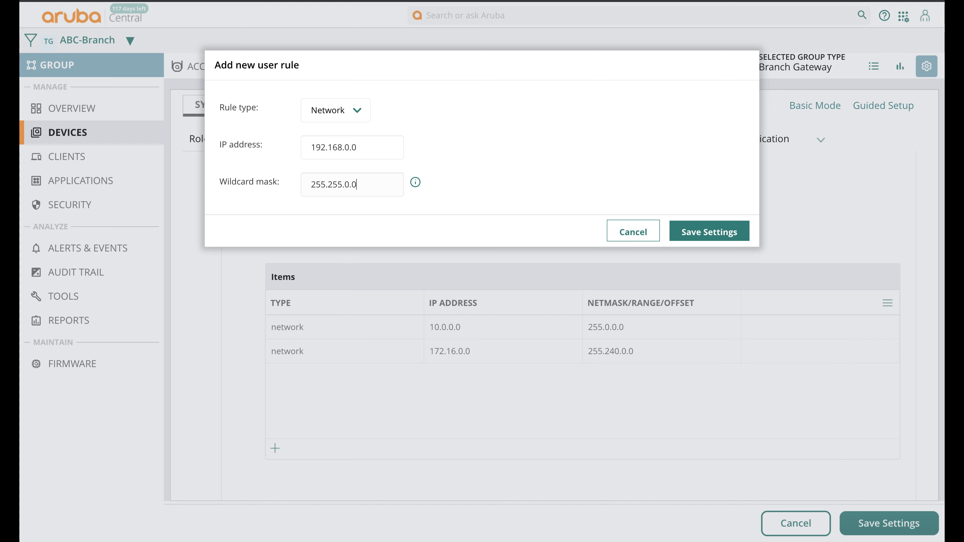
left_click(709, 232)
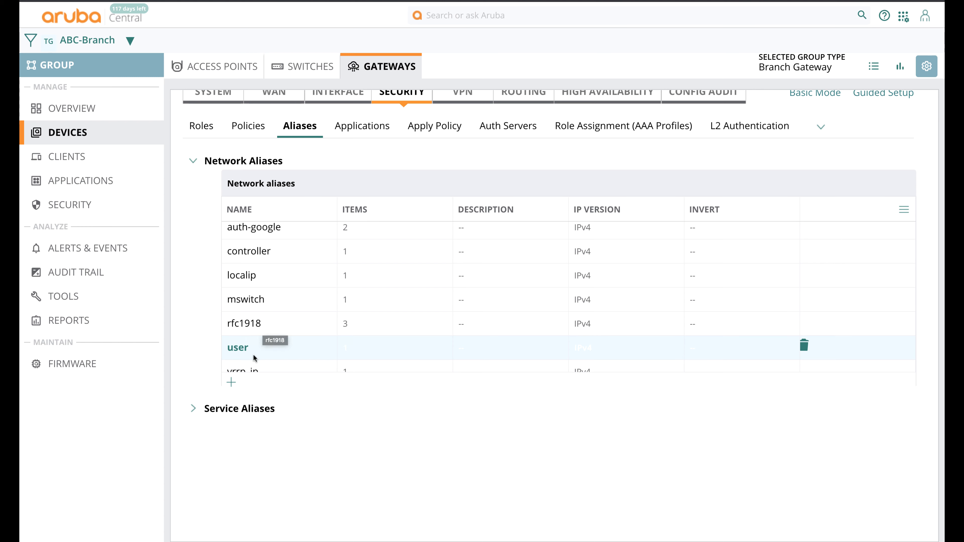
Start another network alias and name it sdbranch_local_webserver
left_click(232, 383)
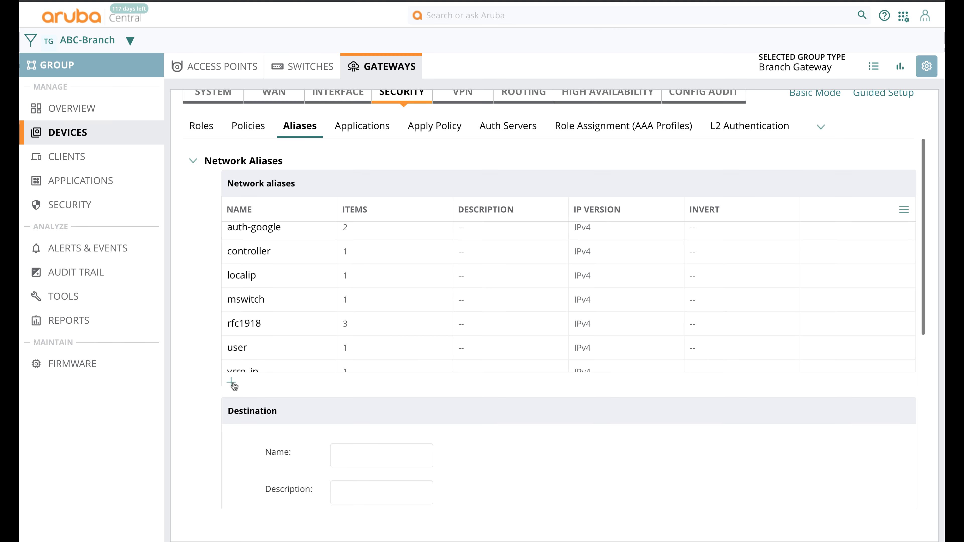
scroll(318, 442, "down", 3)
left_click(371, 335)
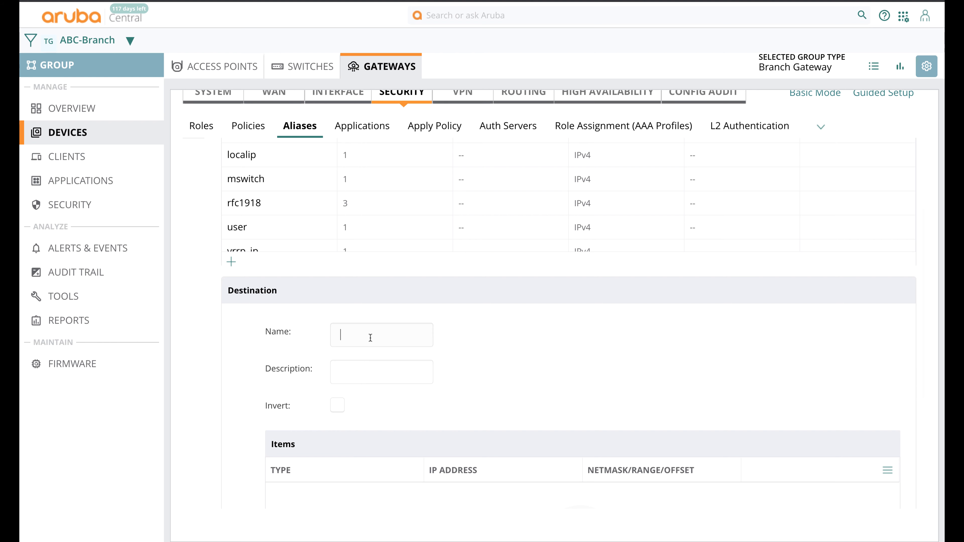
type("sdbranch")
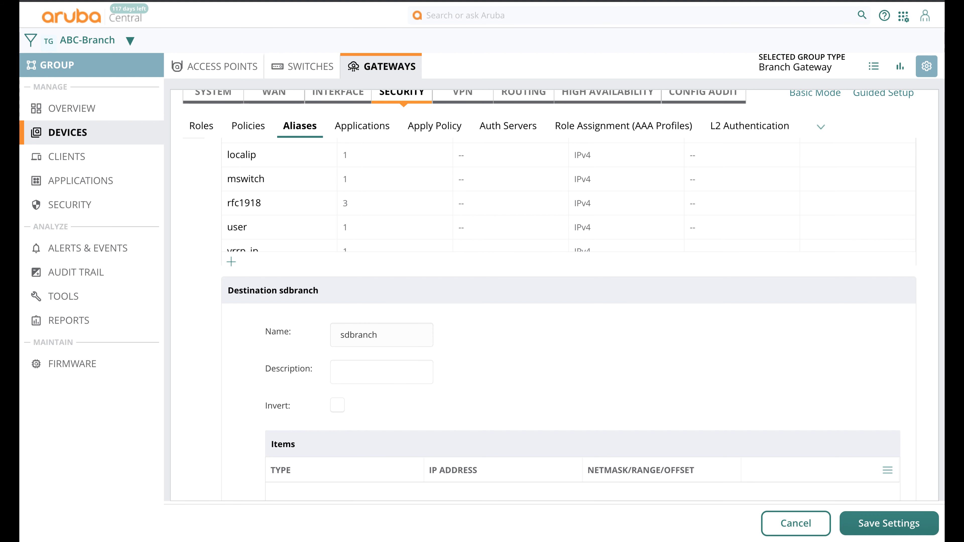
type("_local_websever")
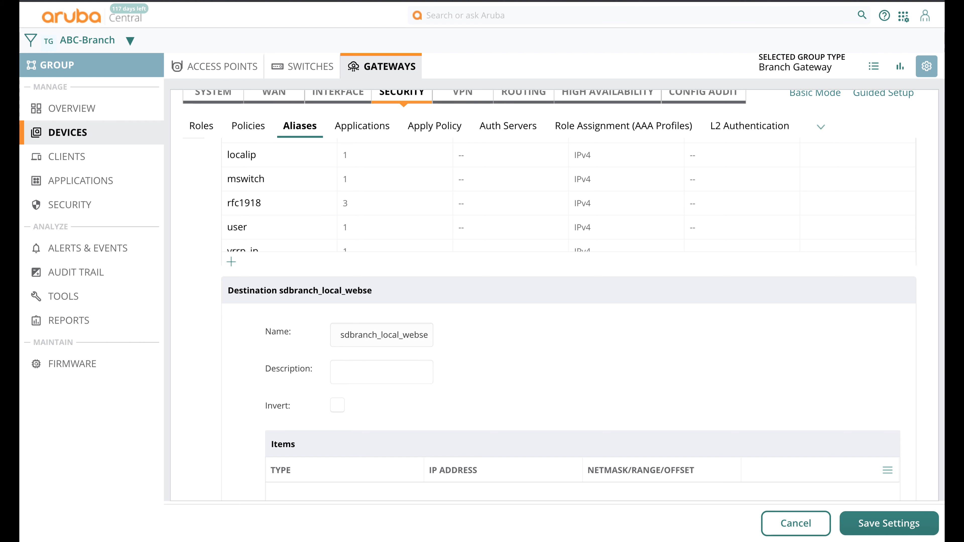
key("BackSpace")
key("BackSpace")
key("BackSpace")
type("rver")
scroll(351, 395, "down", 2)
scroll(306, 420, "down", 4)
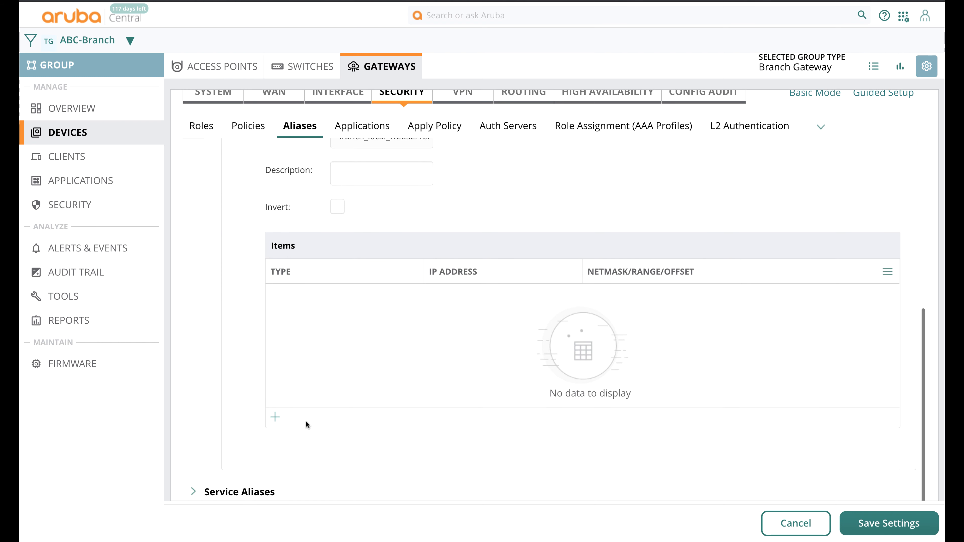
Add an Override rule of type Host with offset 2 on VLAN 10 to the sdbranch_local_webserver alias and save it
left_click(275, 417)
left_click(332, 110)
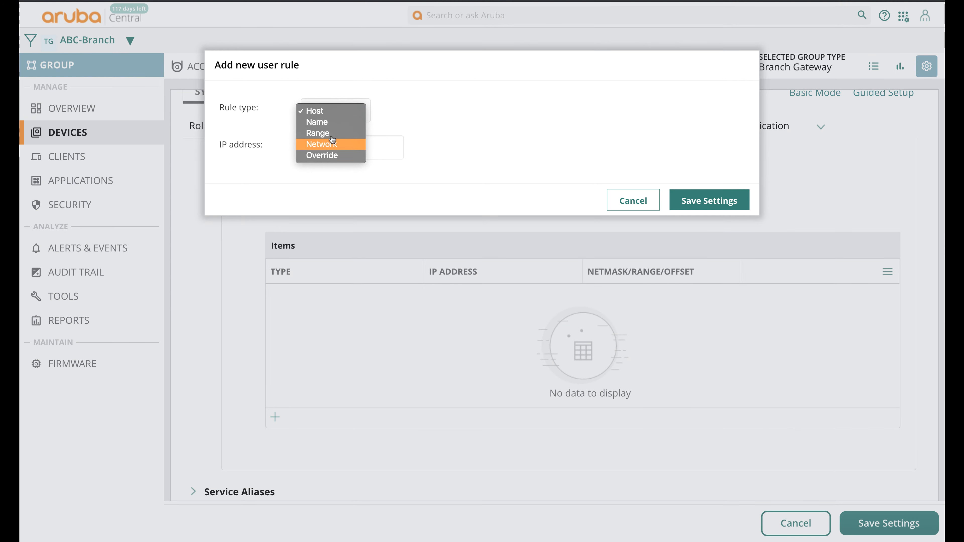
left_click(328, 156)
left_click(333, 151)
left_click(333, 157)
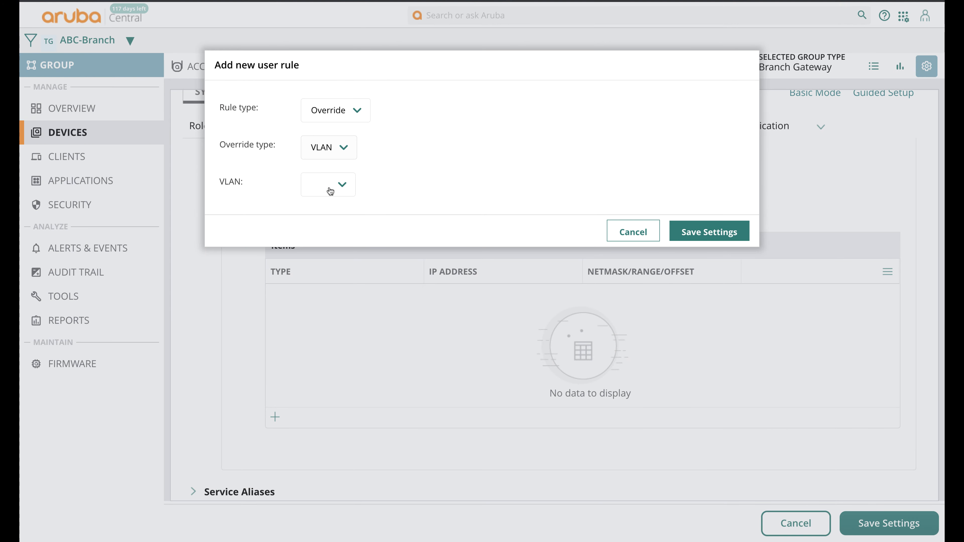
left_click(329, 189)
left_click(333, 151)
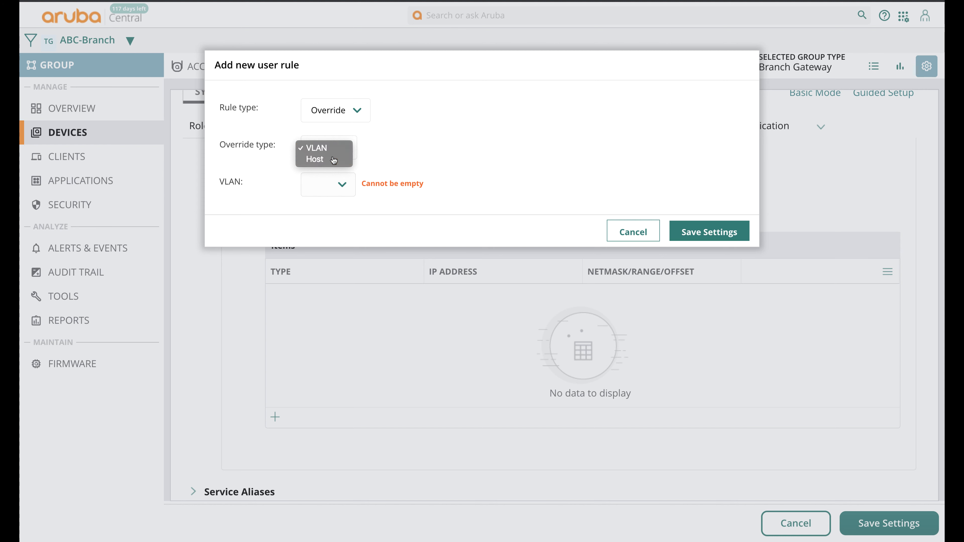
left_click(330, 157)
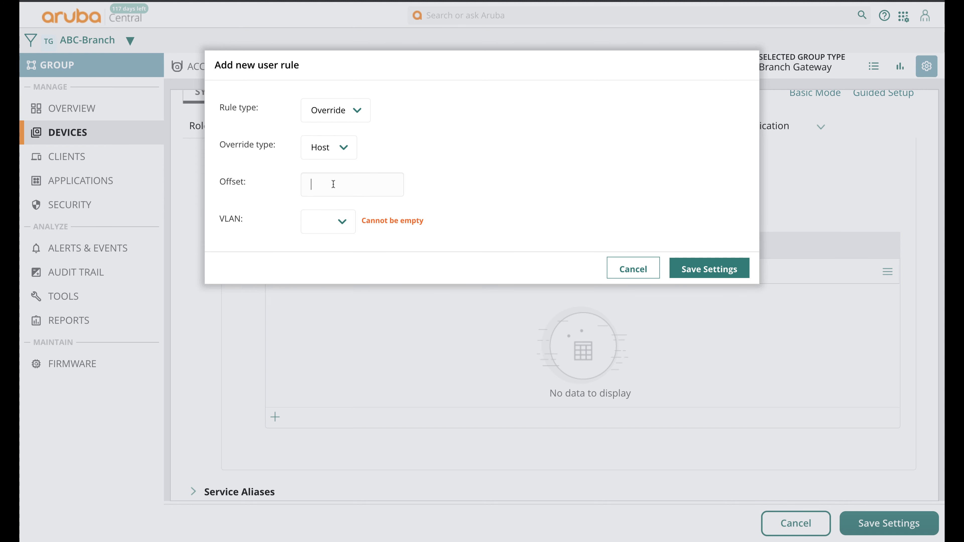
type("2")
left_click(331, 224)
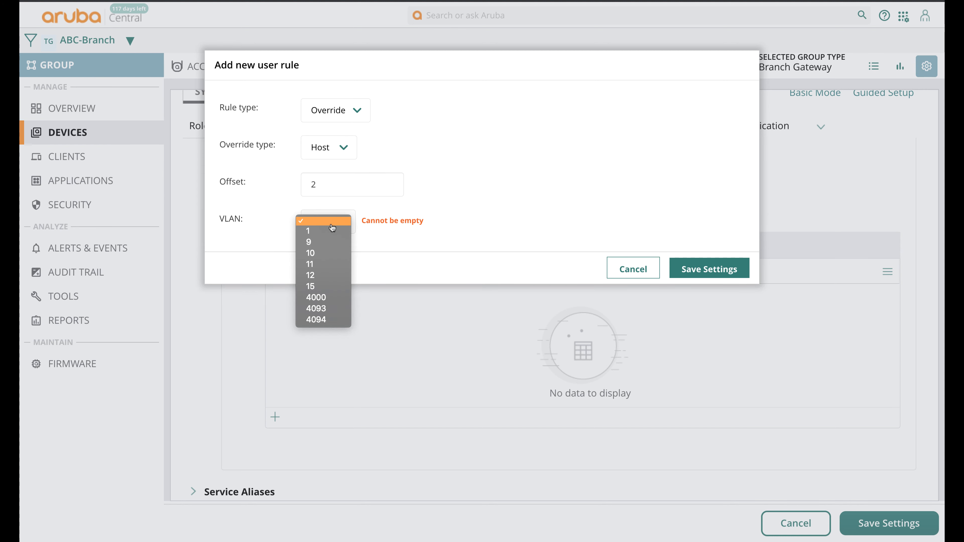
left_click(330, 254)
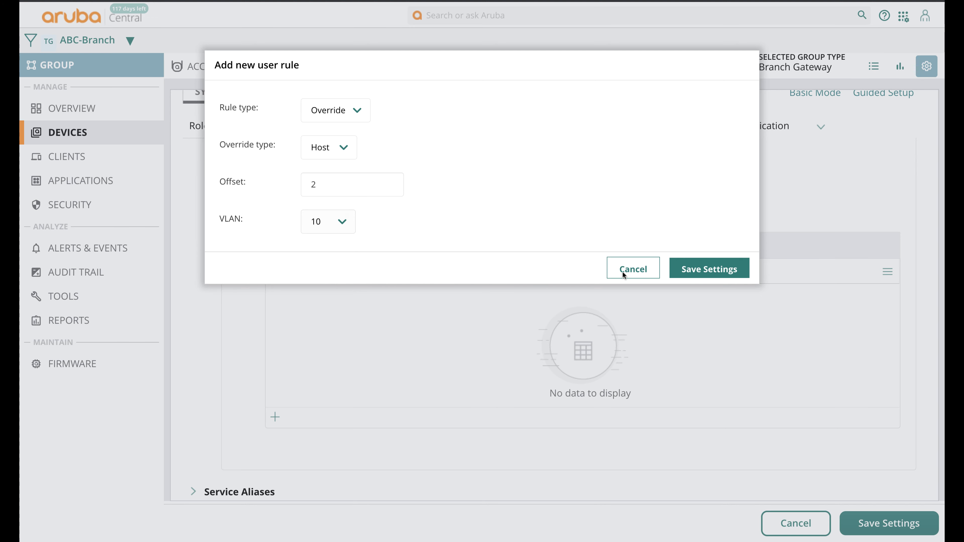
left_click(713, 270)
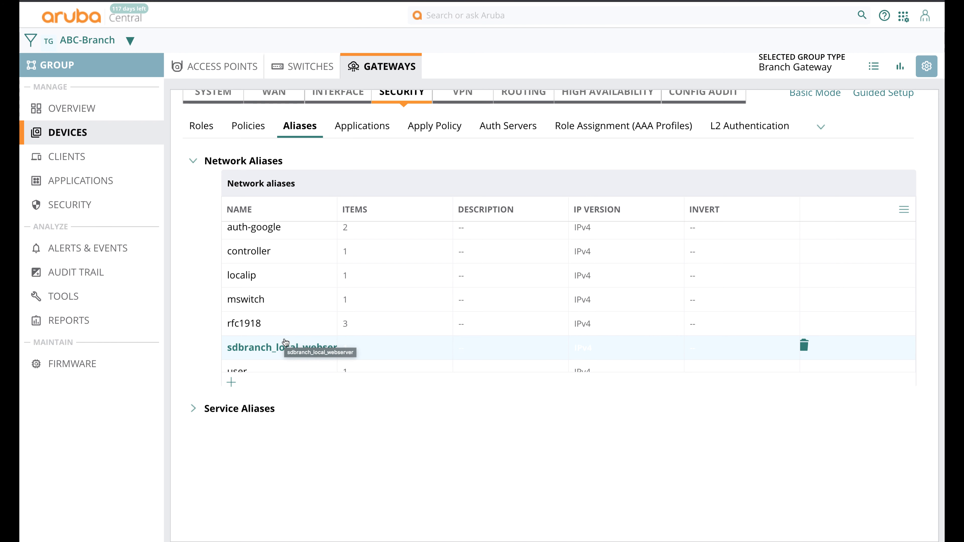
Filter the security policies by sdbr and start a new rule in the sdbranch-byod policy
left_click(256, 127)
left_click(199, 200)
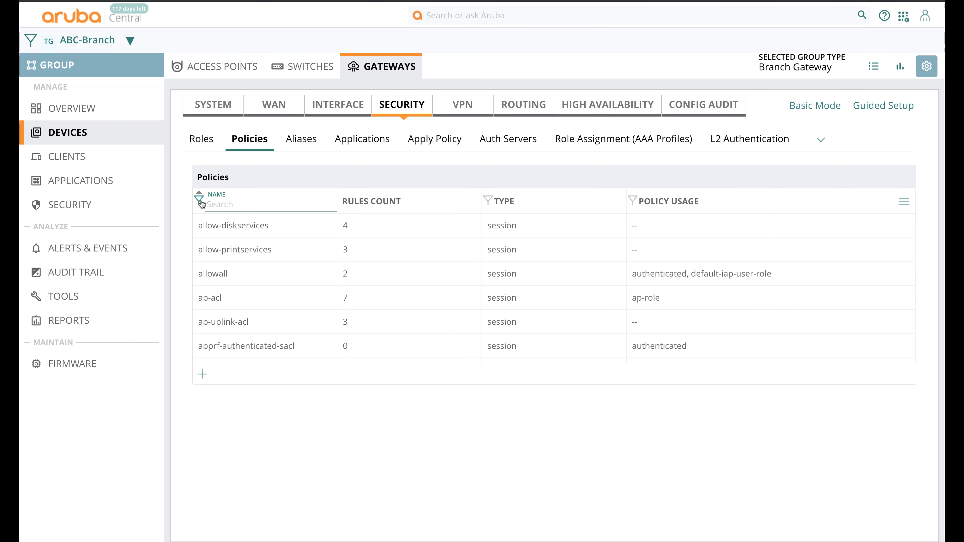
type("sdbr")
left_click(246, 275)
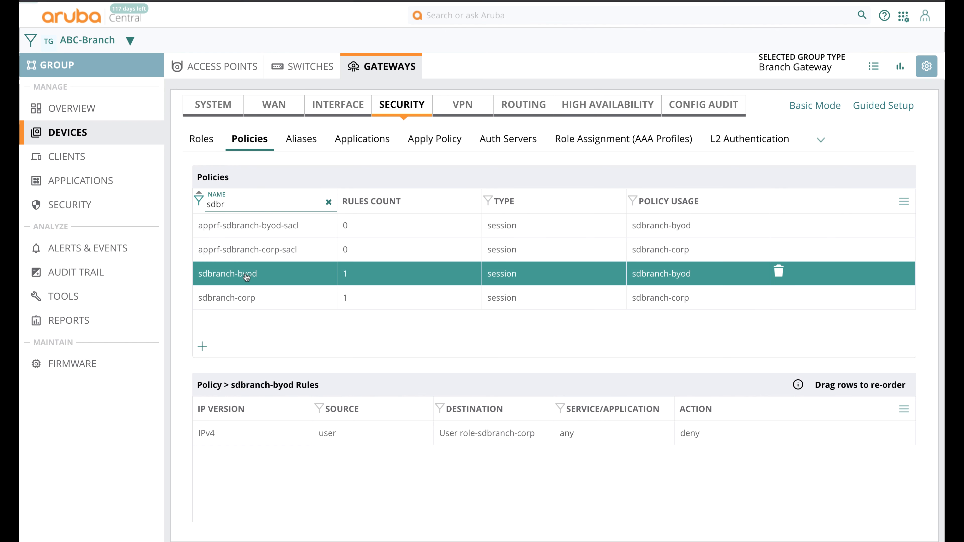
scroll(342, 433, "down", 2)
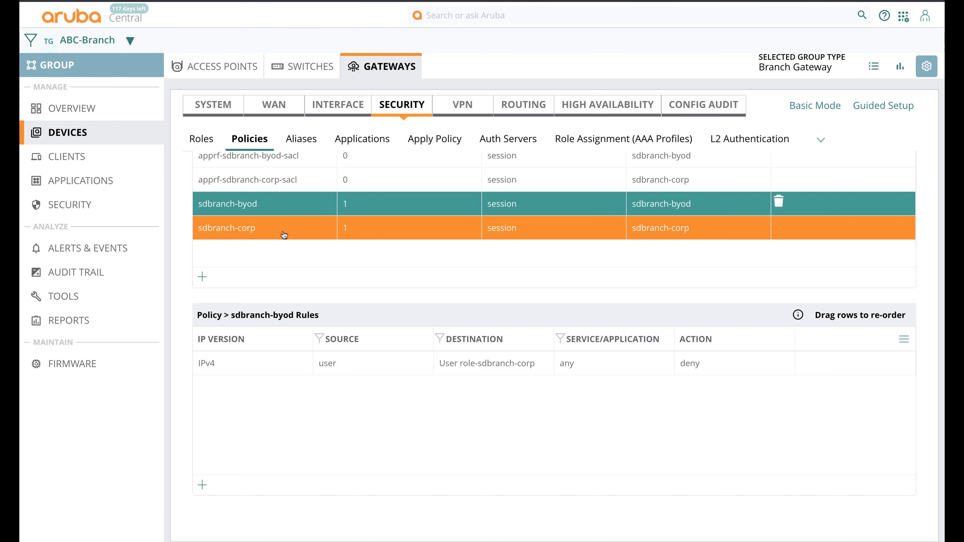
left_click(214, 487)
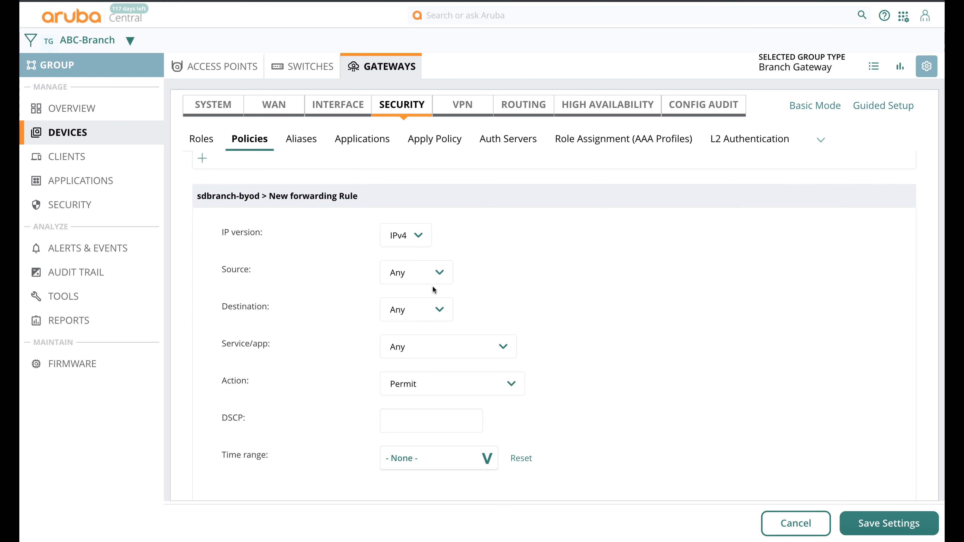
Set the new sdbranch-byod rule's source to User and its destination to the sdbranch_local_webserver alias
left_click(419, 275)
left_click(417, 282)
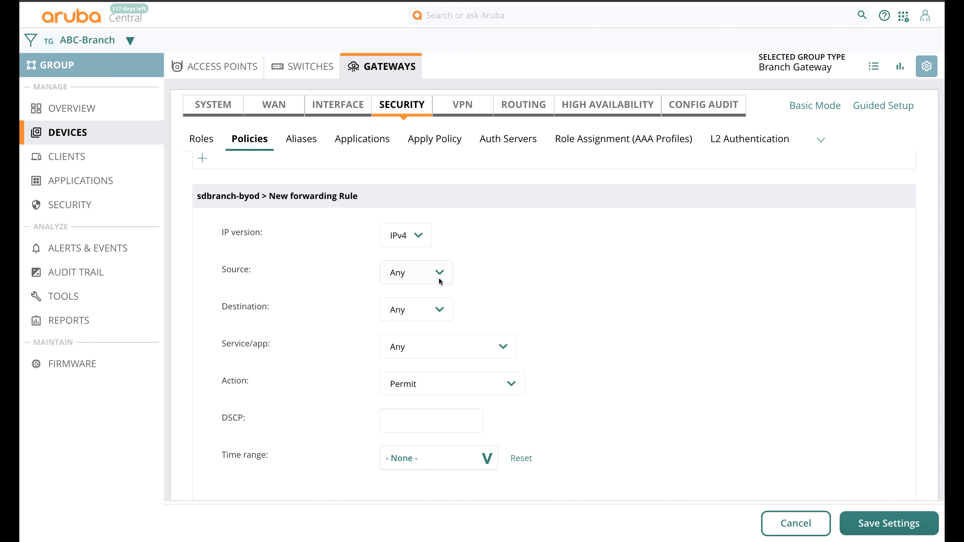
left_click(435, 311)
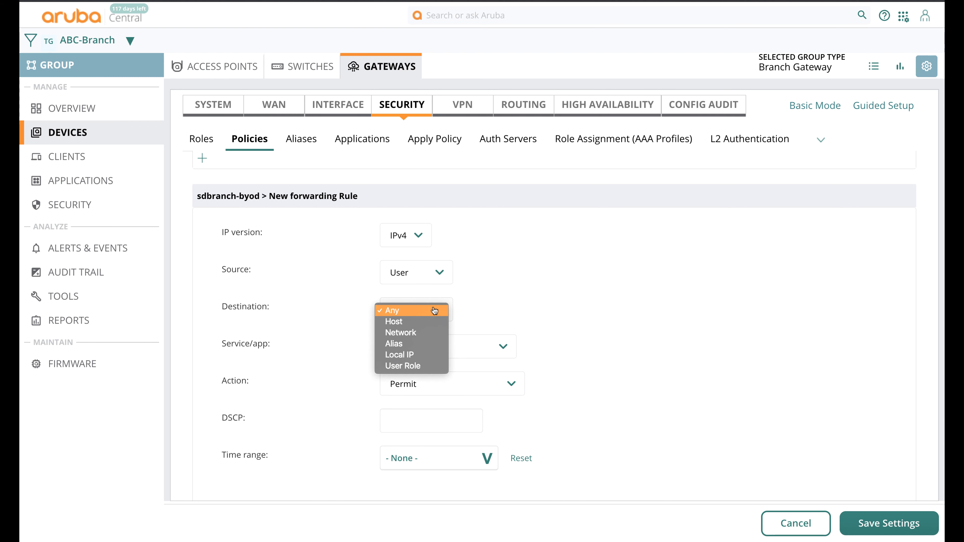
left_click(426, 348)
left_click(437, 346)
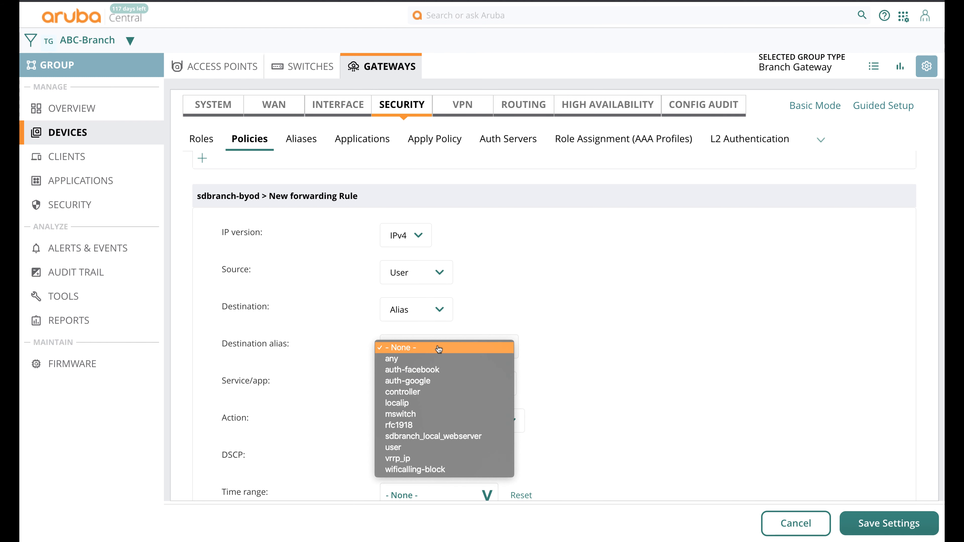
left_click(441, 438)
Match the svc-http service alias in the rule, keep the Permit action, and save it
left_click(451, 387)
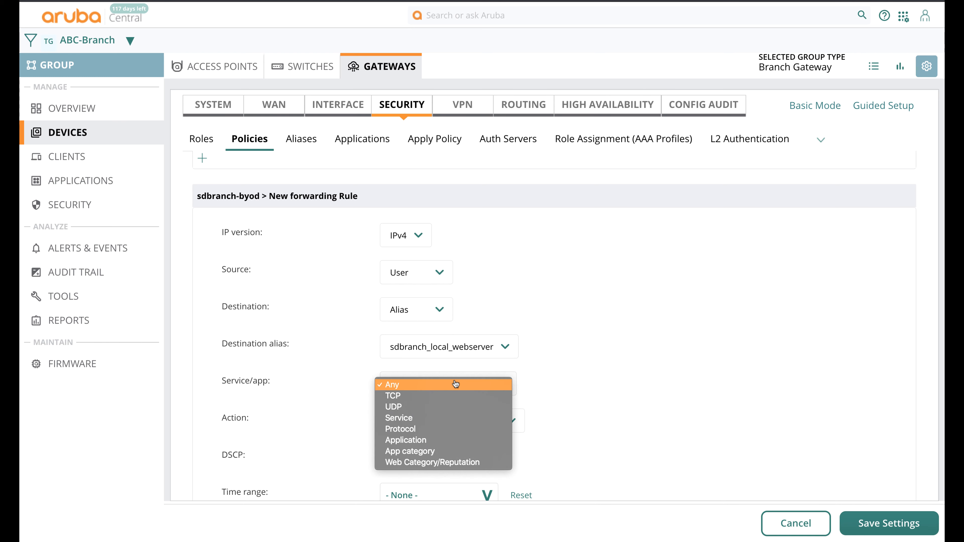
left_click(449, 421)
left_click(490, 428)
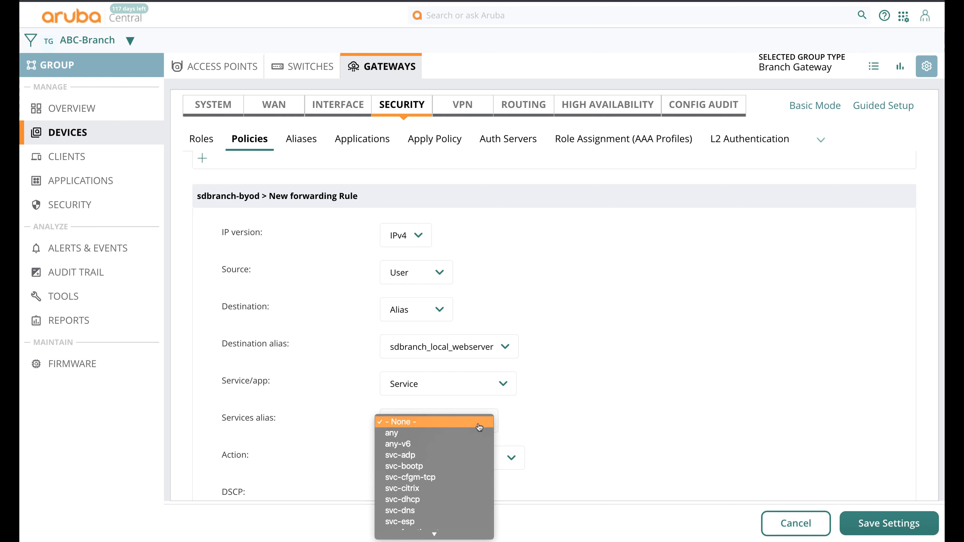
left_click(420, 416)
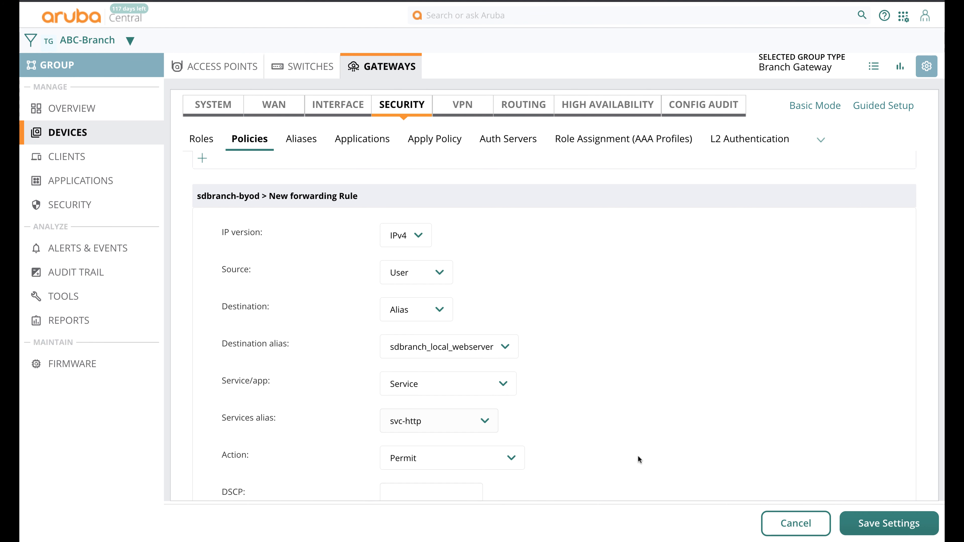
left_click(885, 525)
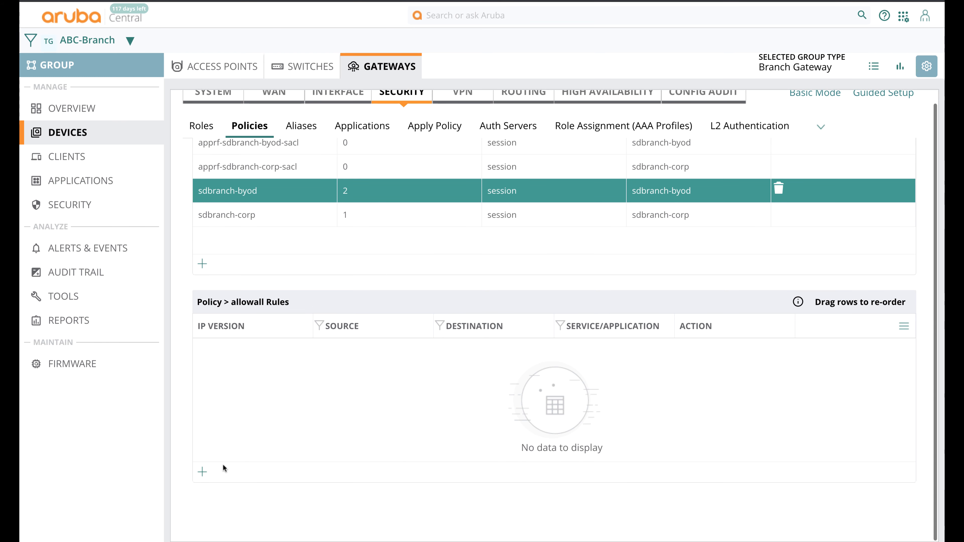
Start another rule in the sdbranch-byod policy with User as source and Any as destination
left_click(326, 200)
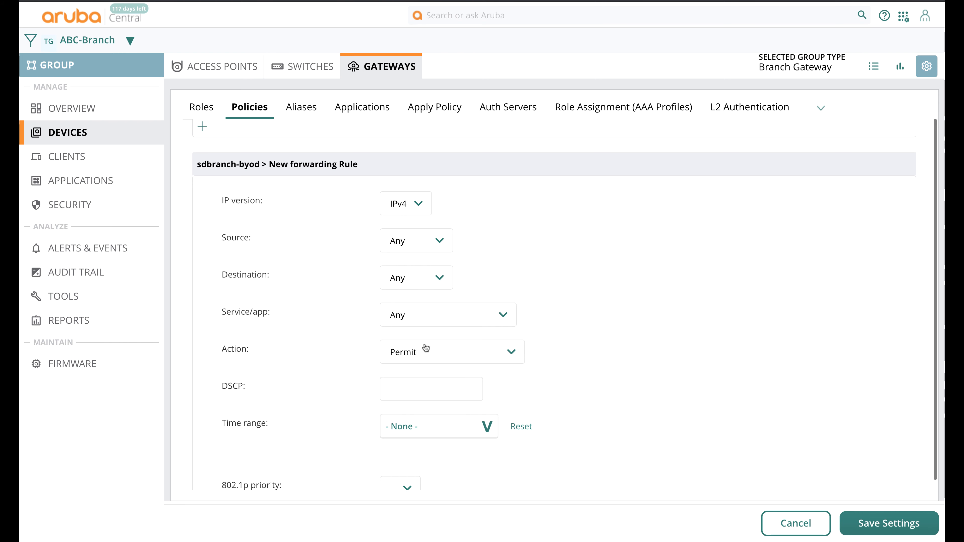
left_click(422, 247)
left_click(409, 254)
left_click(414, 278)
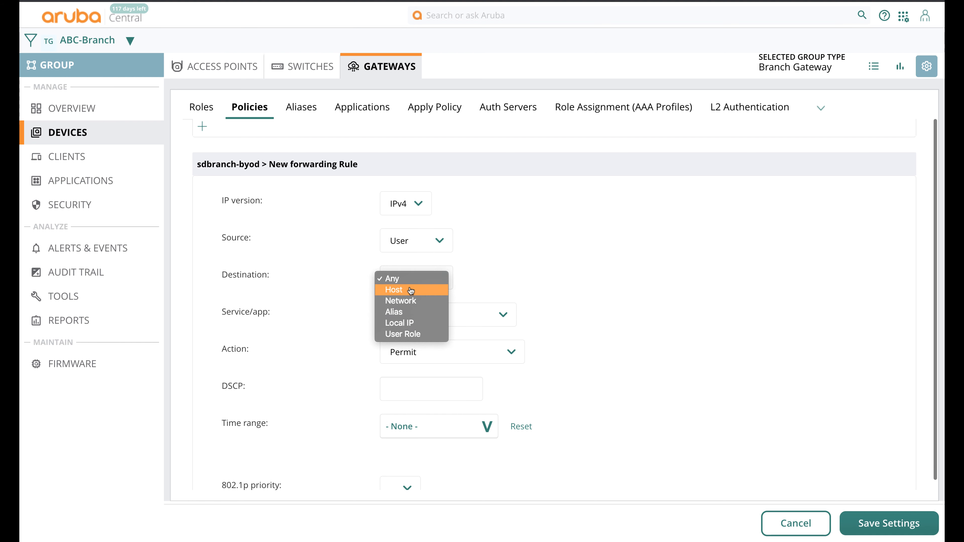
left_click(537, 275)
Make the rule deny the sports web category by using Web Category/Reputation, and save it
left_click(481, 316)
left_click(456, 394)
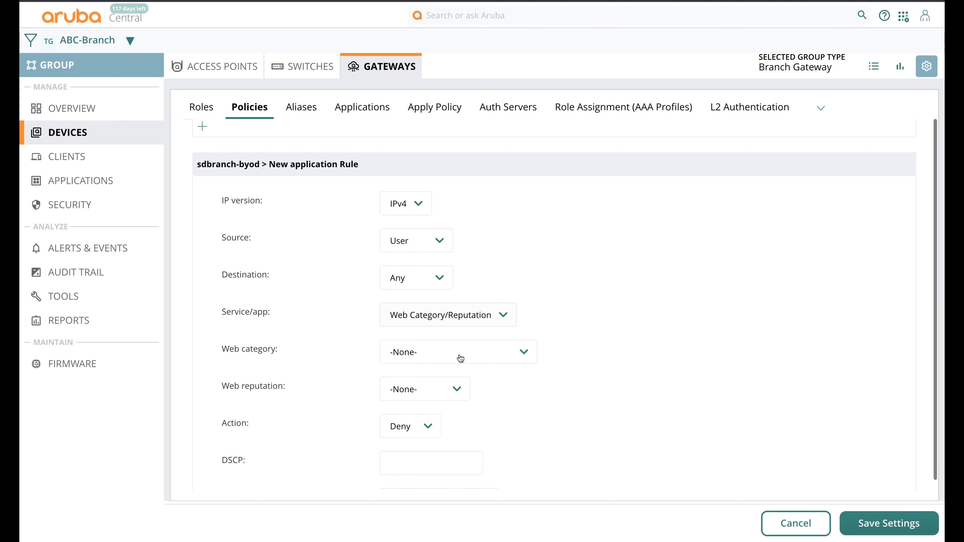
left_click(459, 355)
scroll(459, 360, "down", 5)
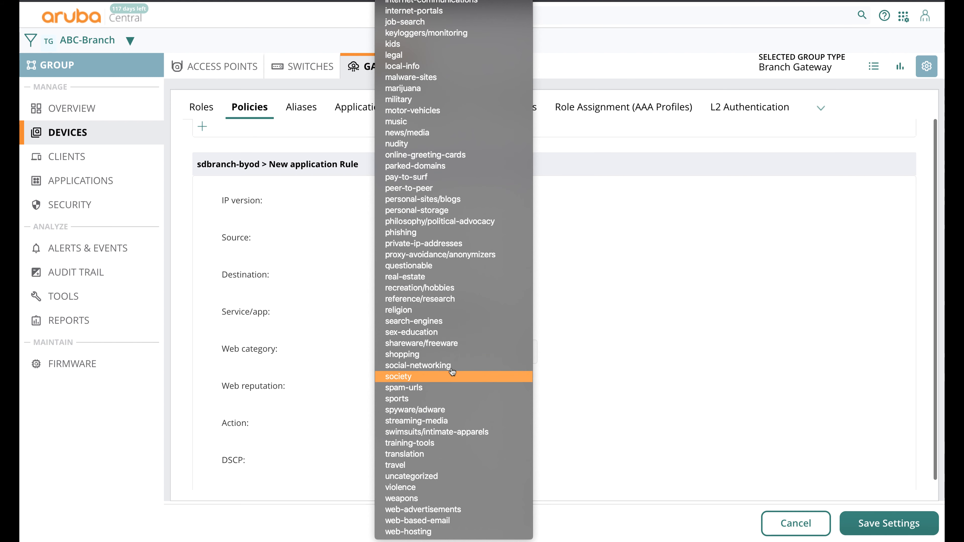
left_click(460, 399)
scroll(554, 435, "down", 3)
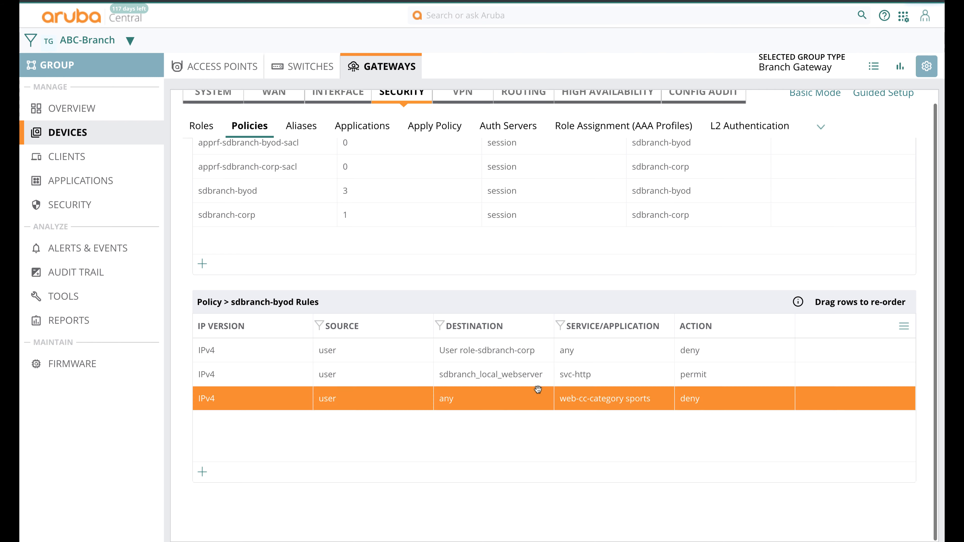
Add a further rule to sdbranch-byod with the rfc1918 alias as destination and any service
left_click(478, 194)
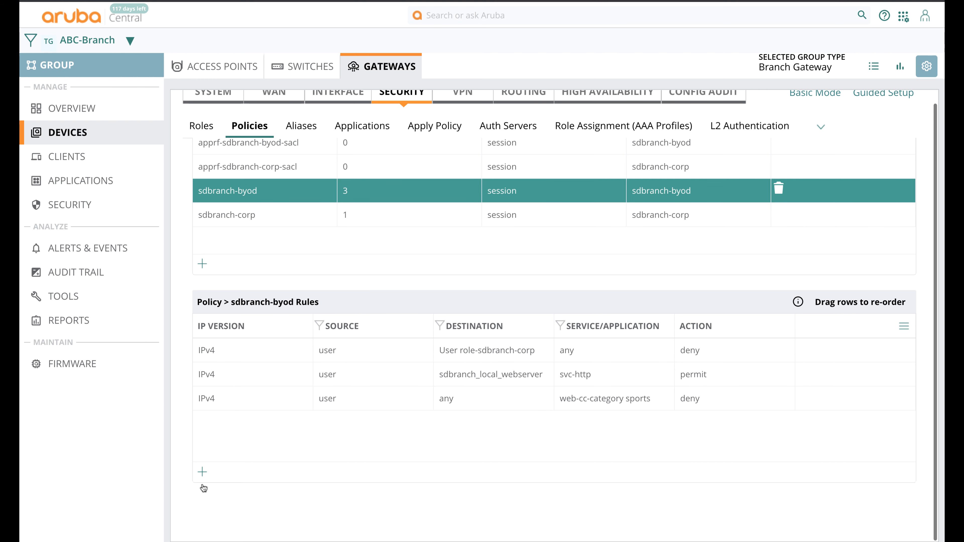
left_click(203, 473)
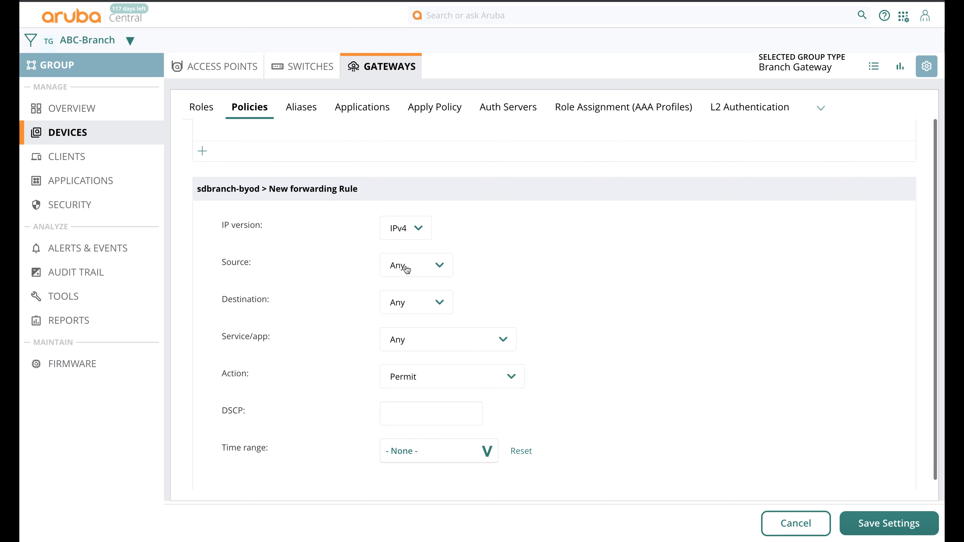
left_click(473, 344)
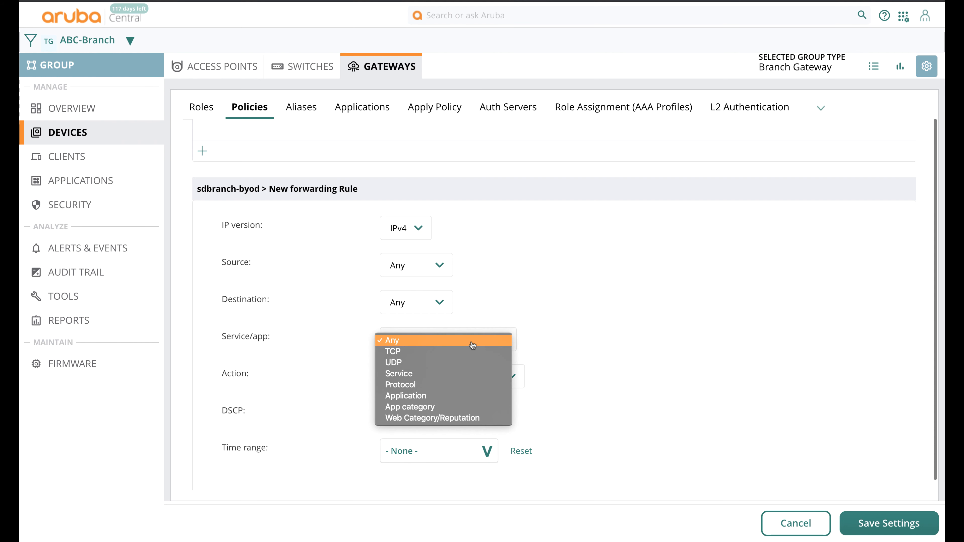
left_click(451, 341)
left_click(439, 303)
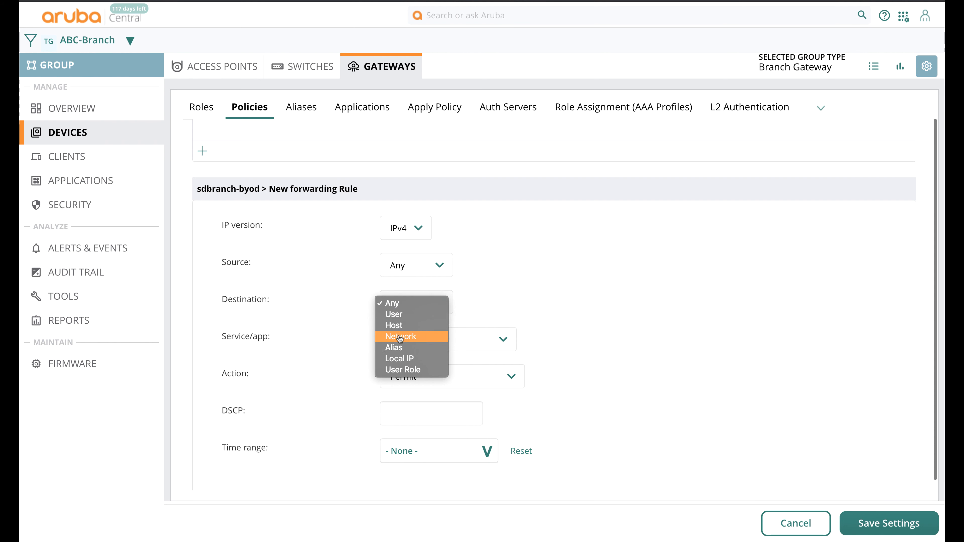
left_click(395, 347)
left_click(416, 341)
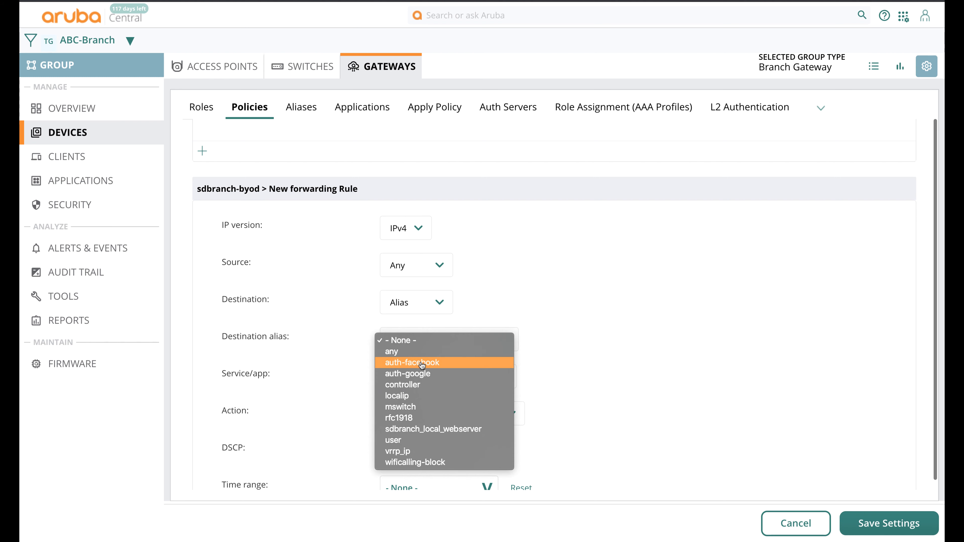
left_click(415, 418)
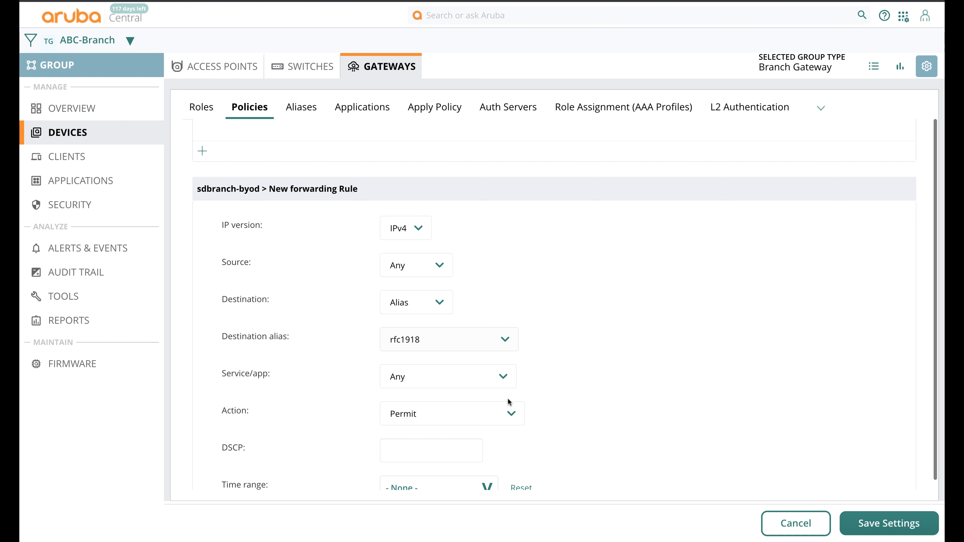
Set the rfc1918 rule's source to User and its action to Deny, and save it
left_click(441, 277)
left_click(433, 281)
scroll(557, 350, "down", 5)
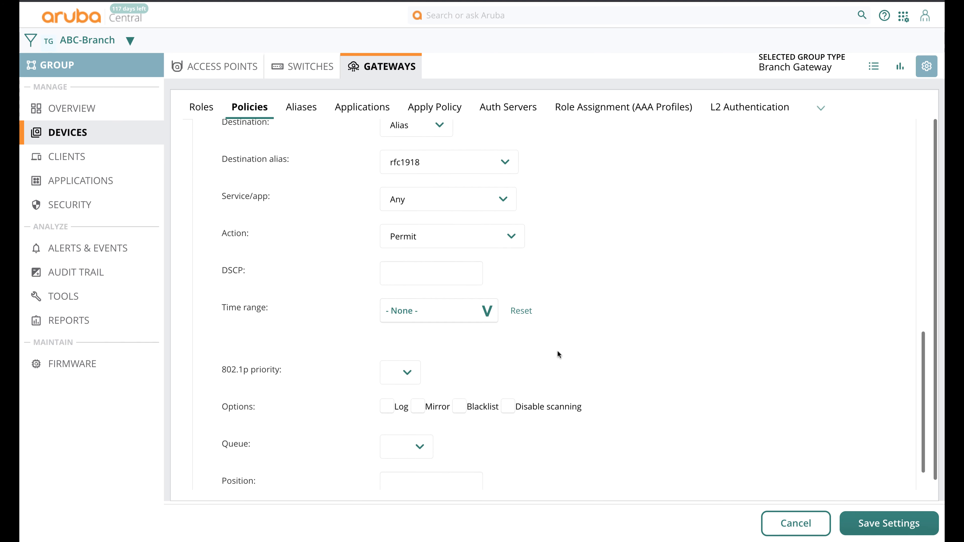
scroll(558, 350, "down", 1)
left_click(486, 203)
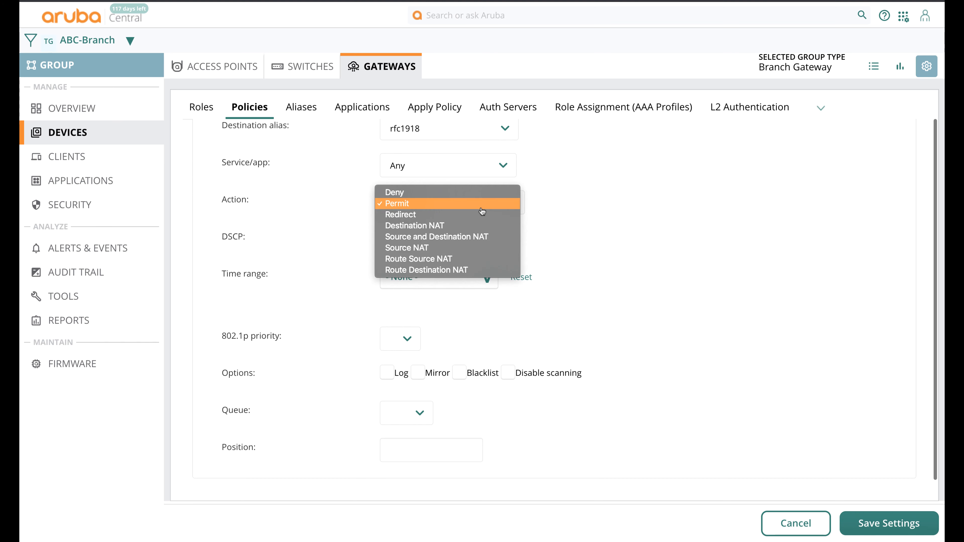
left_click(467, 196)
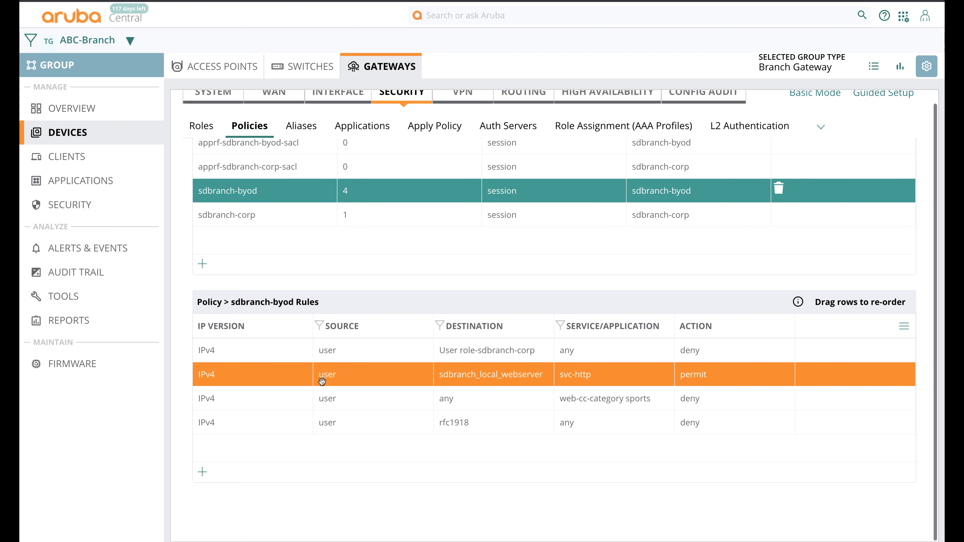
Move the sdbranch_local_webserver permit rule above the User role-sdbranch-corp deny rule
left_click_drag(321, 378, 324, 355)
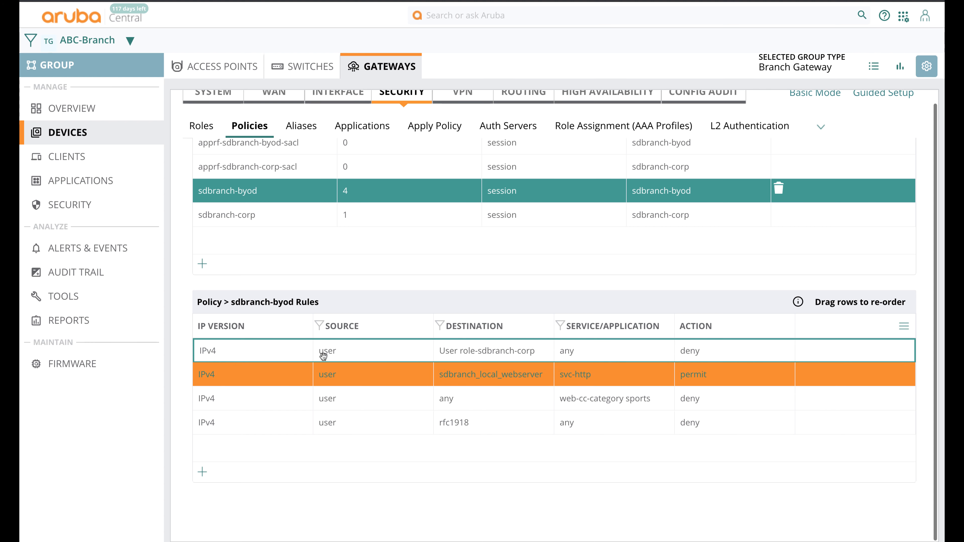
left_click_drag(323, 356, 324, 356)
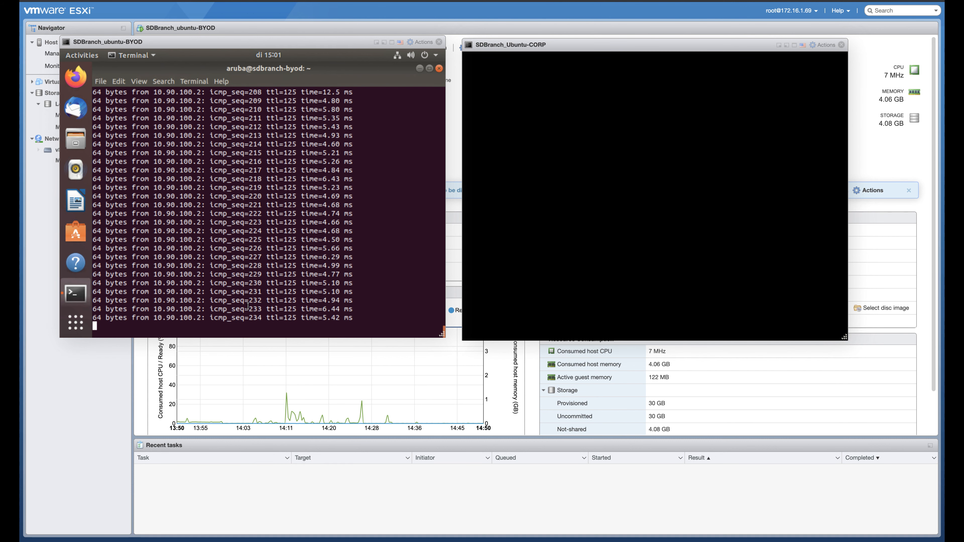
In the SDBranch_ubuntu-BYOD console on VMware ESXi, stop the running ping, test 10.90.100.2 again and stop that ping
key("ctrl+c")
key("Up")
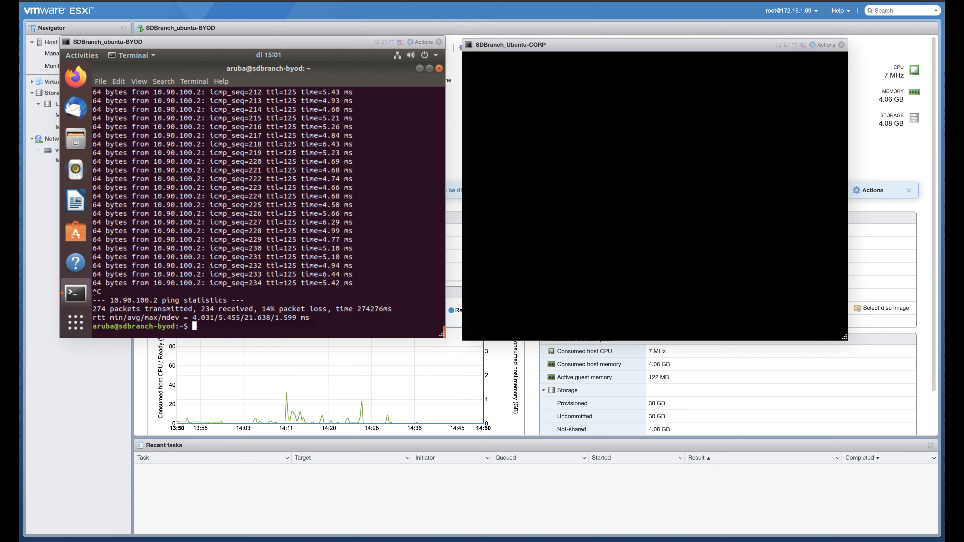
key("Return")
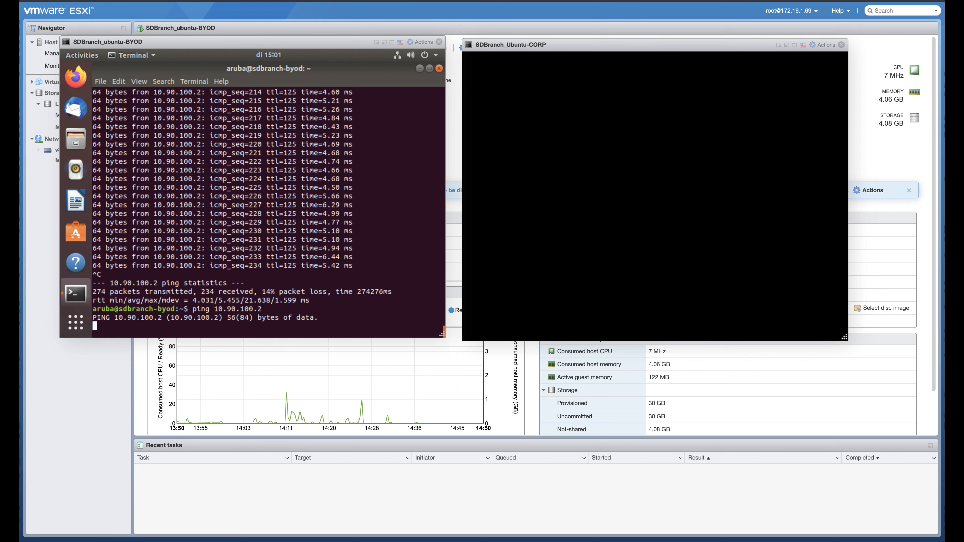
key("ctrl+c")
Open the local webserver page at 10.20.10.2 in Firefox on the BYOD client
mouse_move(683, 254)
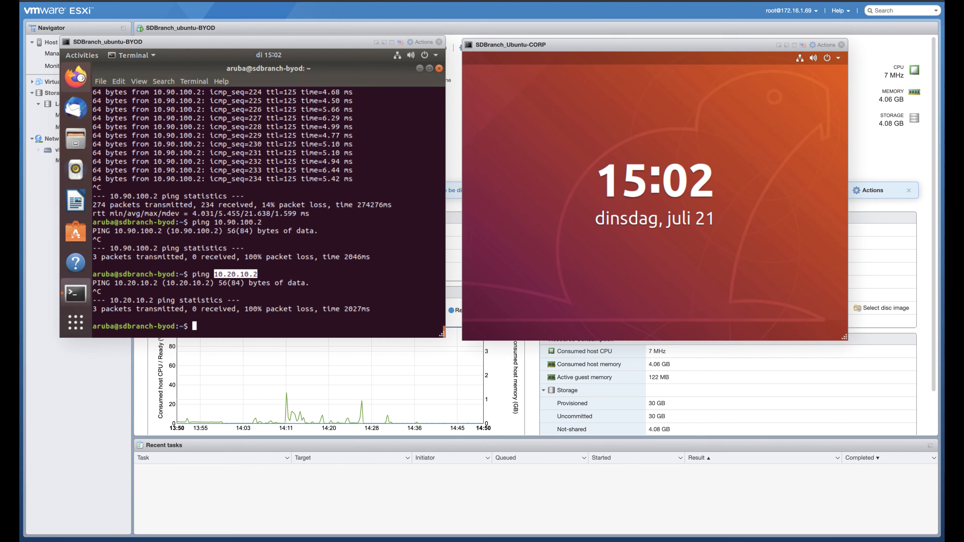
left_click(81, 78)
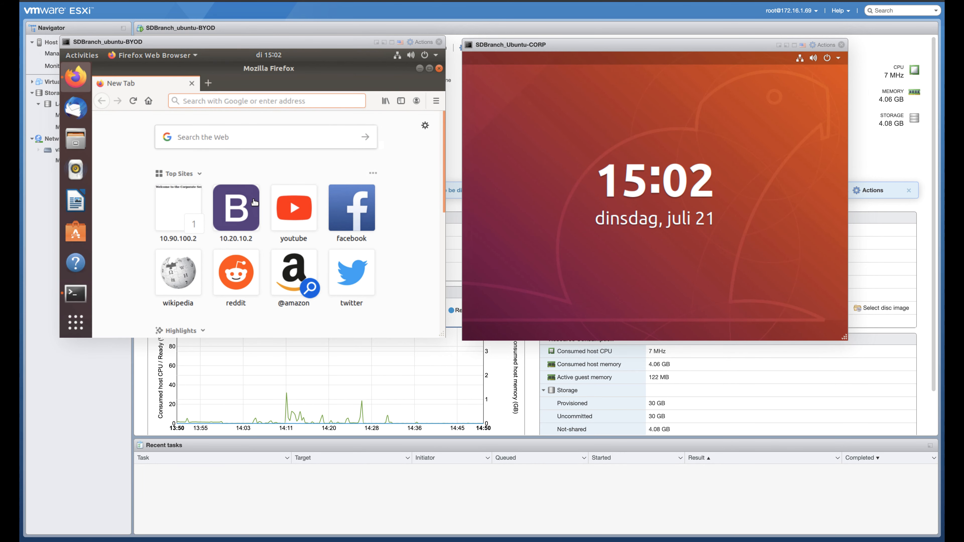
left_click(254, 201)
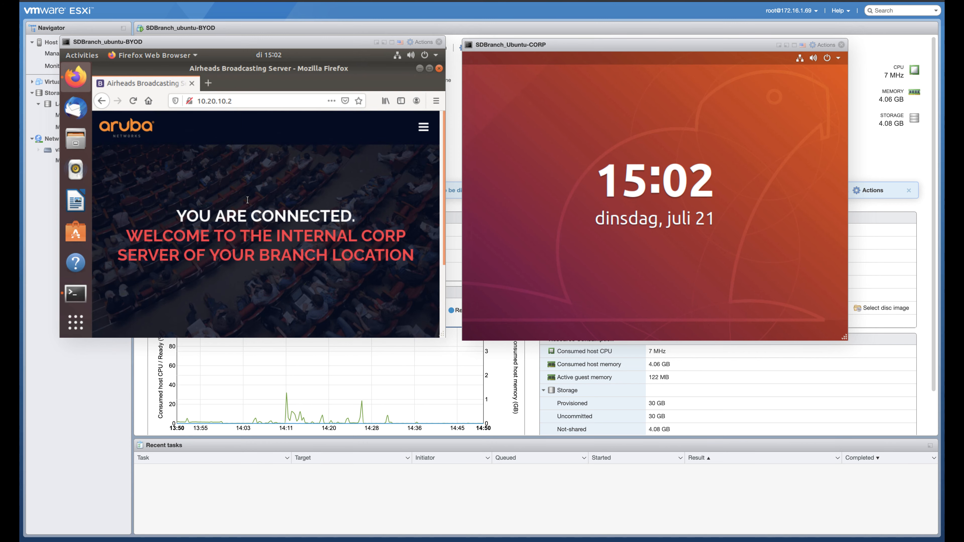
double_click(275, 256)
Try to open sportingnews.com in a new Firefox tab on the BYOD client
left_click(271, 187)
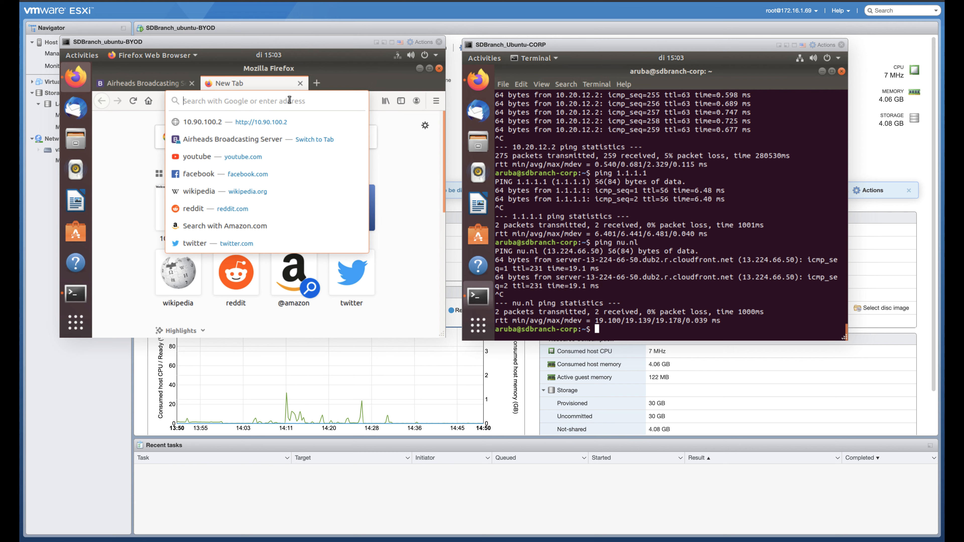
type("sportings")
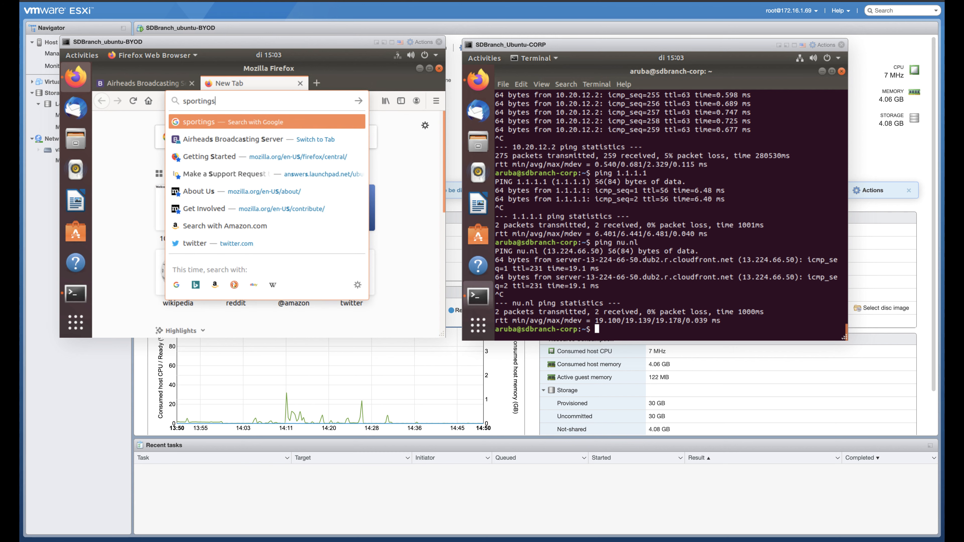
key("BackSpace")
type("news.com")
key("Return")
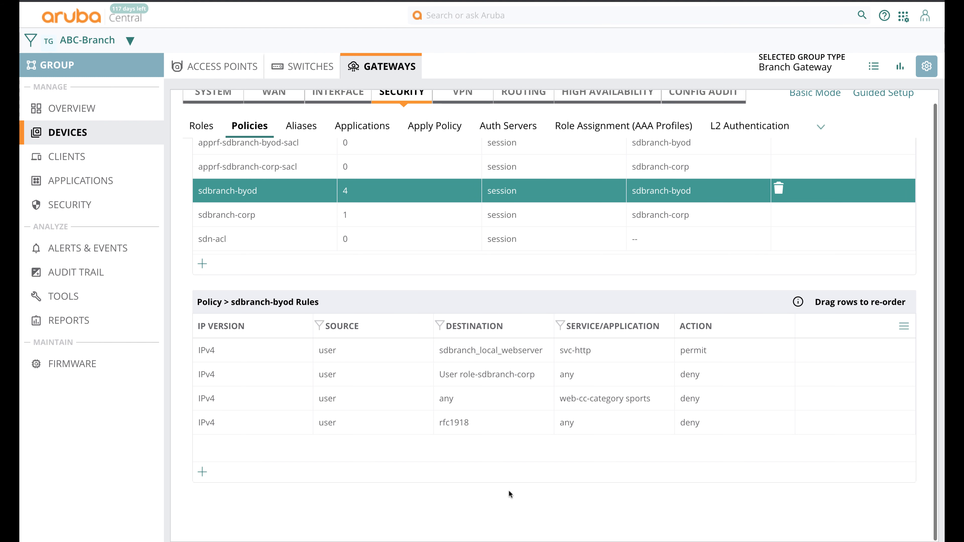
Start a new rule in the sdbranch-corp policy with the sdbranch_local_webserver alias as its source
left_click(382, 215)
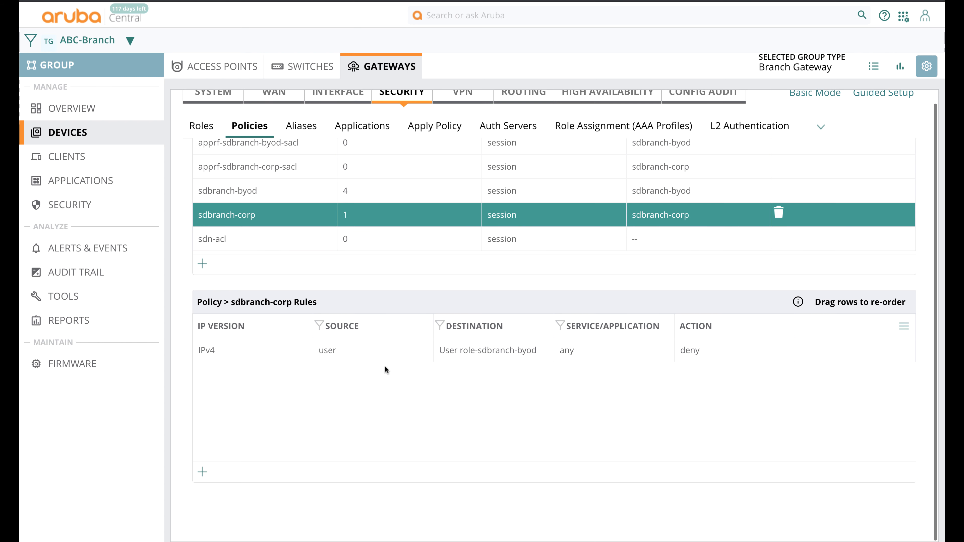
left_click(202, 472)
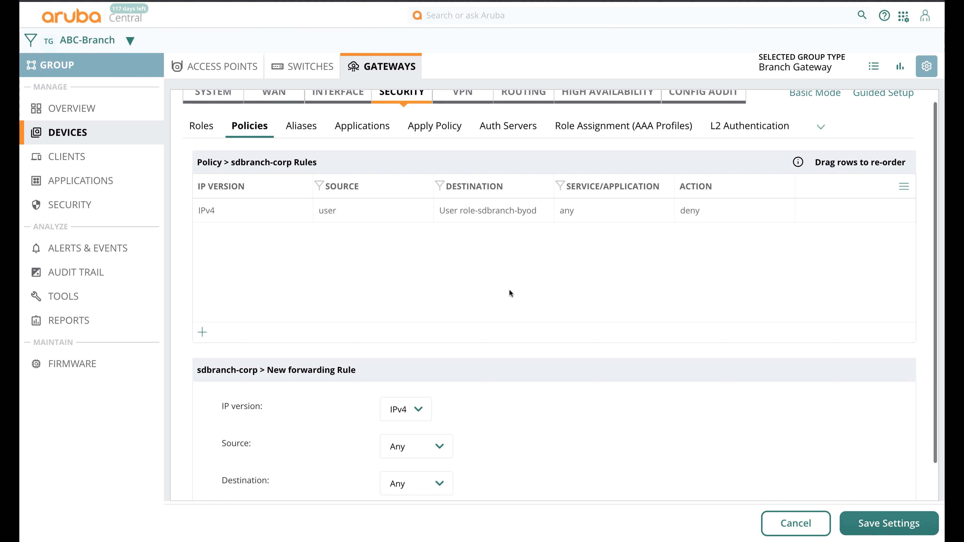
scroll(544, 227, "down", 3)
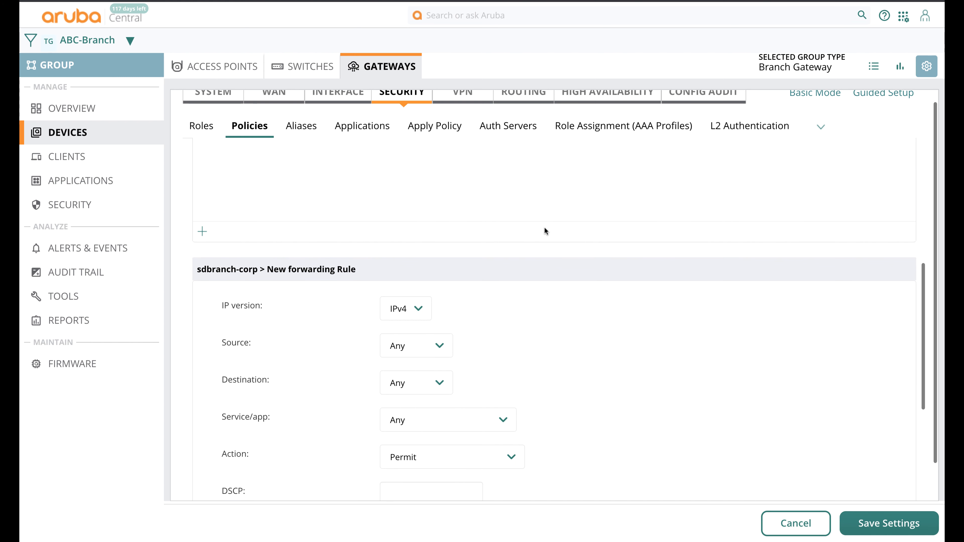
left_click(441, 344)
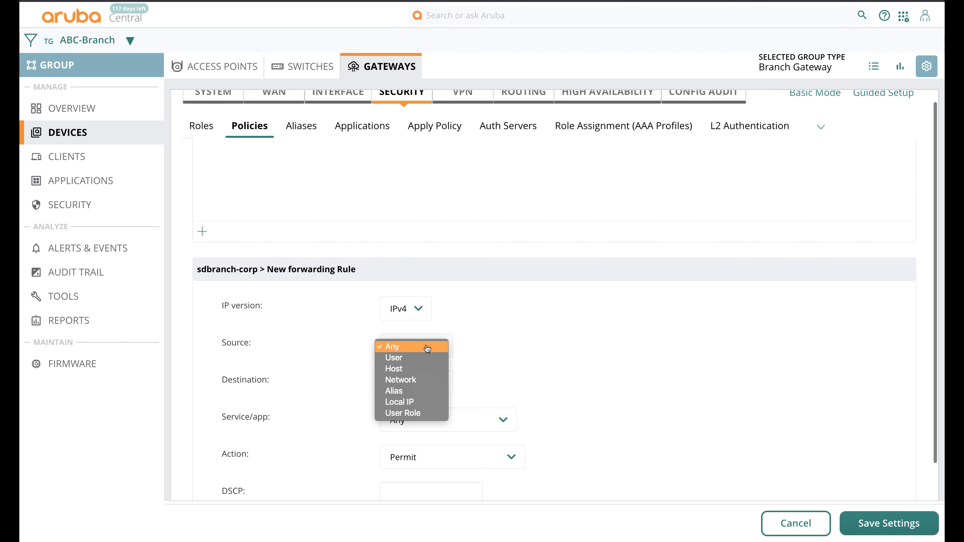
left_click(411, 390)
left_click(427, 393)
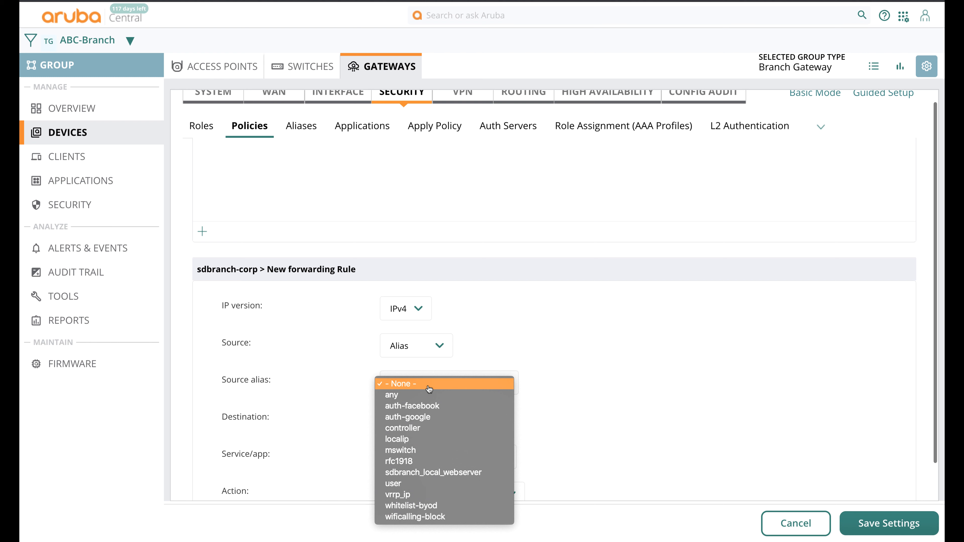
left_click(436, 472)
Set the new sdbranch-corp rule's destination to the user role sdbranch-byod
left_click(439, 420)
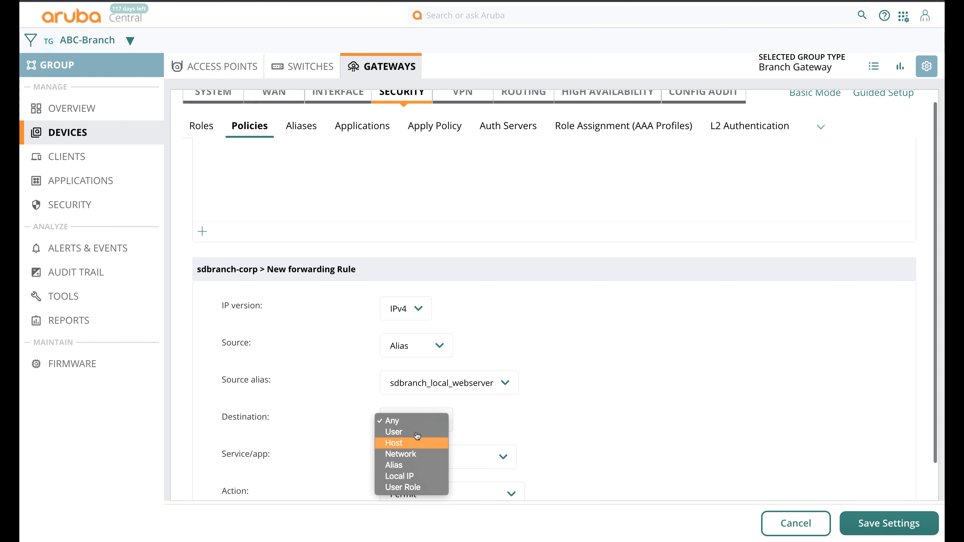
left_click(416, 487)
scroll(530, 461, "down", 2)
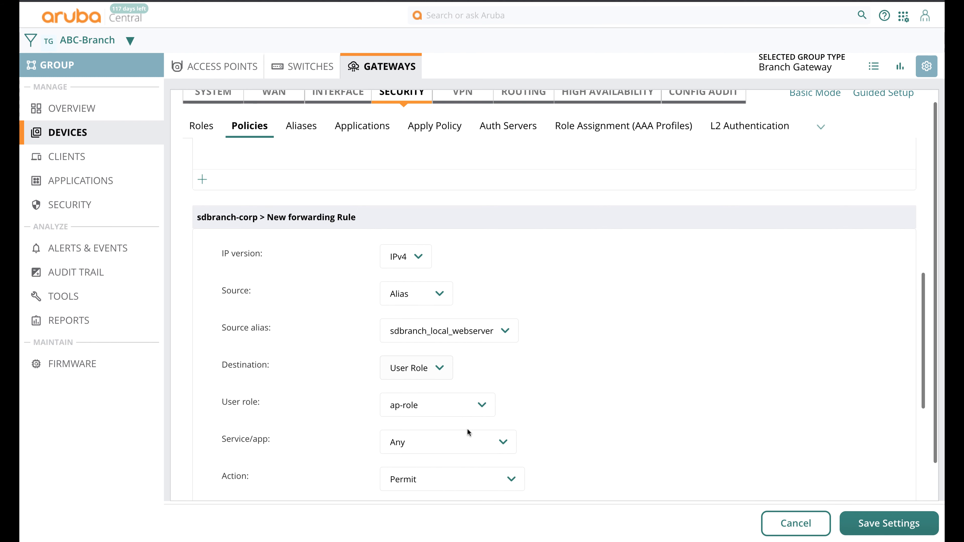
left_click(460, 409)
left_click(437, 494)
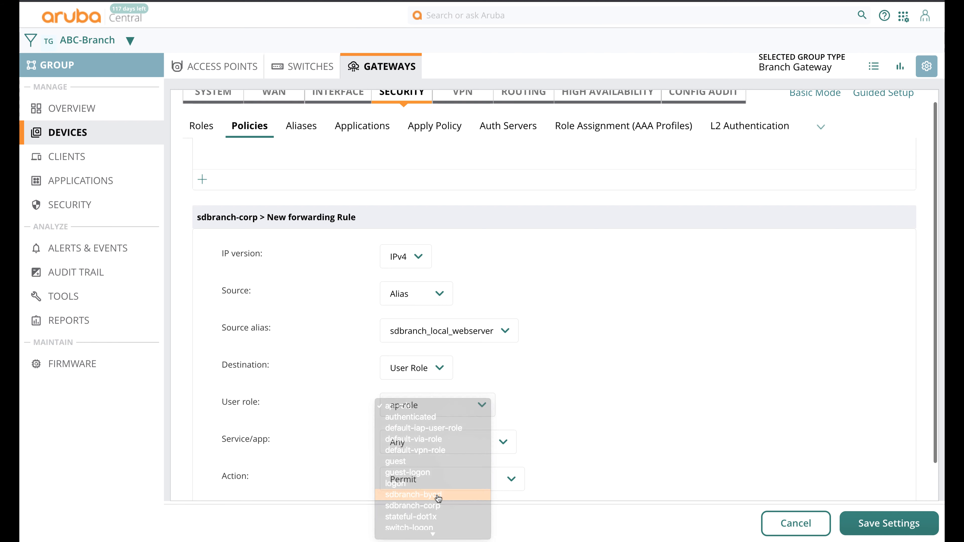
Limit the rule to the svc-http service with action Permit, and save it at position 1
scroll(615, 411, "down", 3)
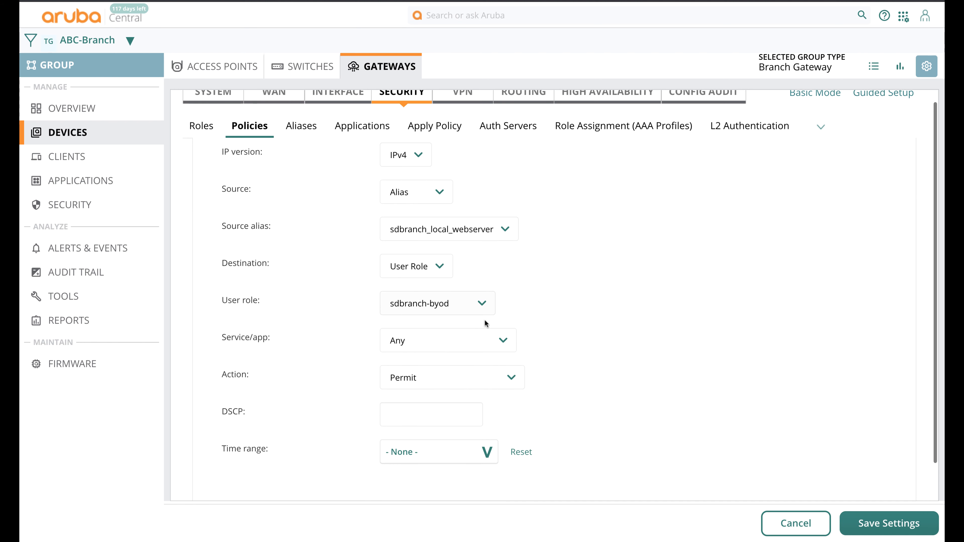
left_click(447, 340)
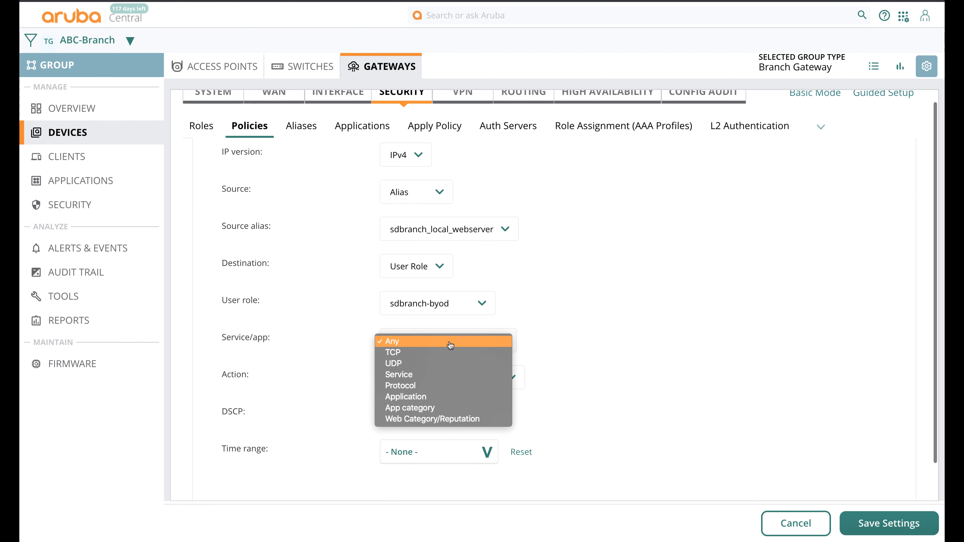
left_click(443, 375)
left_click(448, 379)
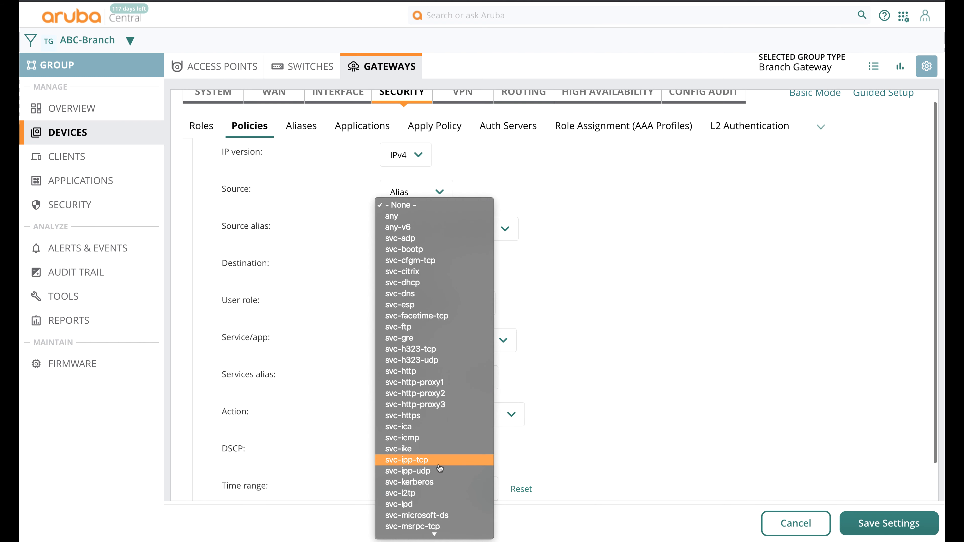
left_click(417, 372)
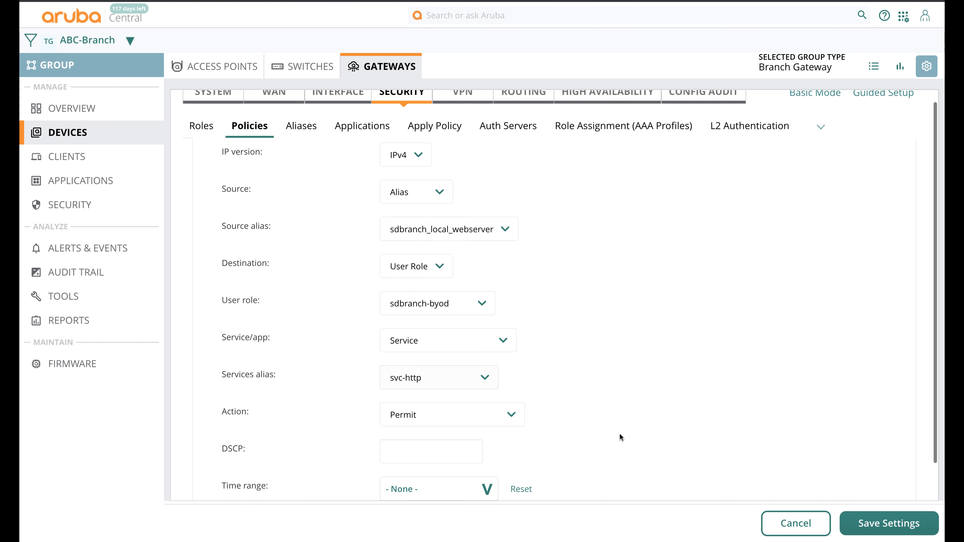
scroll(448, 460, "down", 5)
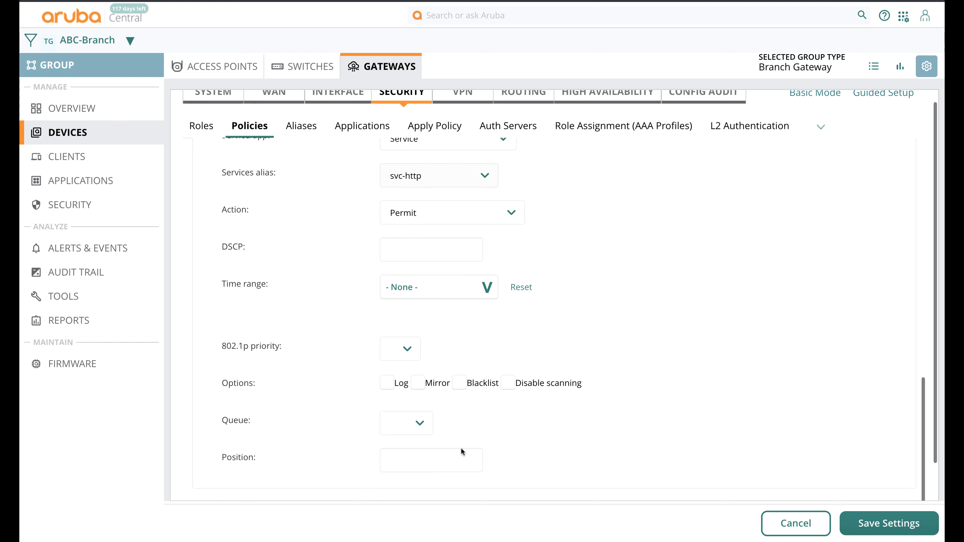
left_click(456, 468)
type("1")
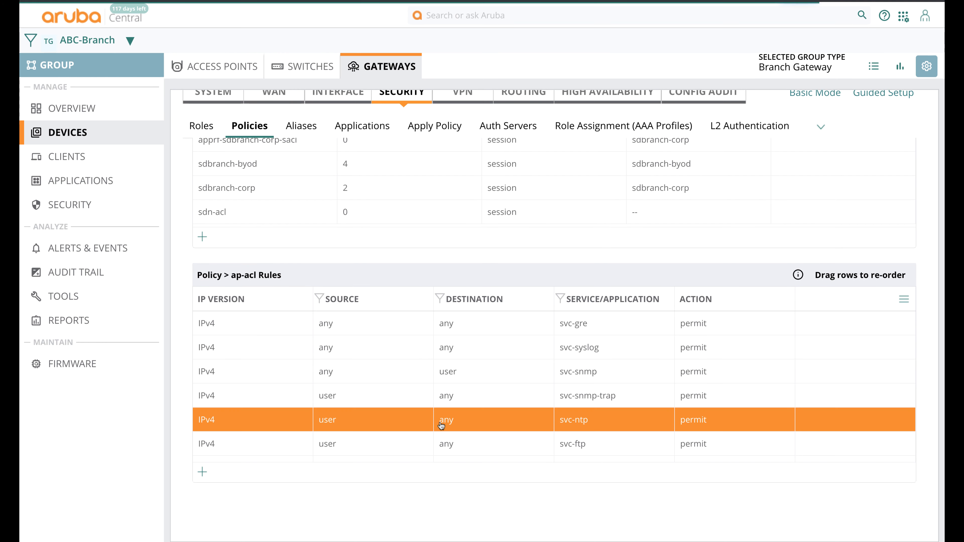
Start another rule in the sdbranch-corp policy with the user role sdbranch-byod as its source
left_click(379, 188)
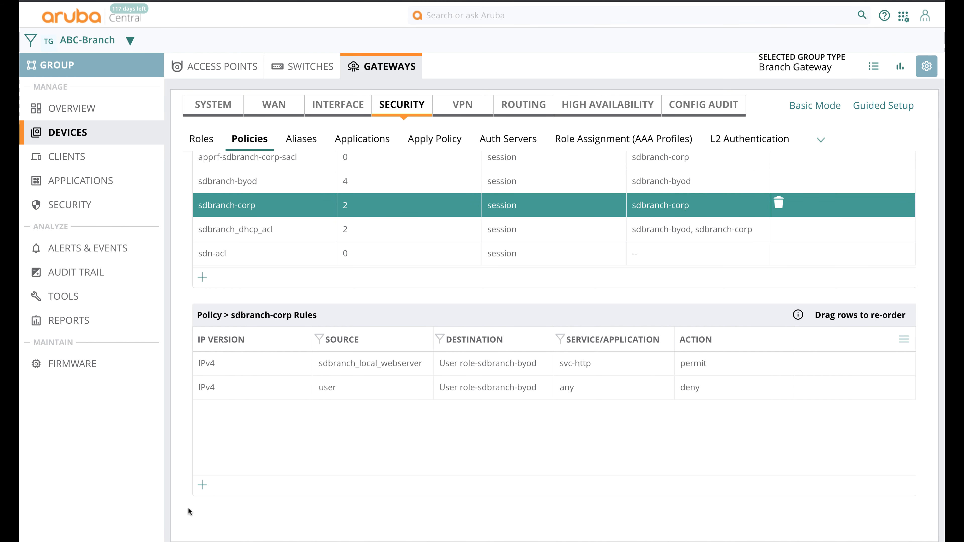
left_click(199, 489)
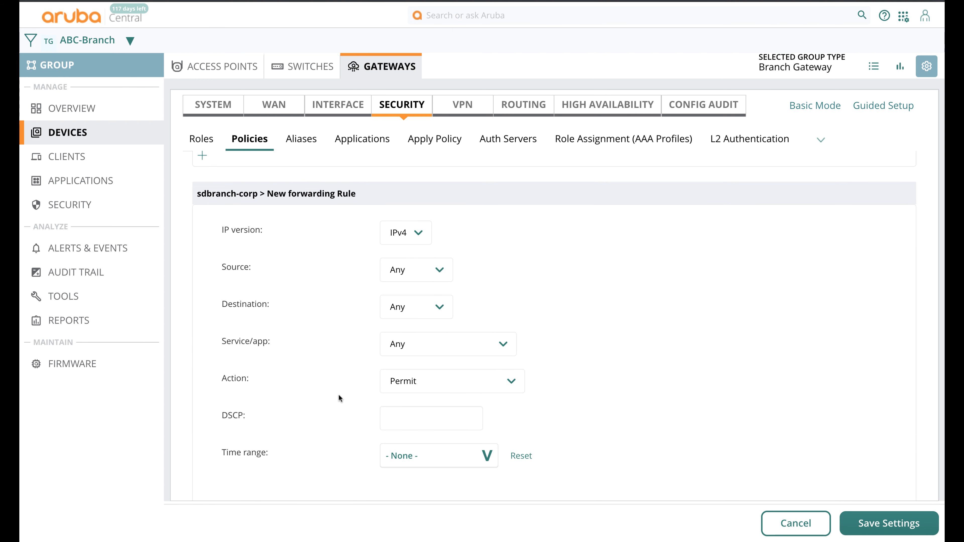
left_click(399, 278)
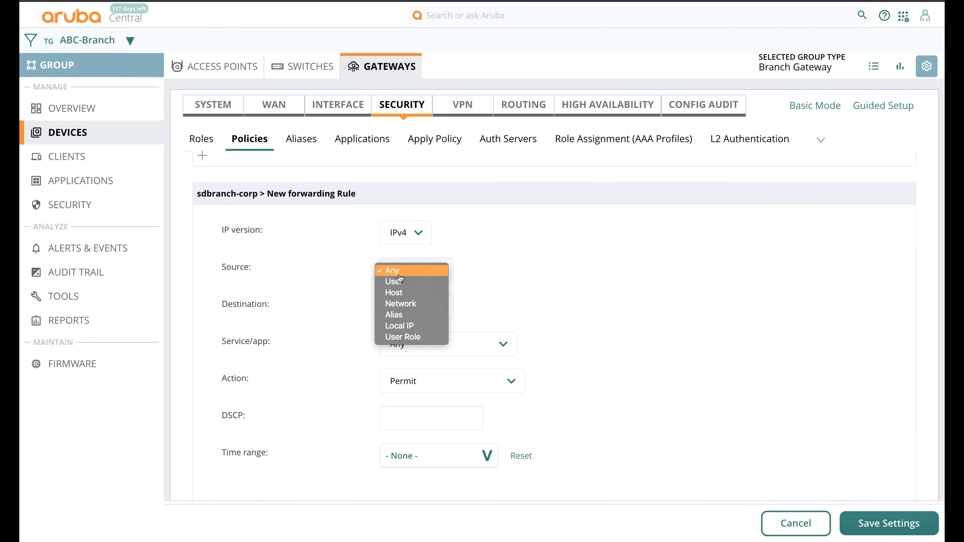
left_click(409, 337)
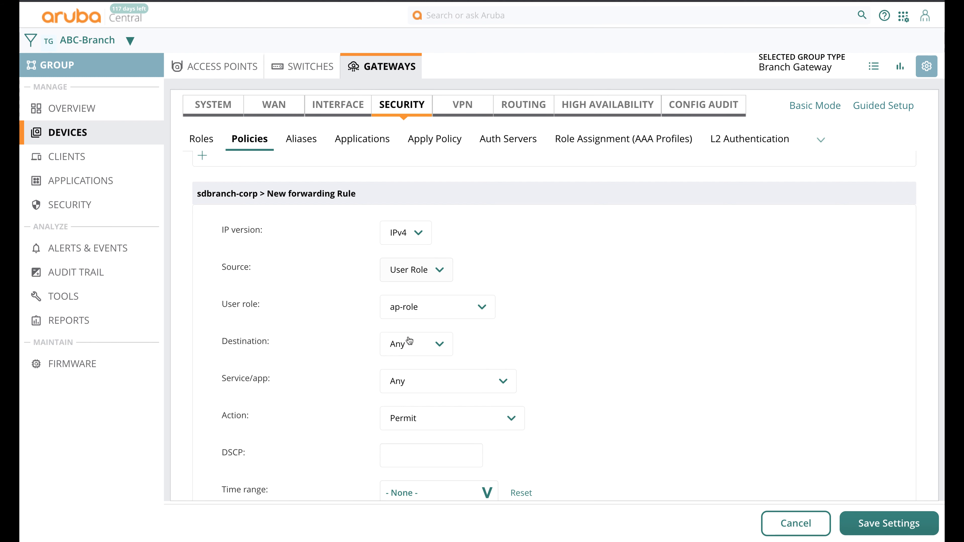
left_click(417, 307)
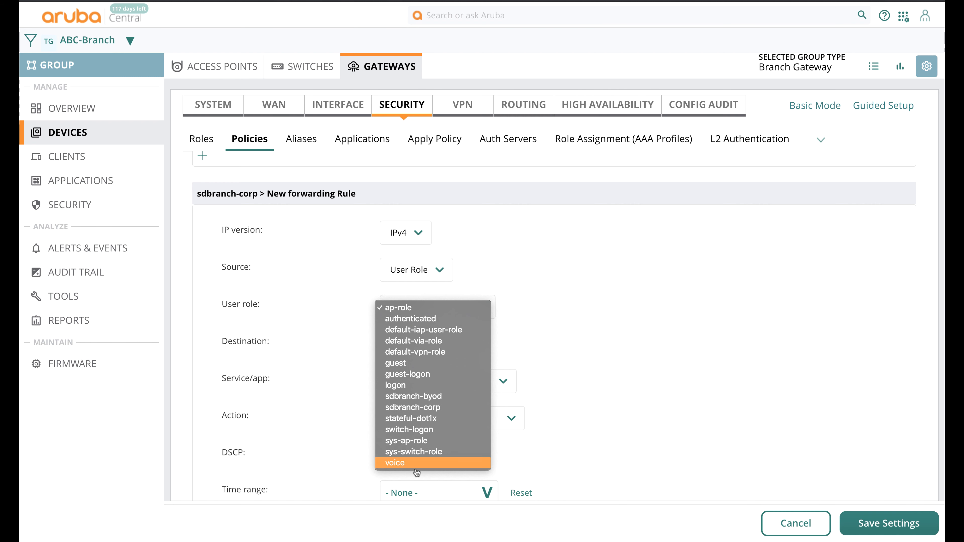
left_click(417, 402)
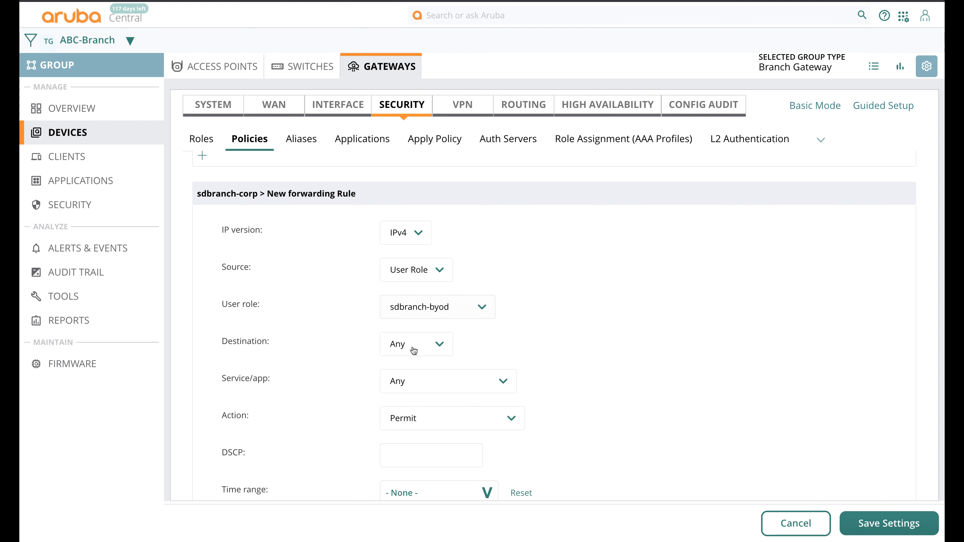
Set the second sdbranch-corp rule's destination to the sdbranch_local_webserver alias
scroll(302, 355, "down", 3)
left_click(394, 243)
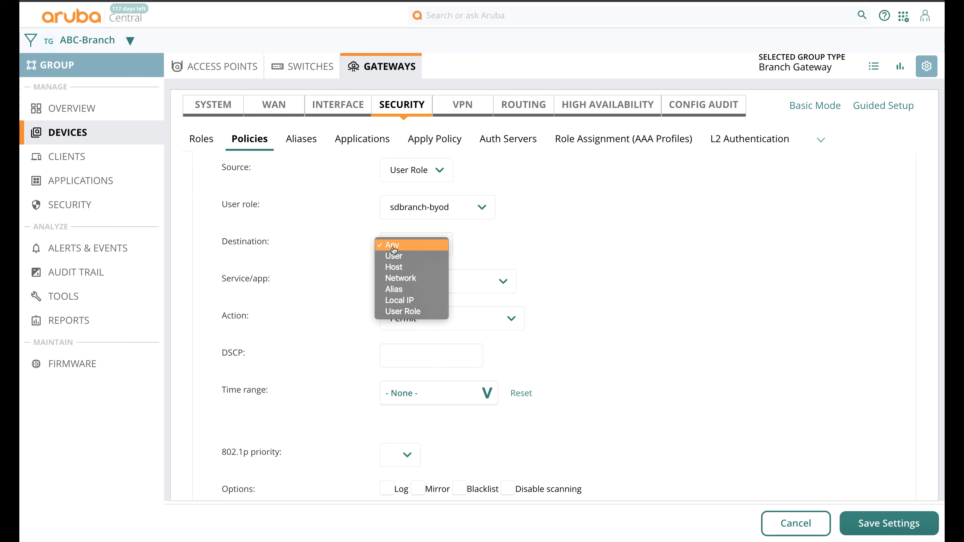
left_click(405, 292)
left_click(415, 283)
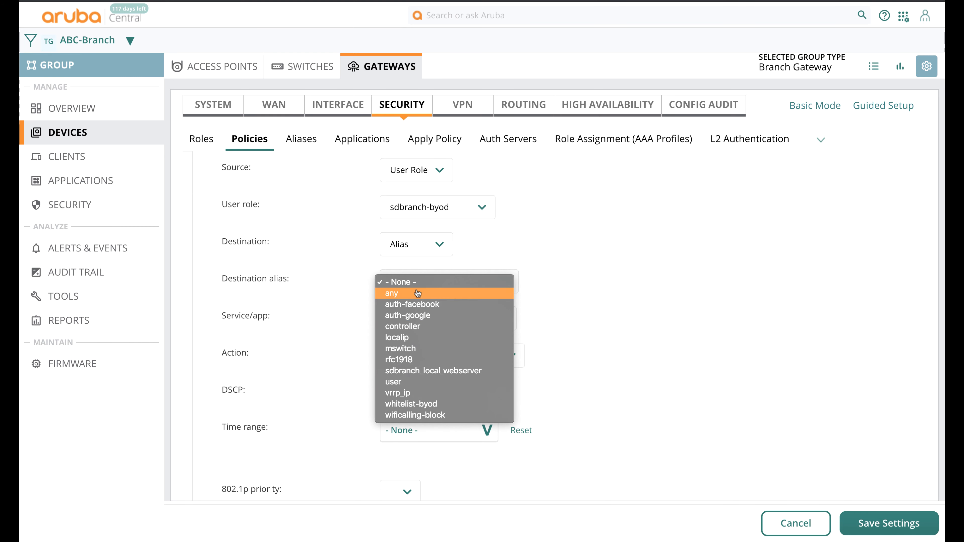
left_click(437, 371)
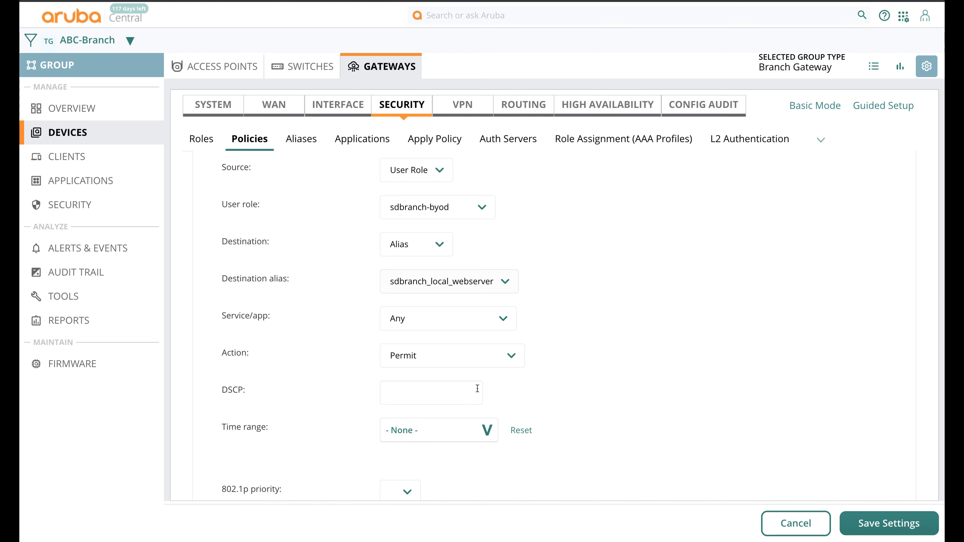
Save the permit rule at position 2, and review the rules of the sdbranch-byod and sdbranch-corp policies
scroll(459, 407, "down", 4)
left_click(431, 471)
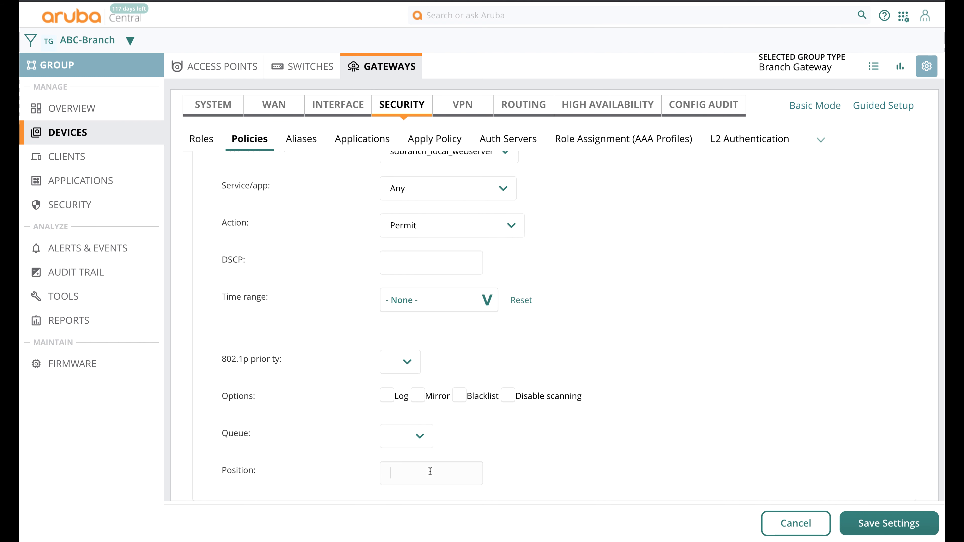
type("2")
left_click(900, 524)
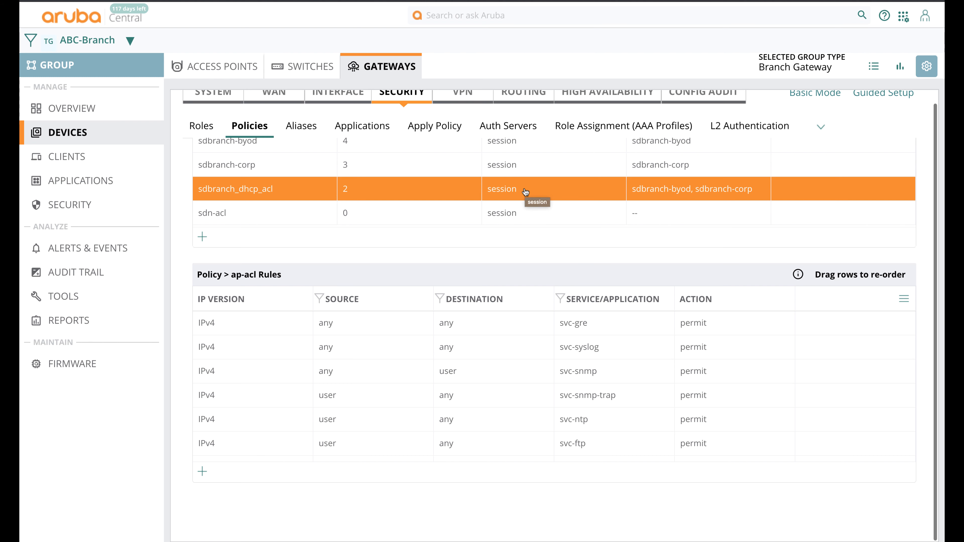
left_click(522, 146)
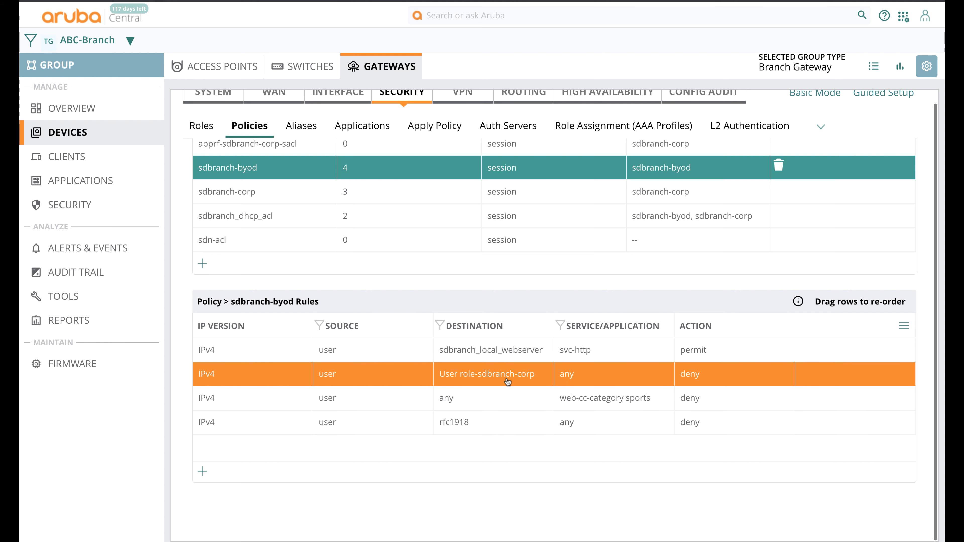
left_click(486, 197)
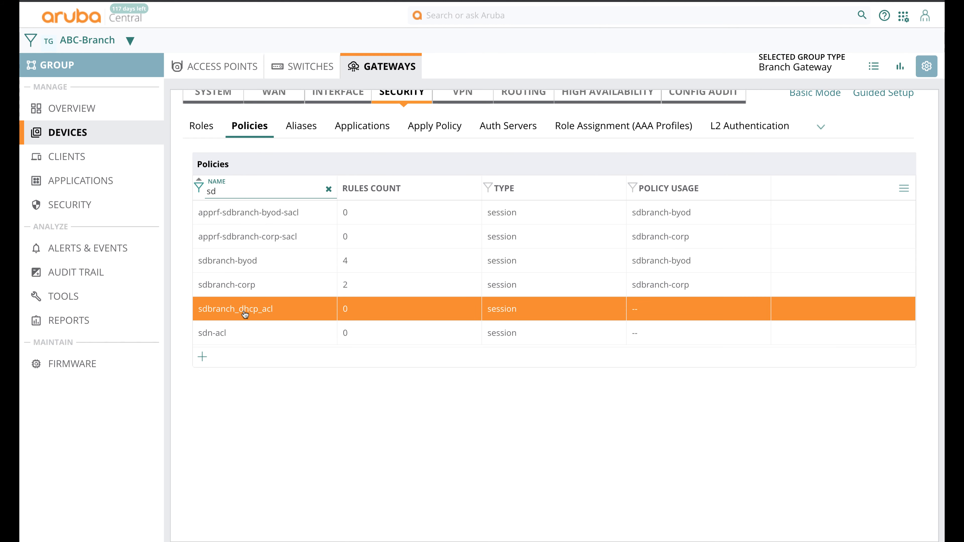
Start a new forwarding rule in the sdbranch_dhcp_acl policy with User as its source
left_click(244, 312)
scroll(293, 433, "down", 3)
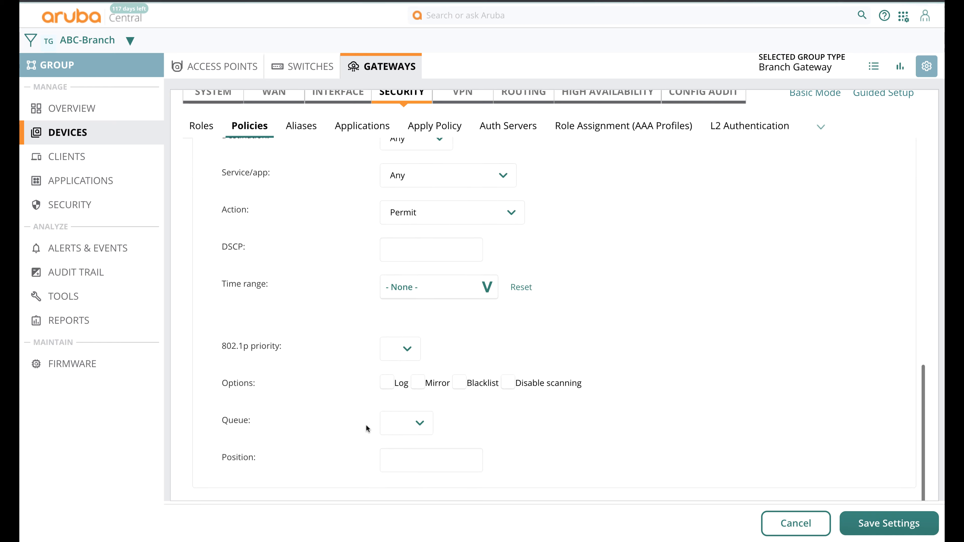
scroll(424, 276, "up", 3)
left_click(416, 248)
left_click(419, 264)
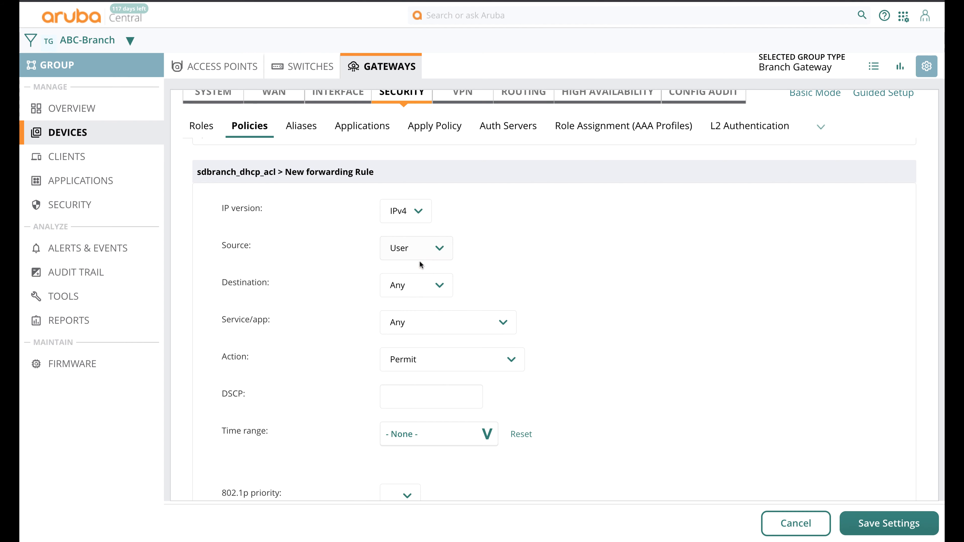
Match UDP with minimum and maximum port 68 in the DHCP rule, set its action to deny and save it
left_click(418, 323)
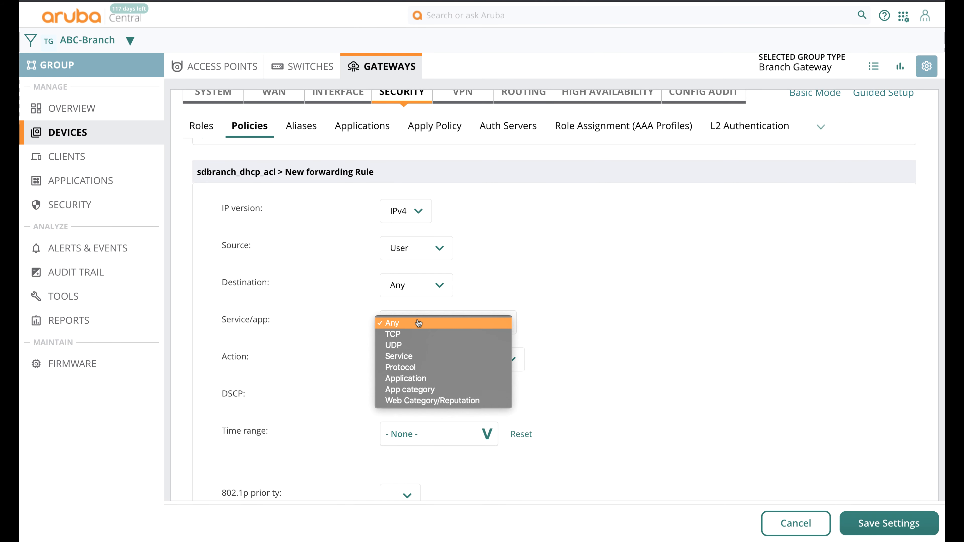
left_click(418, 345)
type("68")
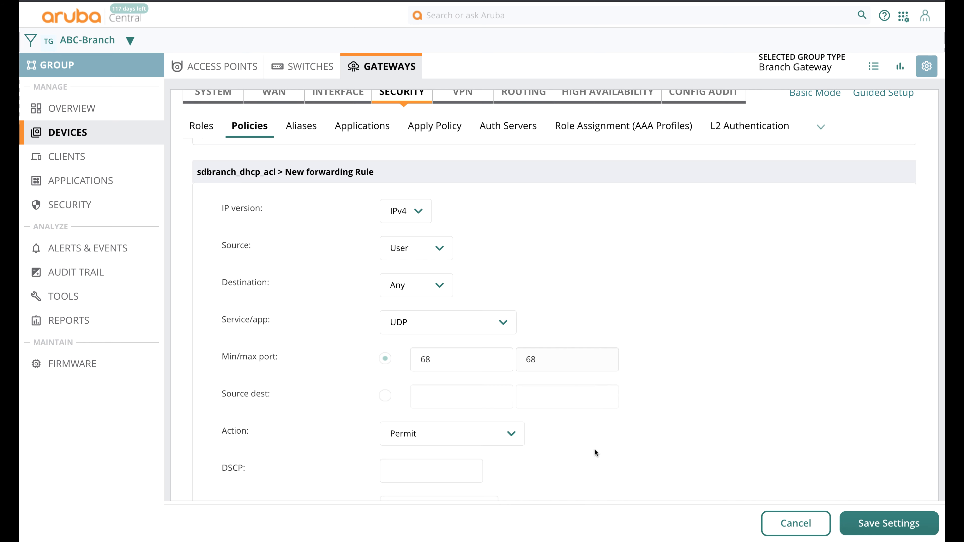
scroll(594, 448, "down", 3)
left_click(490, 342)
left_click(397, 330)
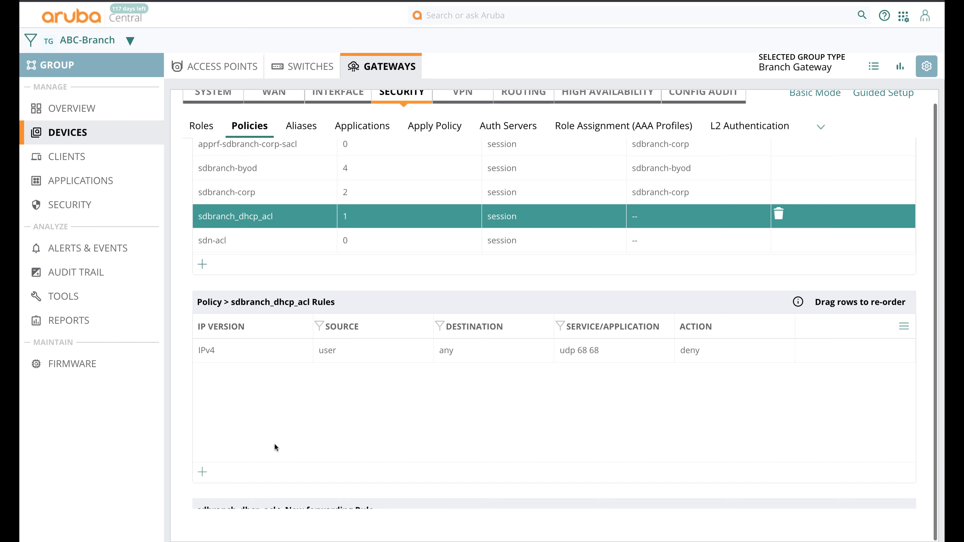
Add a second sdbranch_dhcp_acl rule that permits the svc-dhcp service from any source to any destination
left_click(202, 470)
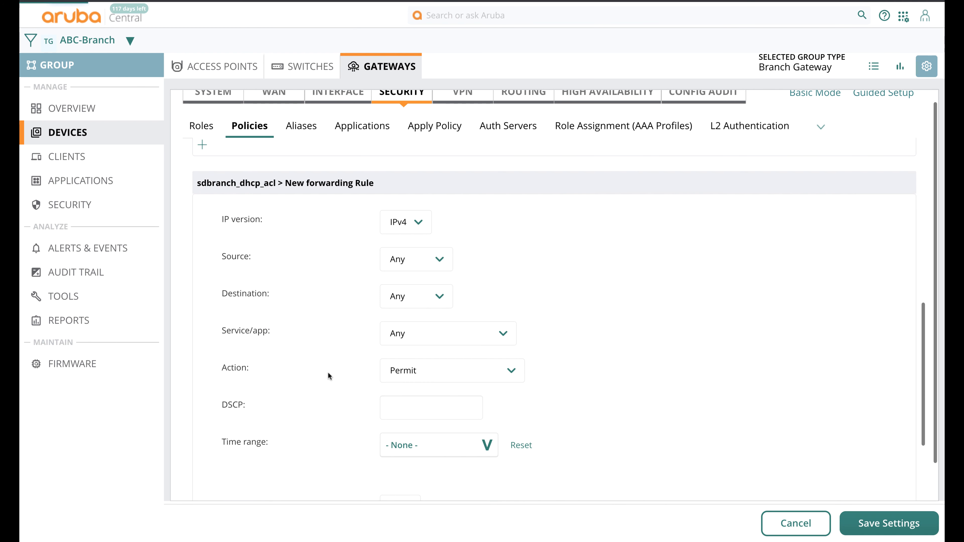
left_click(425, 333)
left_click(425, 366)
left_click(426, 372)
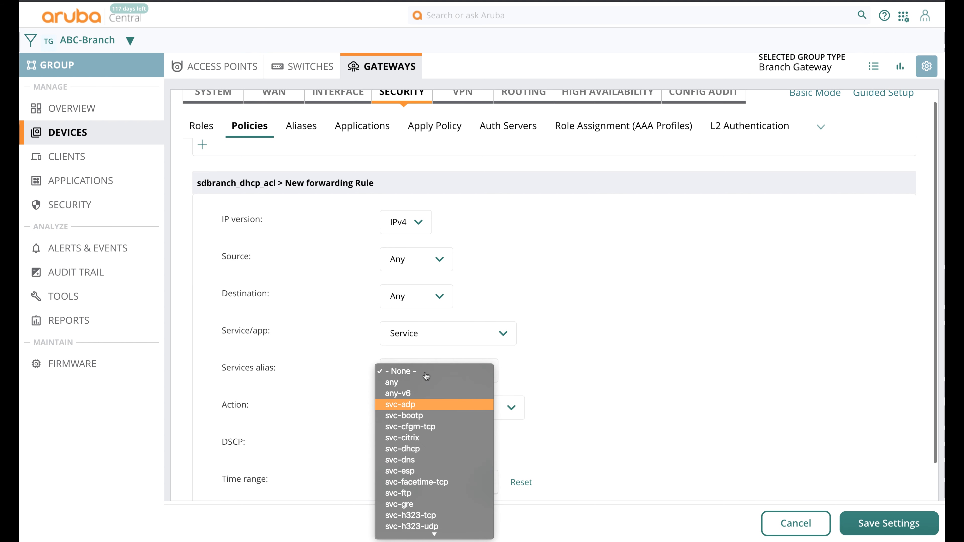
left_click(455, 449)
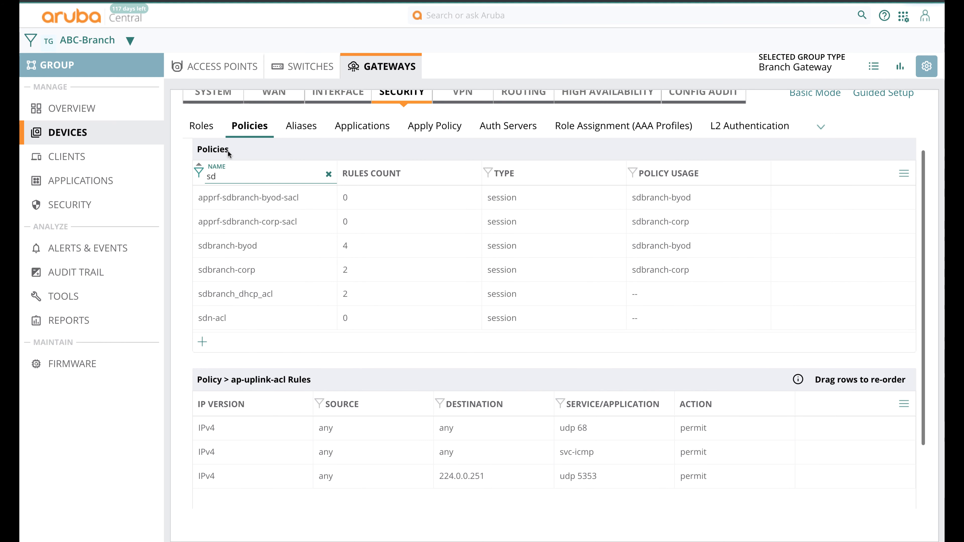
Open the list of policies assigned to the sdbranch-byod role
left_click(202, 133)
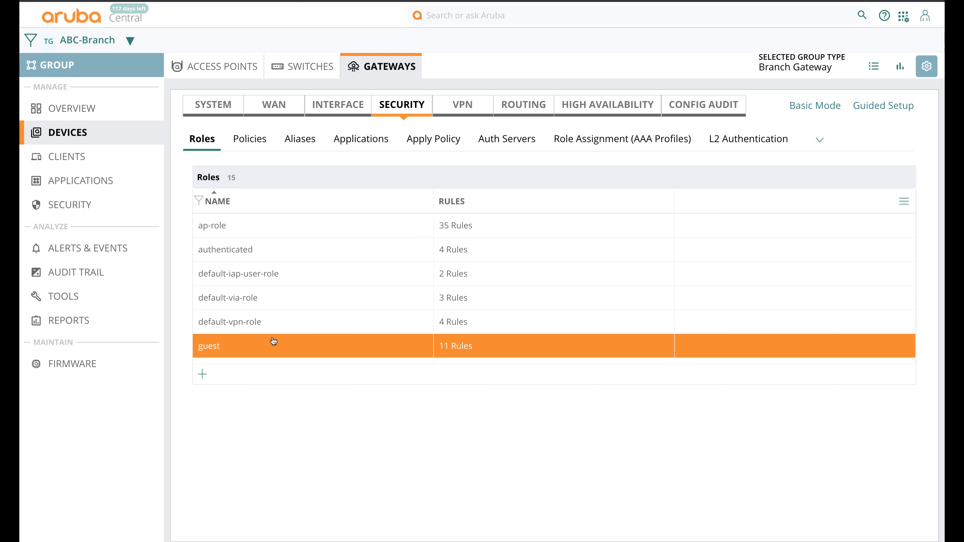
scroll(274, 342, "down", 4)
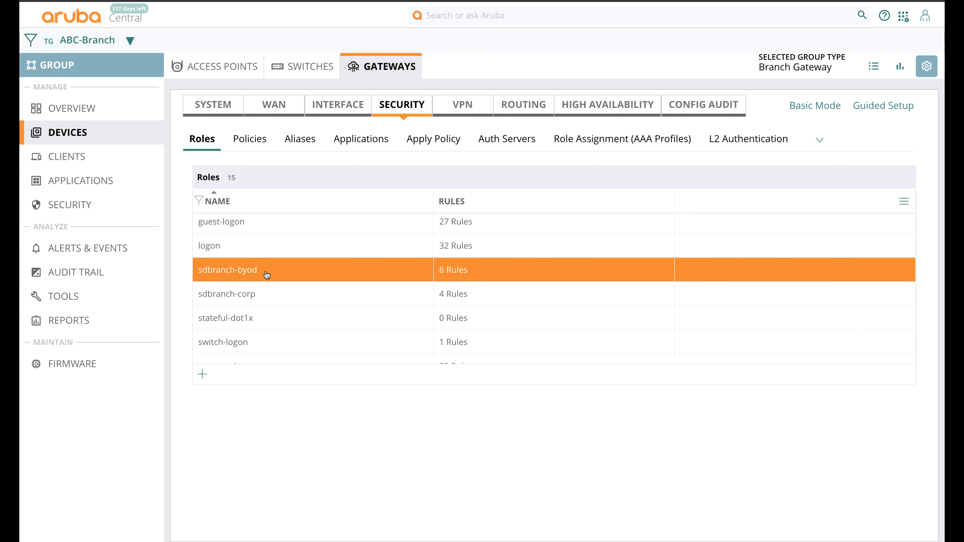
left_click(266, 277)
scroll(308, 472, "down", 3)
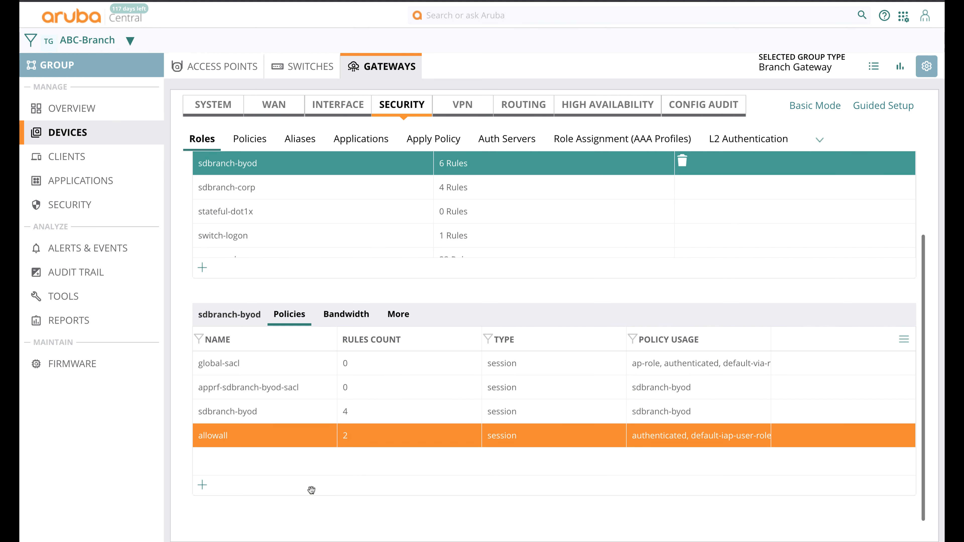
Add the existing session policy sdbranch_dhcp_acl to the sdbranch-byod role ahead of its sdbranch-byod policy, and select the sdbranch-corp role
left_click(202, 486)
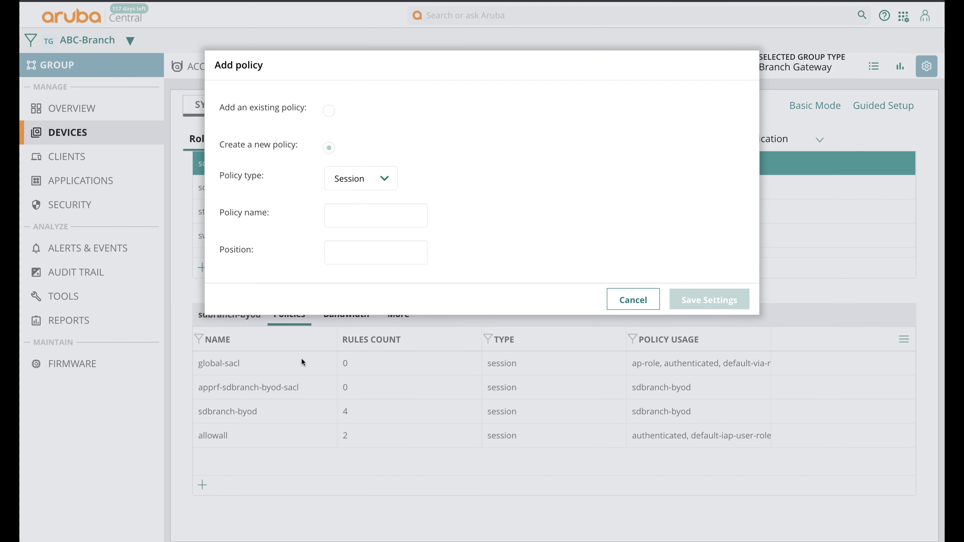
left_click(329, 116)
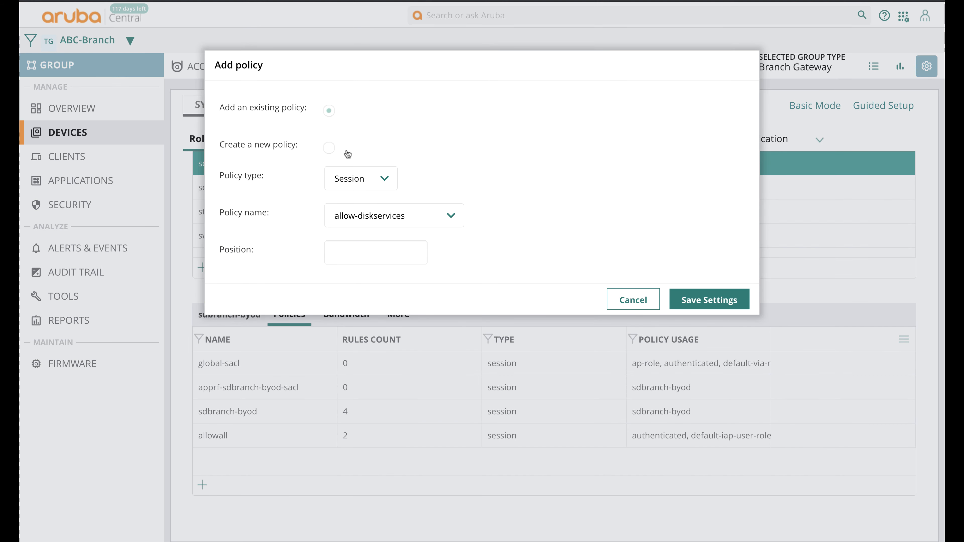
left_click(365, 218)
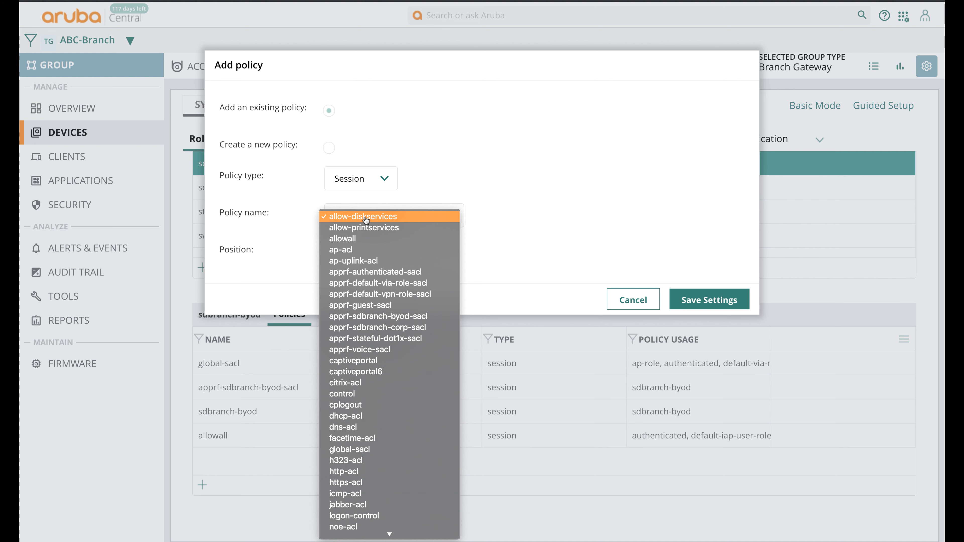
key("d")
key("Return")
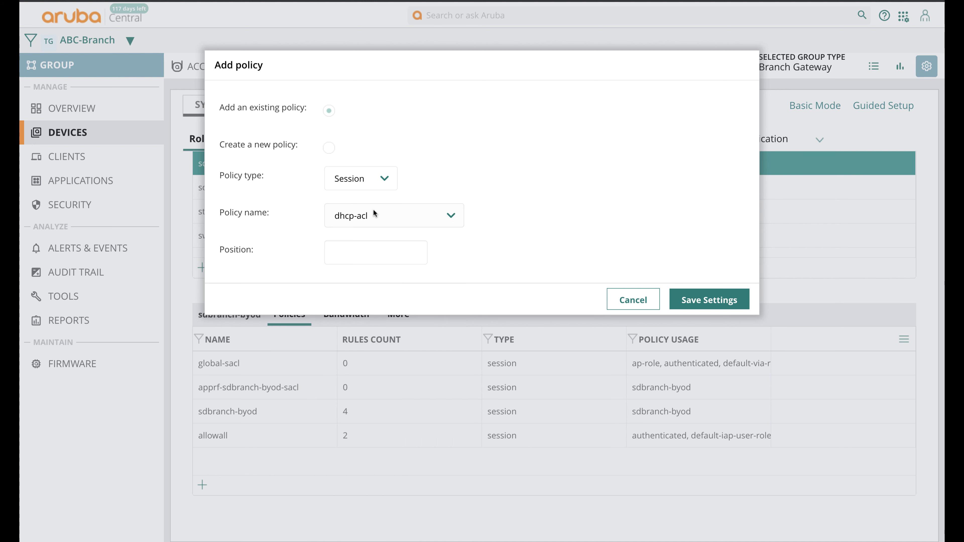
left_click(392, 212)
key("s")
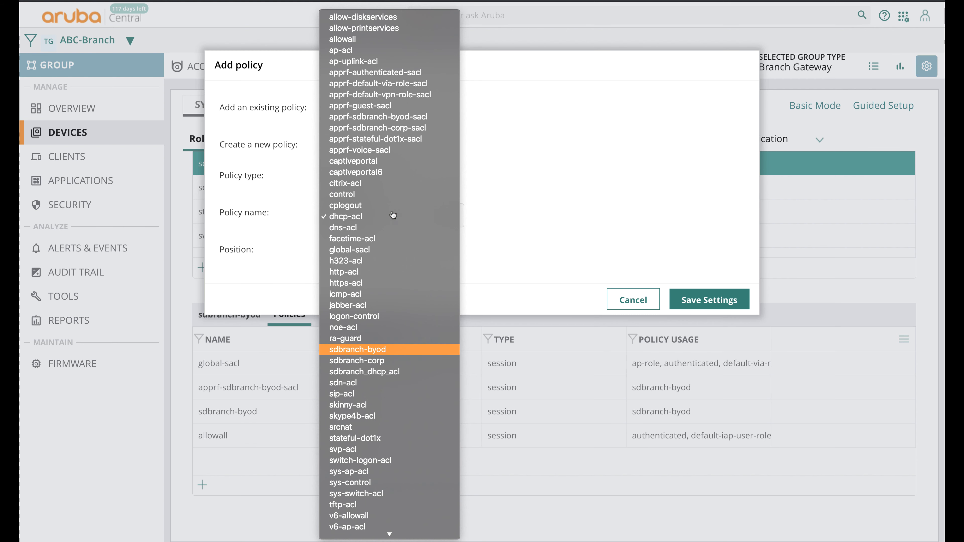
key("Down")
key("Down")
key("Return")
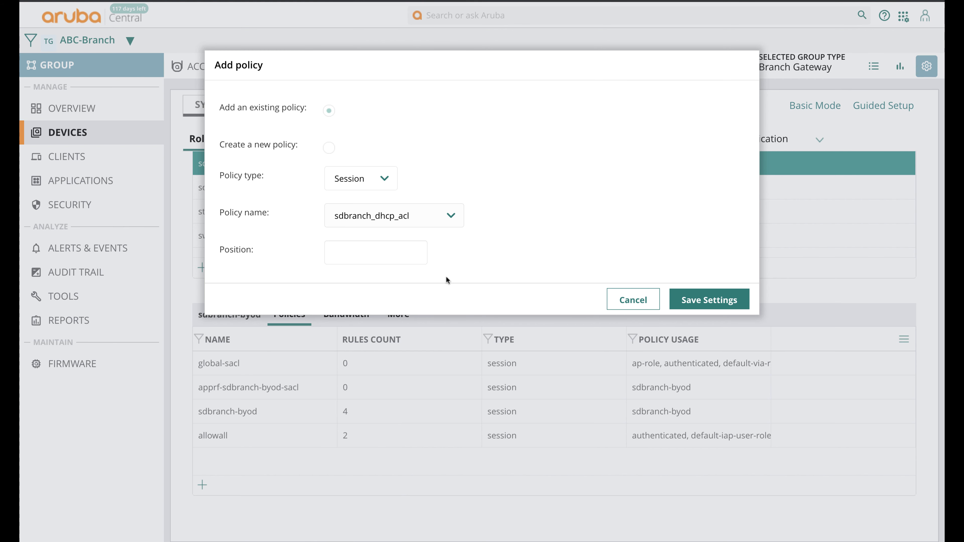
left_click(726, 303)
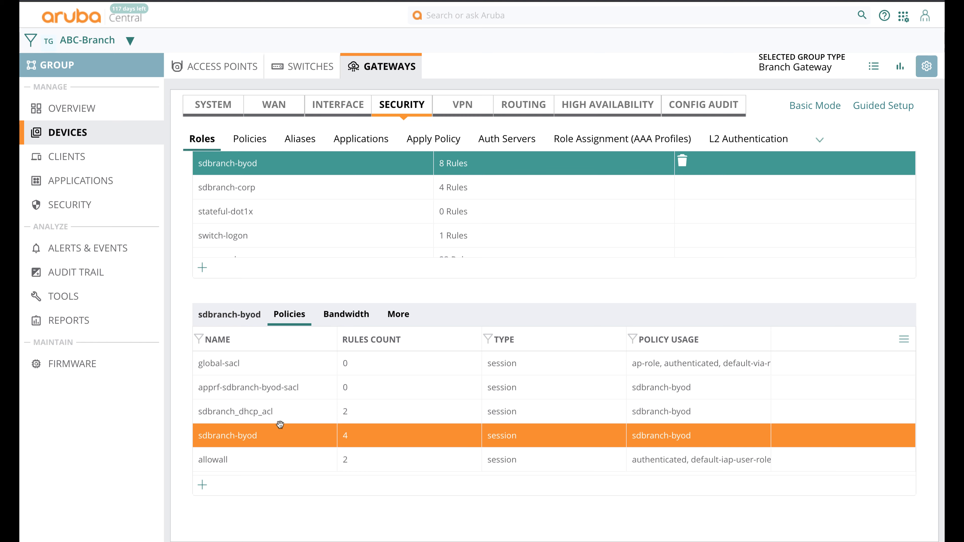
left_click(308, 188)
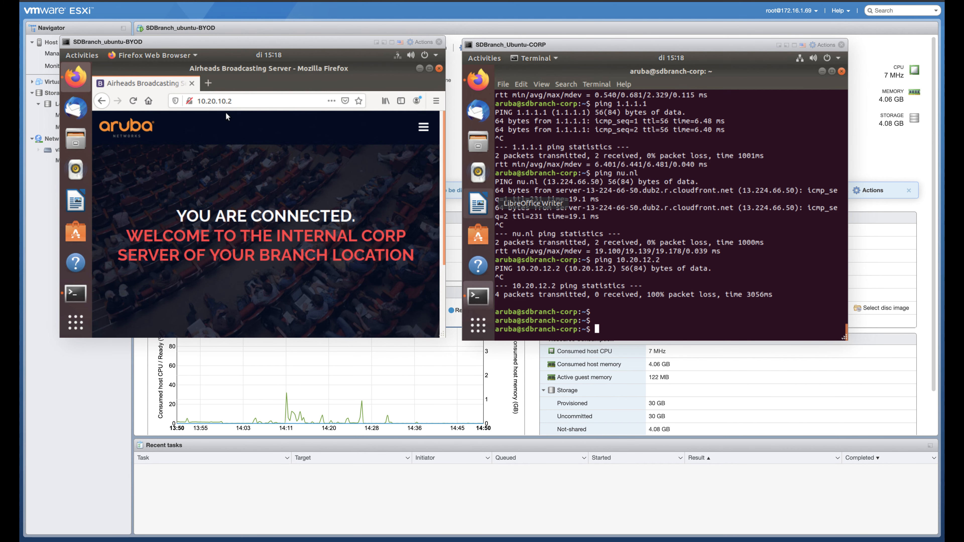
Switch to the SDBranch_ubuntu-BYOD console in VMware ESXi and repeatedly reload the webserver page at 10.20.10.2 in its browser
key("ctrl+l")
key("Return")
key("ctrl+l")
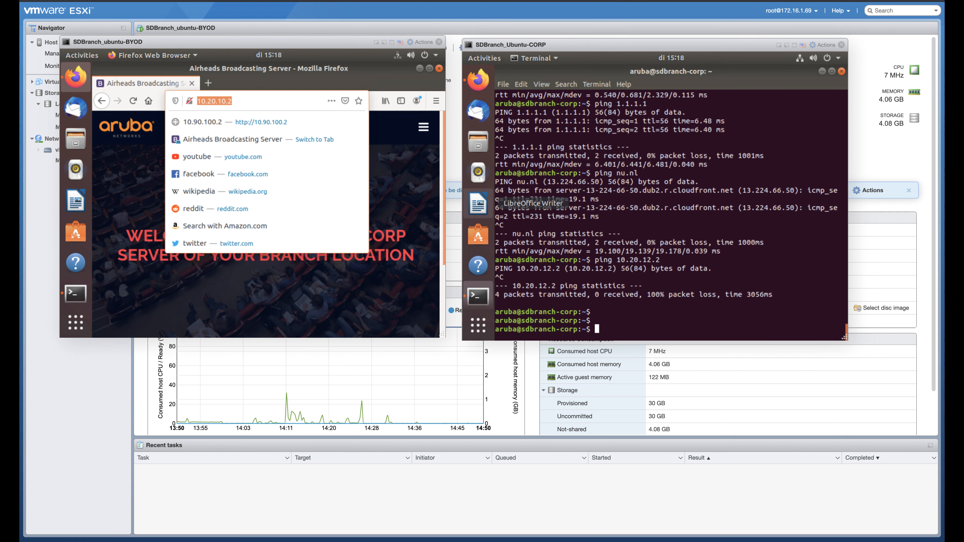
key("Return")
left_click(233, 101)
key("Return")
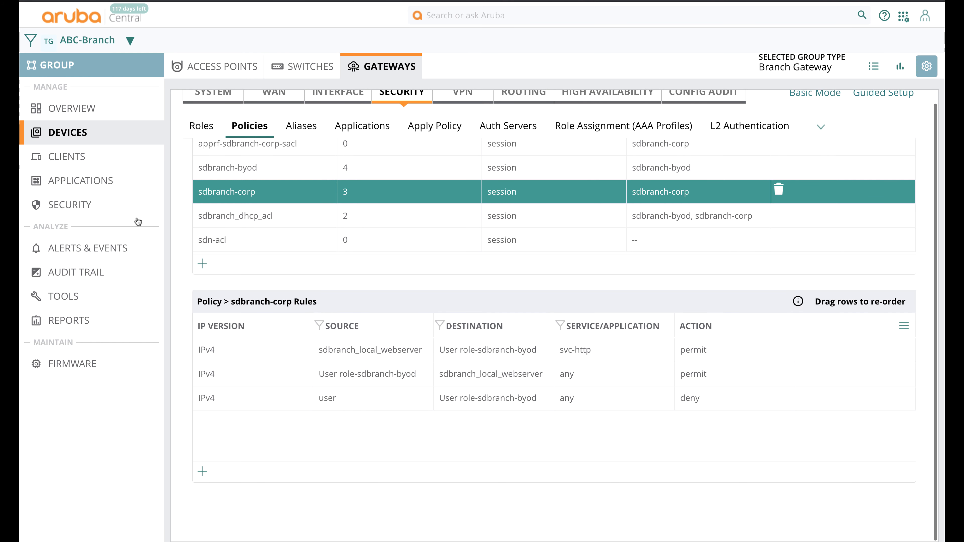
Switch to Aruba Central, set the scope to All Devices and open the details of the wired sdbranch-corp client
left_click(107, 53)
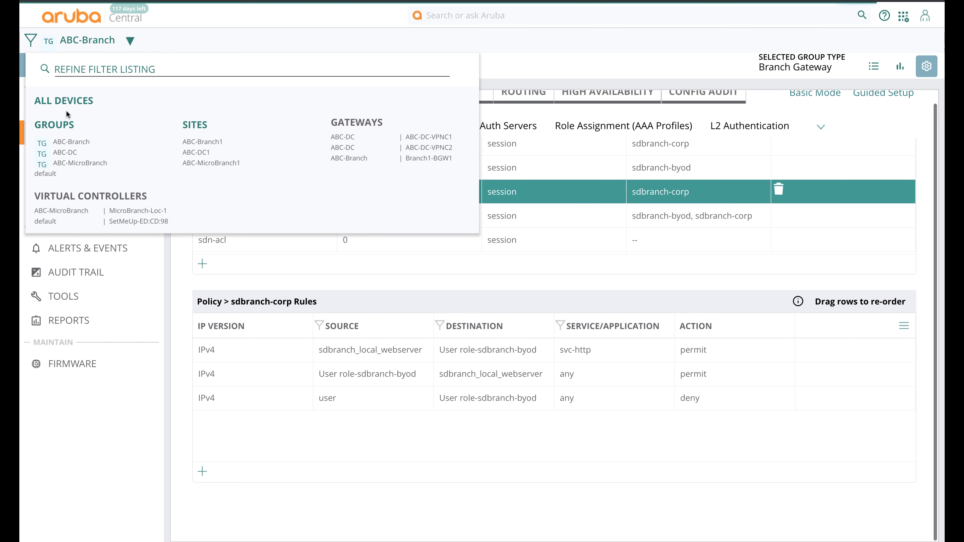
left_click(65, 100)
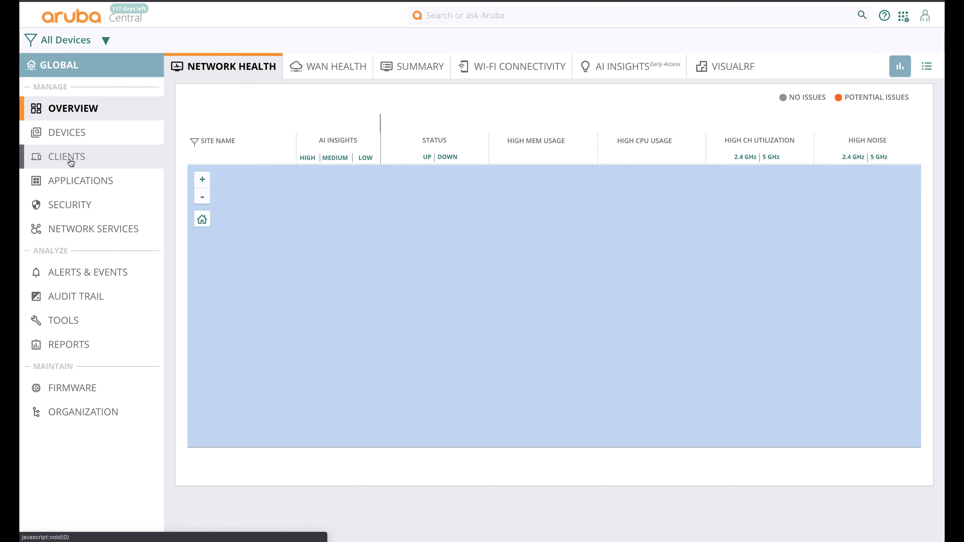
left_click(65, 156)
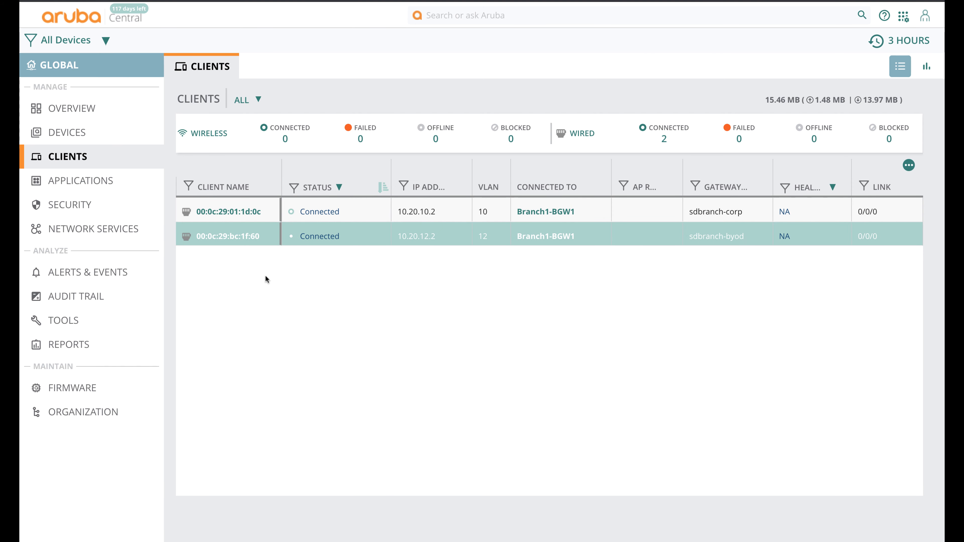
left_click(235, 216)
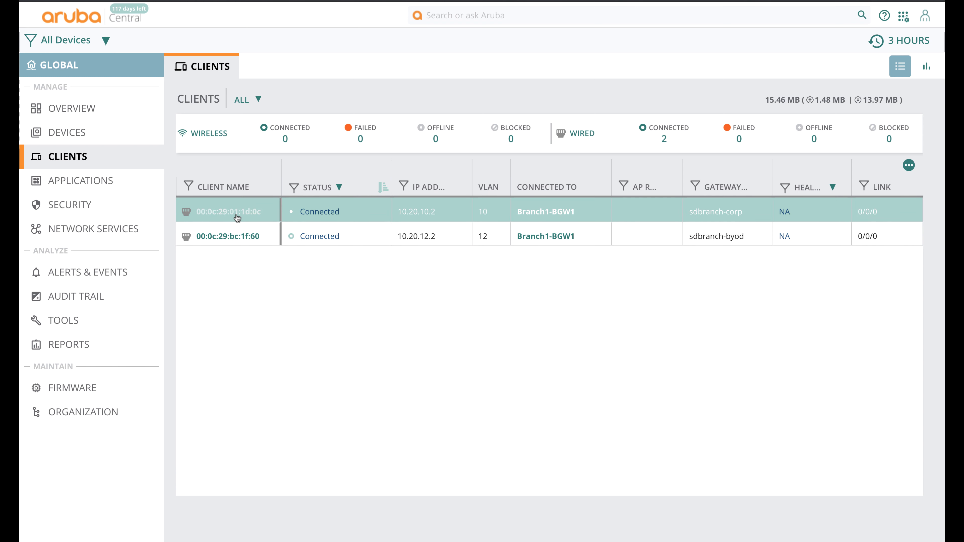
left_click(236, 215)
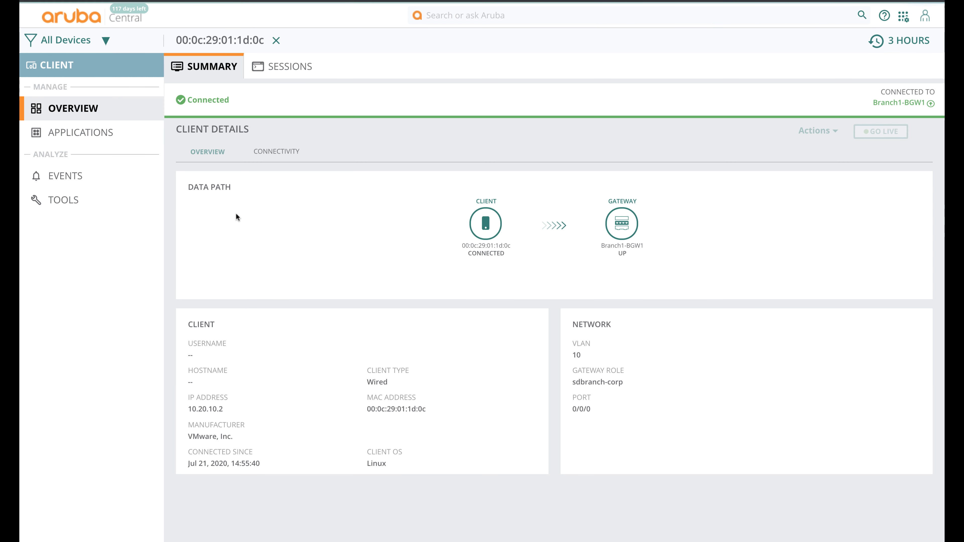
View the sdbranch-corp client's application usage and its branch gateway sessions
left_click(114, 137)
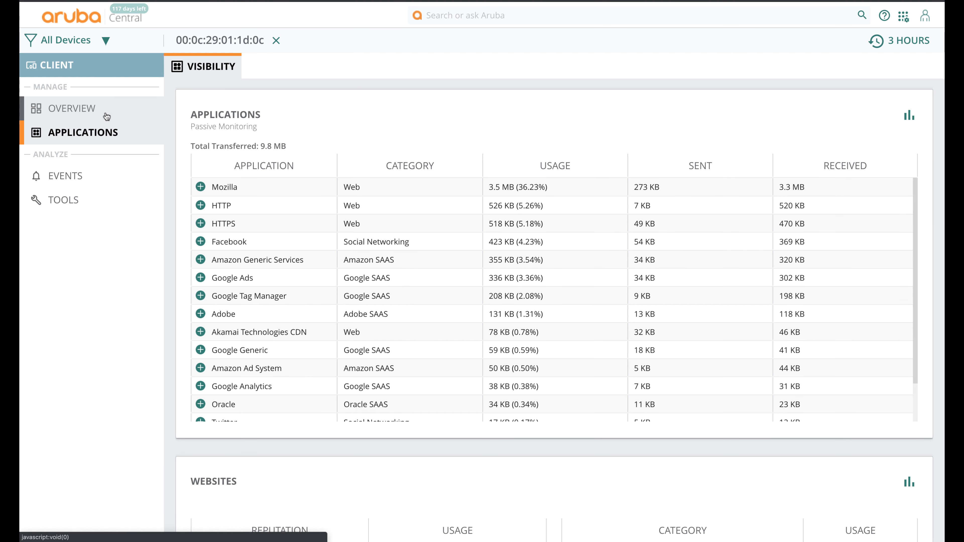
left_click(104, 112)
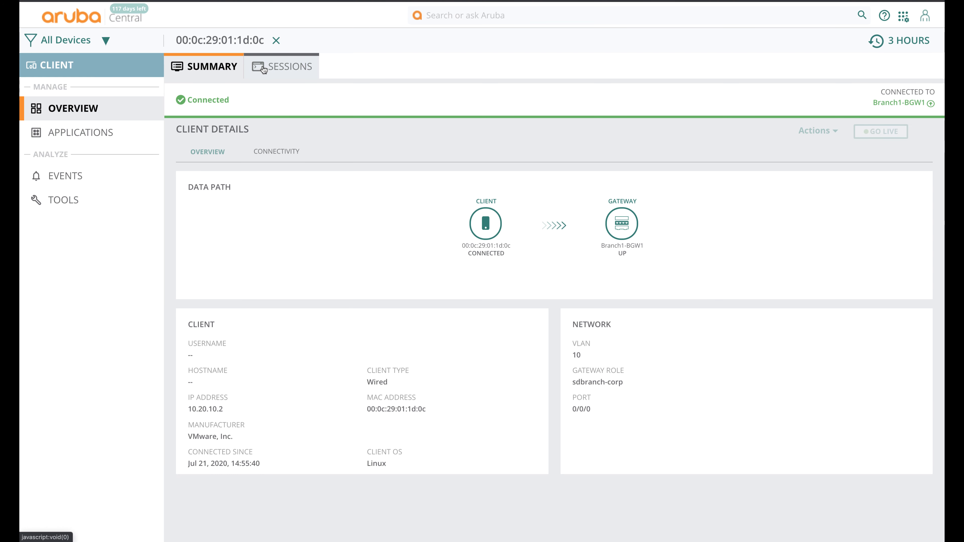
left_click(263, 69)
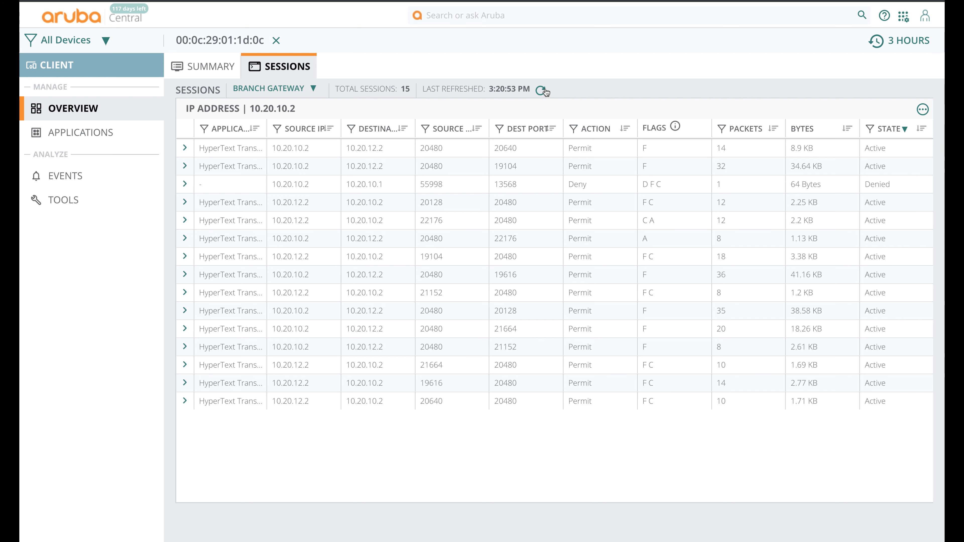
Examine the user role and policy rule of the HTTP sessions with source port 20640 and destination port 21664, and close the client details
left_click(187, 404)
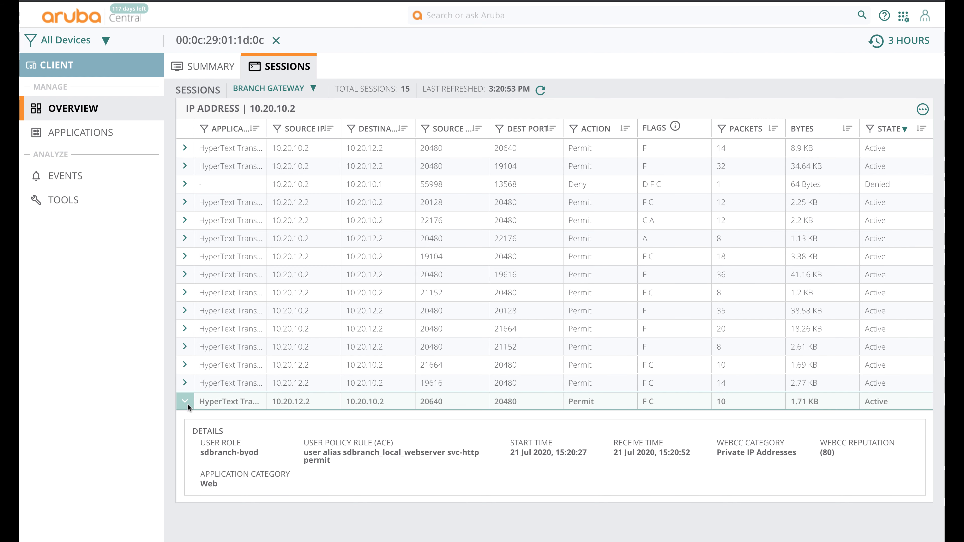
left_click(188, 403)
left_click(184, 324)
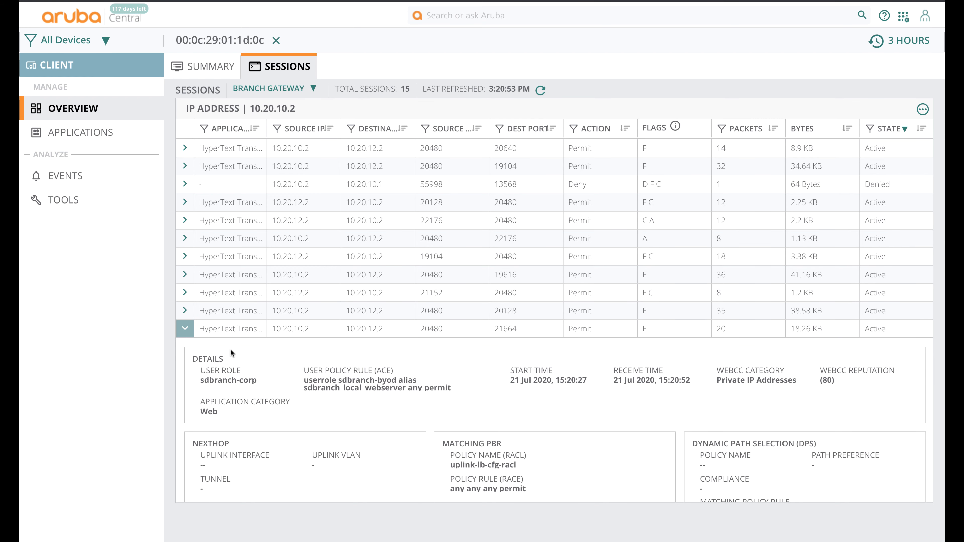
scroll(230, 349, "down", 2)
scroll(231, 352, "down", 1)
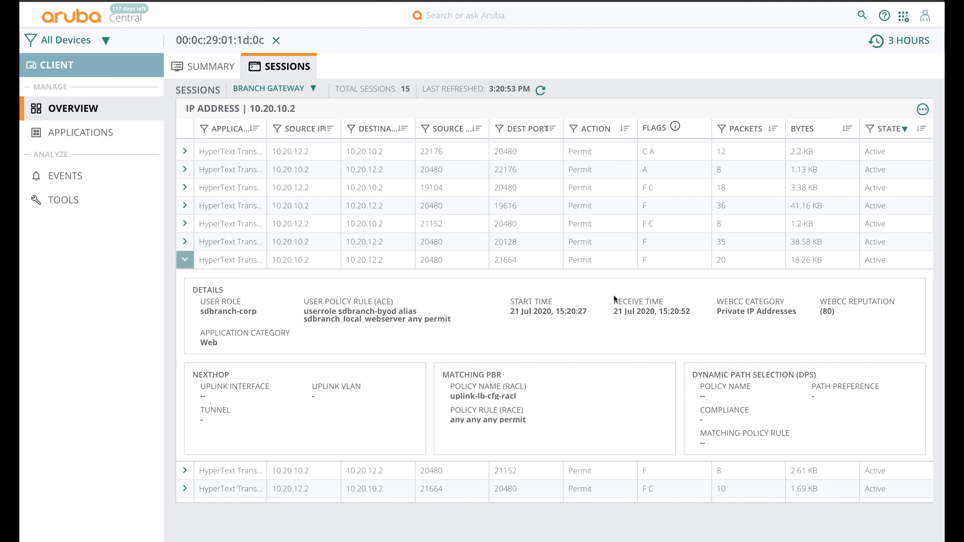
scroll(592, 312, "up", 2)
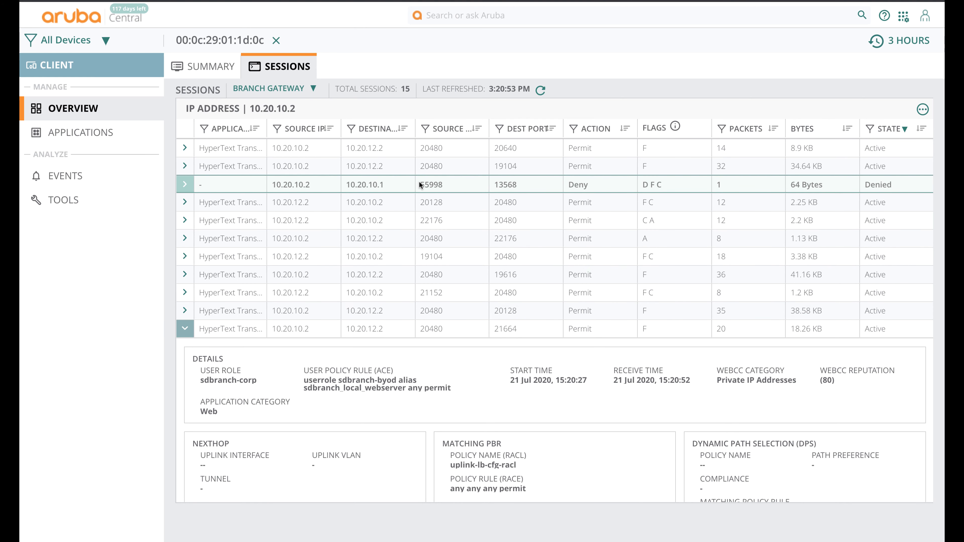
left_click(276, 40)
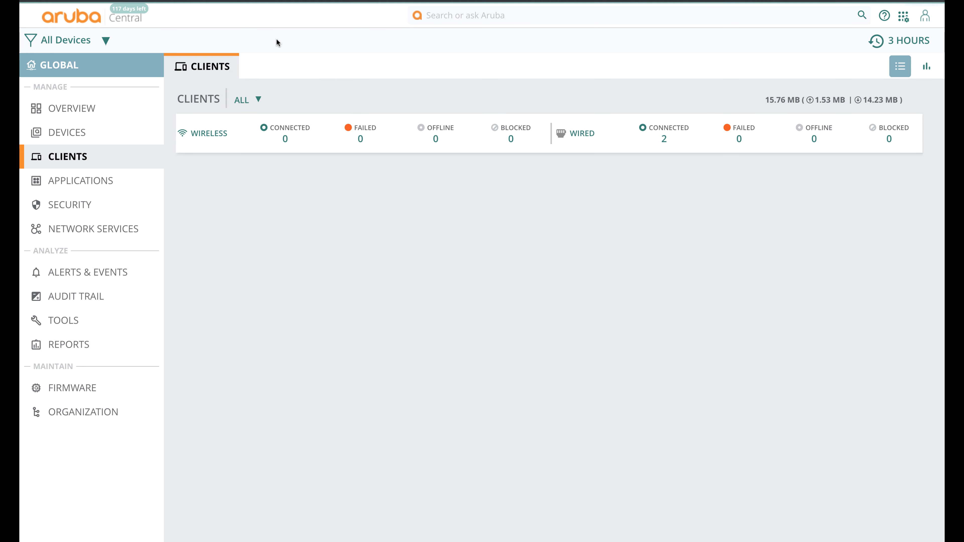